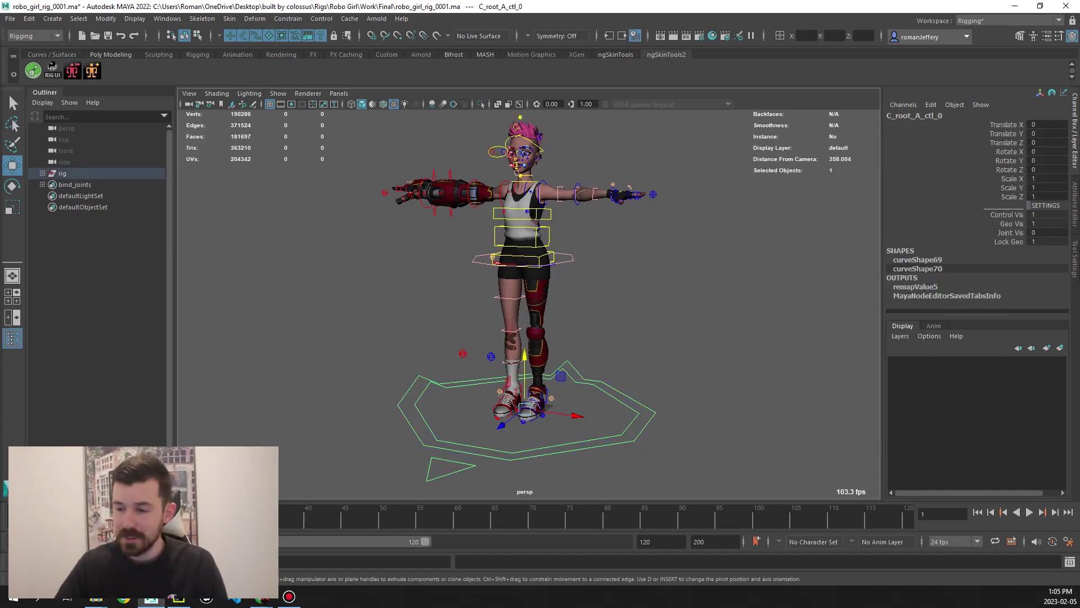
Try scaling the whole character with the root control and undo the scaling
key(r)
drag(524, 406, 549, 406)
key(ctrl+z)
key(ctrl+z)
key(ctrl+z)
Try rotating the left foot's roll-out control and undo the rotation
scroll(529, 304, up, 5)
scroll(529, 304, up, 5)
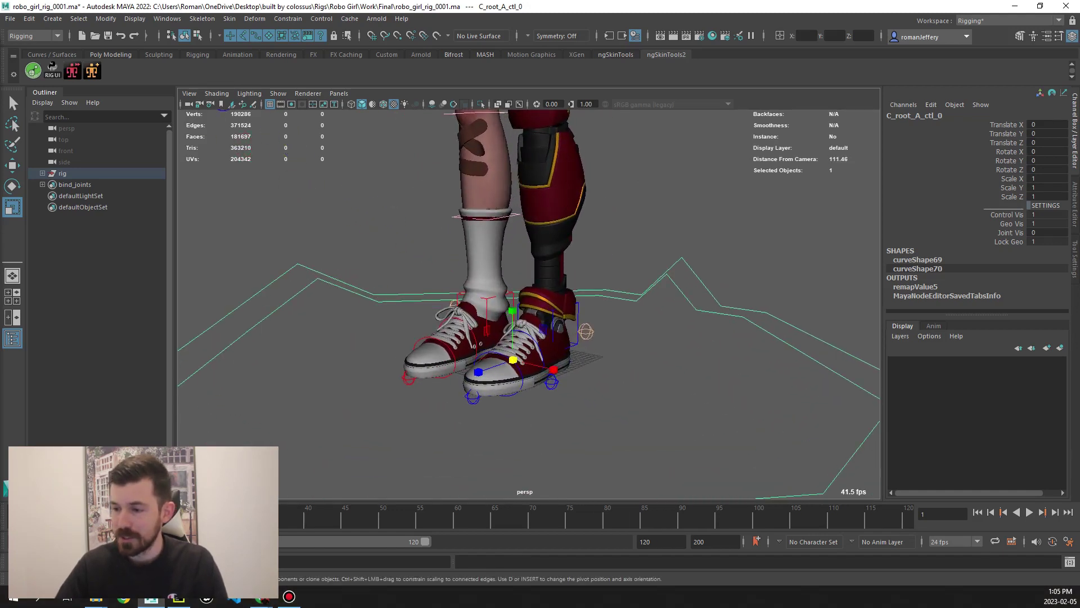
click(575, 321)
alt+drag(575, 321, 557, 307)
key(Down)
key(e)
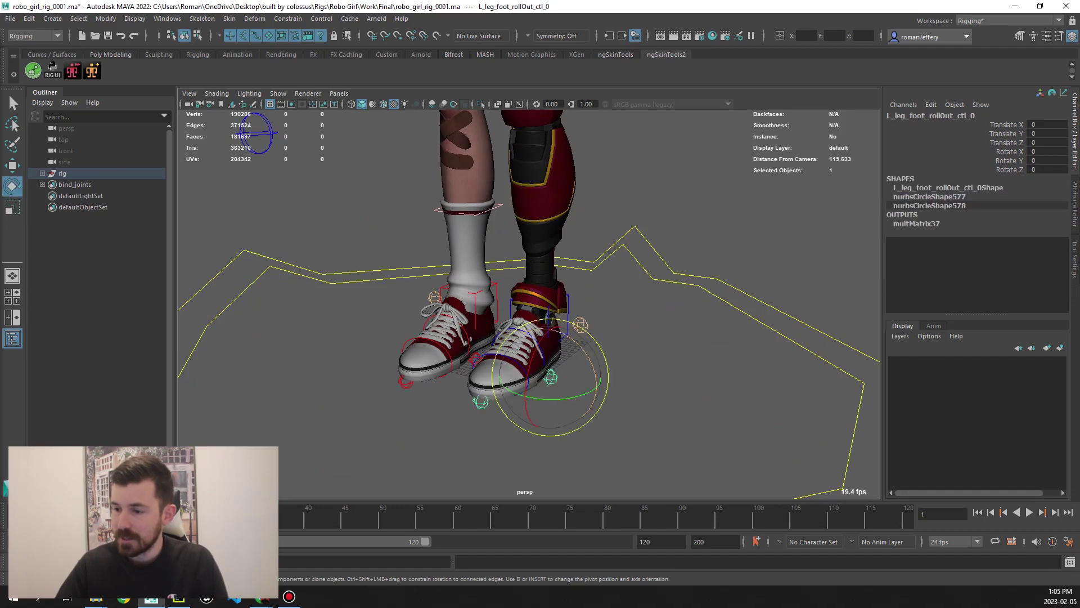
key(ctrl+z)
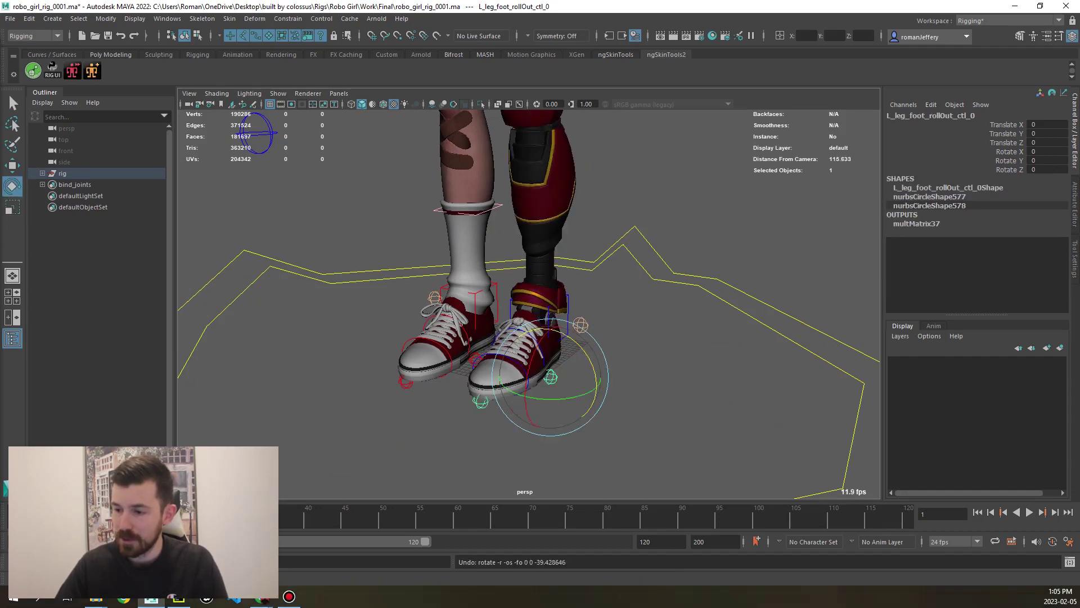
key(Escape)
Try rotating the left foot's tip control about 25.5 in X and its toe FK controls about -19.7 and -53.6, undoing each
click(481, 401)
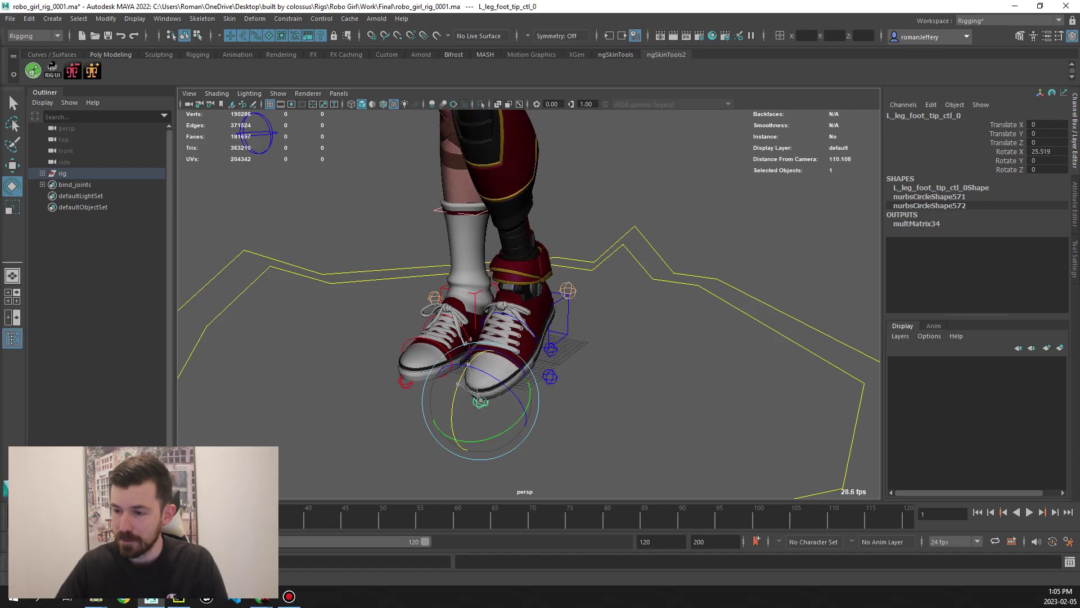
scroll(523, 315, up, 2)
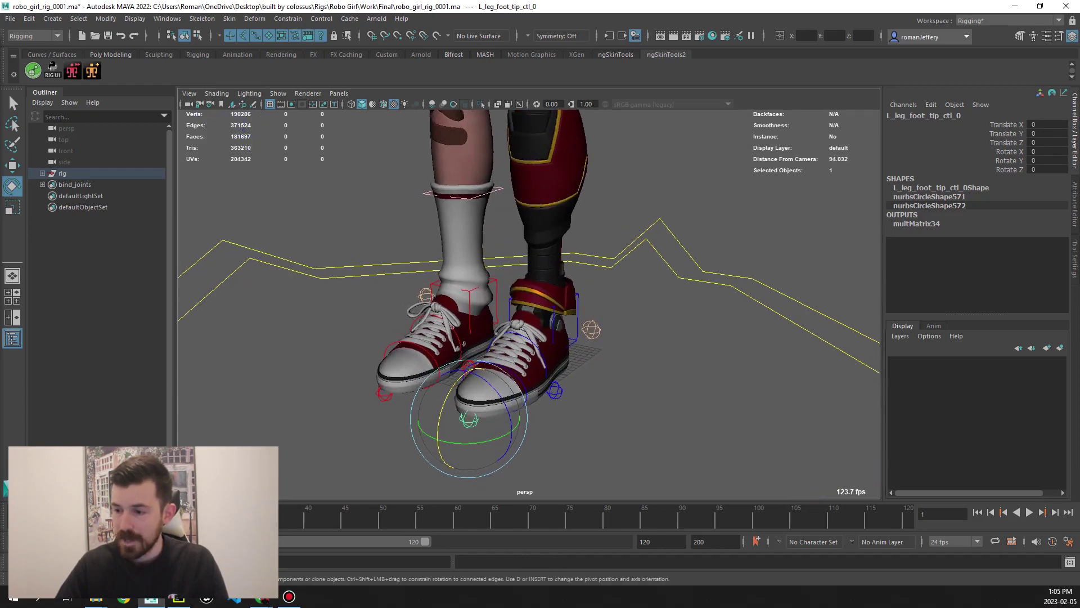
click(555, 390)
drag(509, 419, 515, 414)
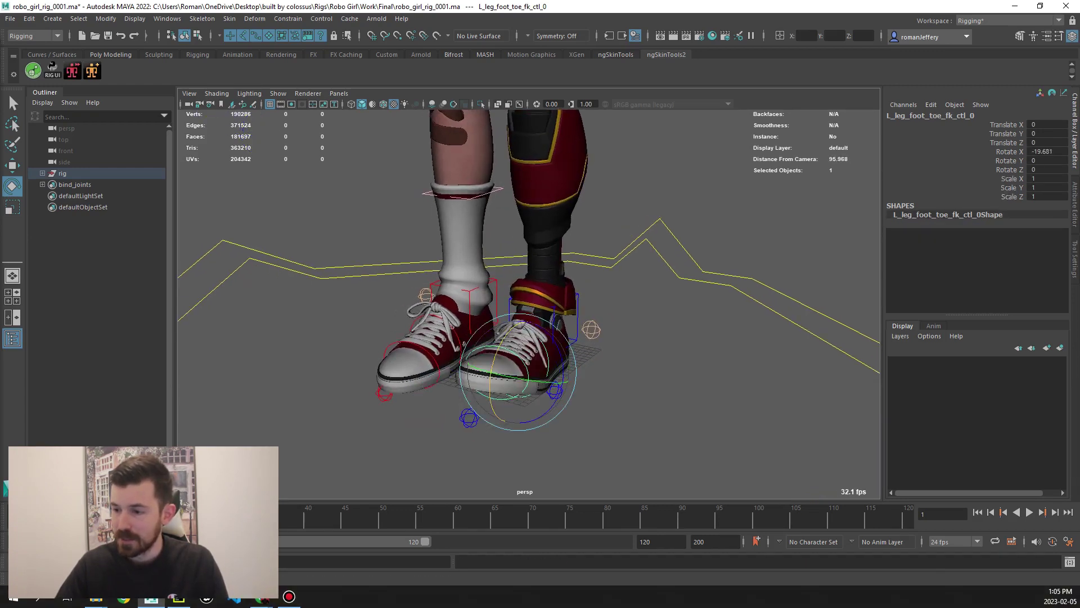
key(Down)
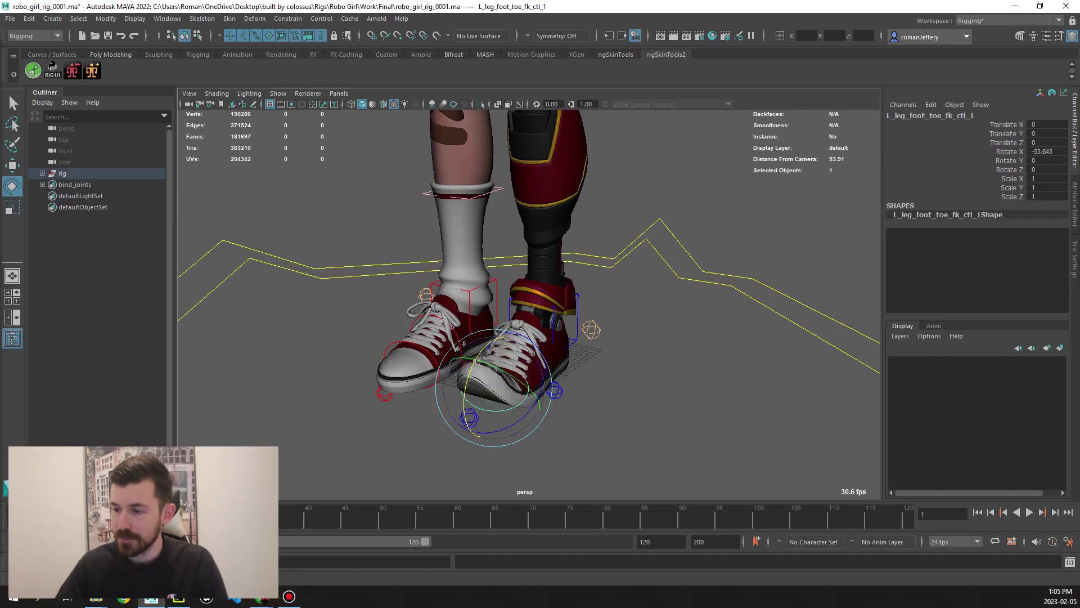
key(ctrl+z)
scroll(524, 315, up, 2)
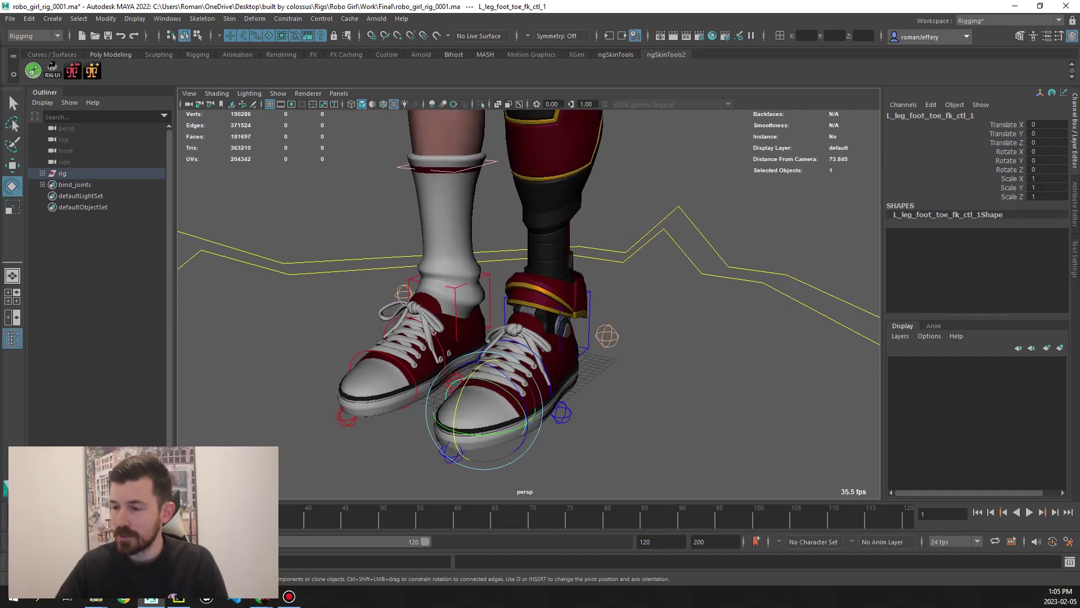
Try lifting the left leg with its main IK foot control and undo the move
click(588, 315)
scroll(523, 316, down, 2)
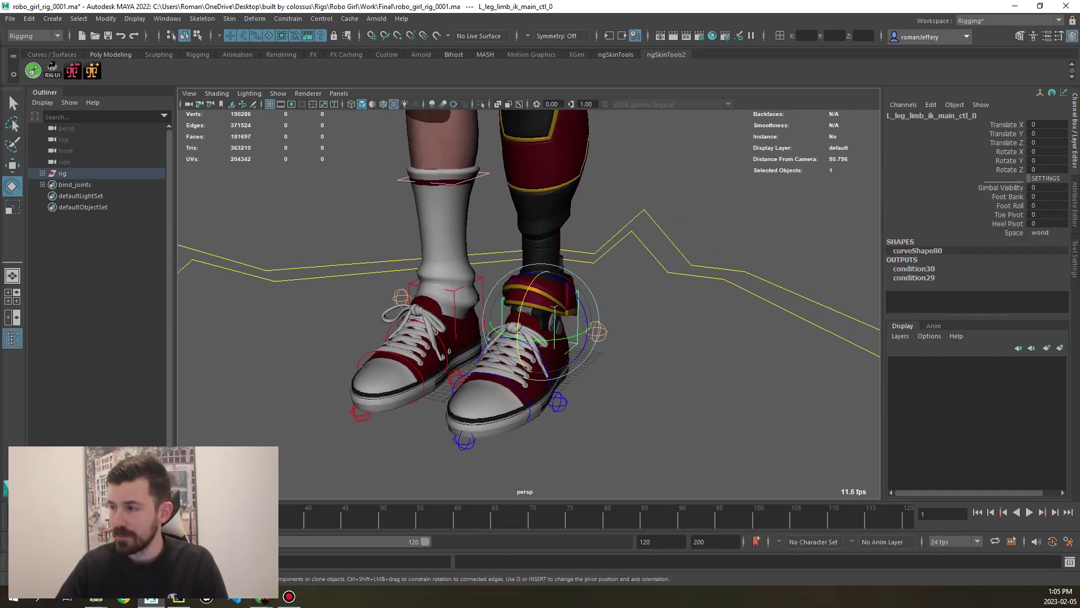
scroll(524, 315, down, 5)
key(w)
drag(518, 360, 520, 266)
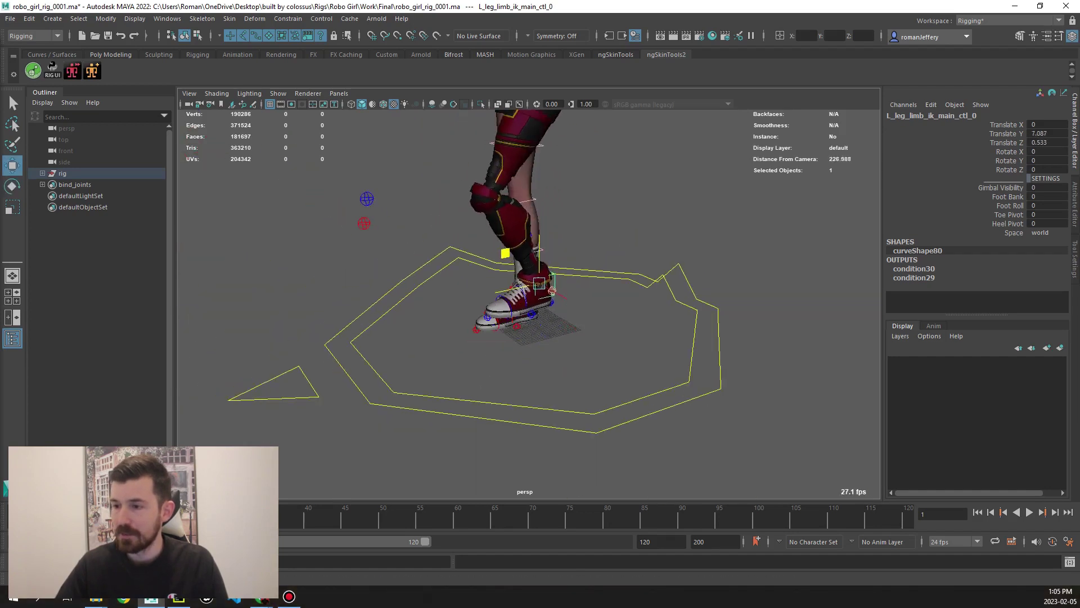
key(ctrl+z)
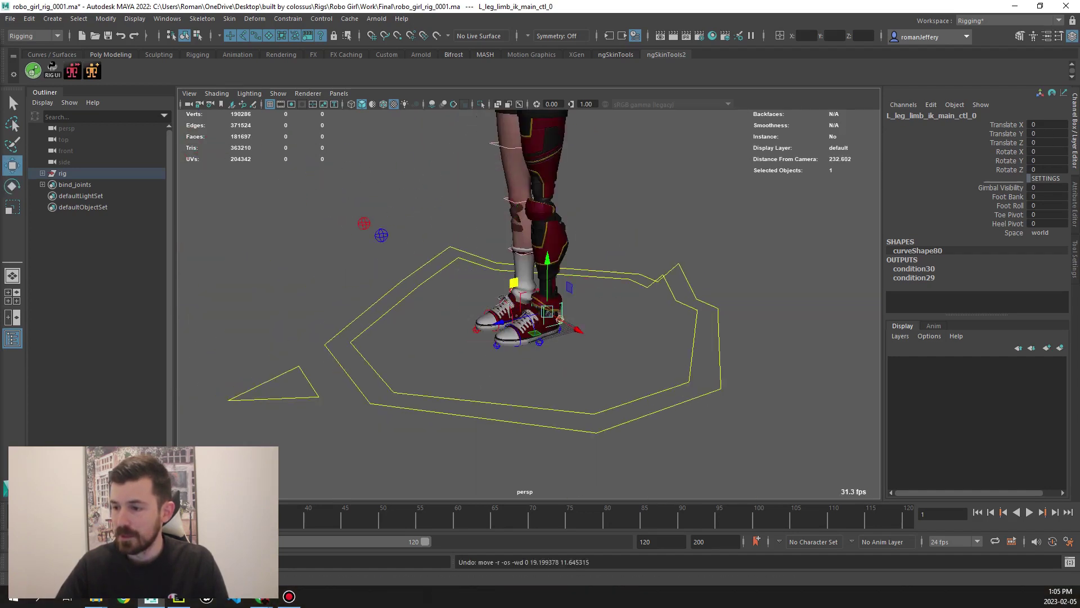
Set Preserve Volume to 1 on the left leg's settings control
scroll(523, 304, up, 4)
key(q)
click(582, 327)
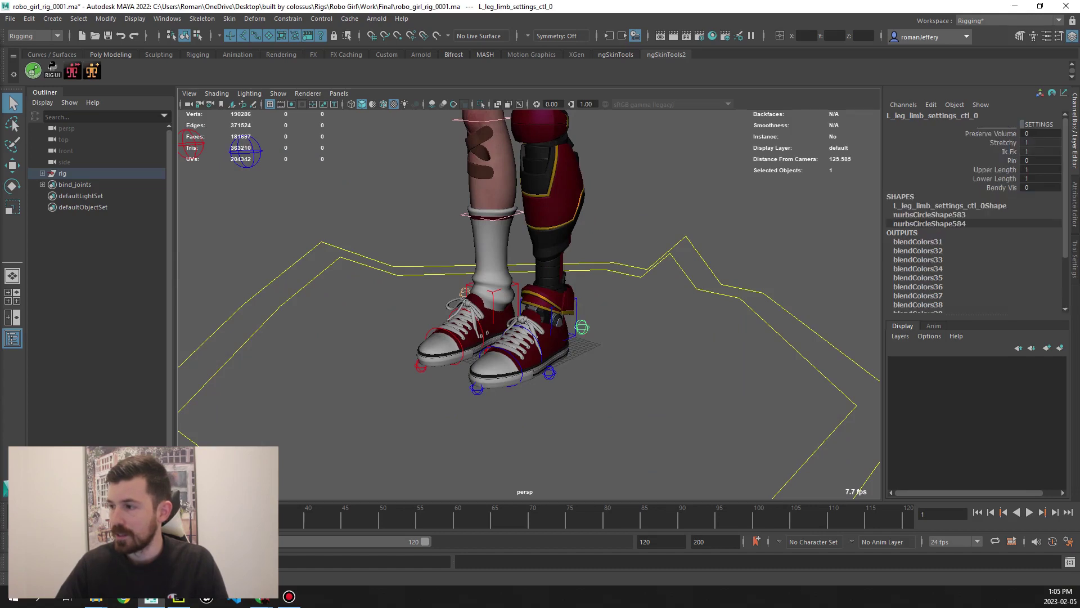
scroll(582, 327, up, 1)
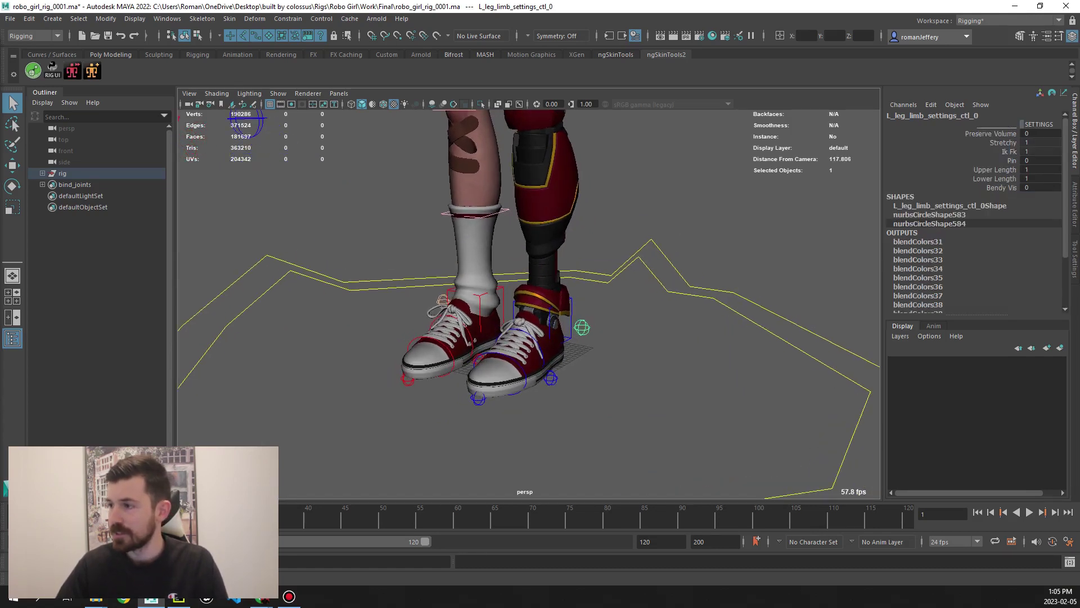
click(994, 134)
scroll(529, 292, down, 4)
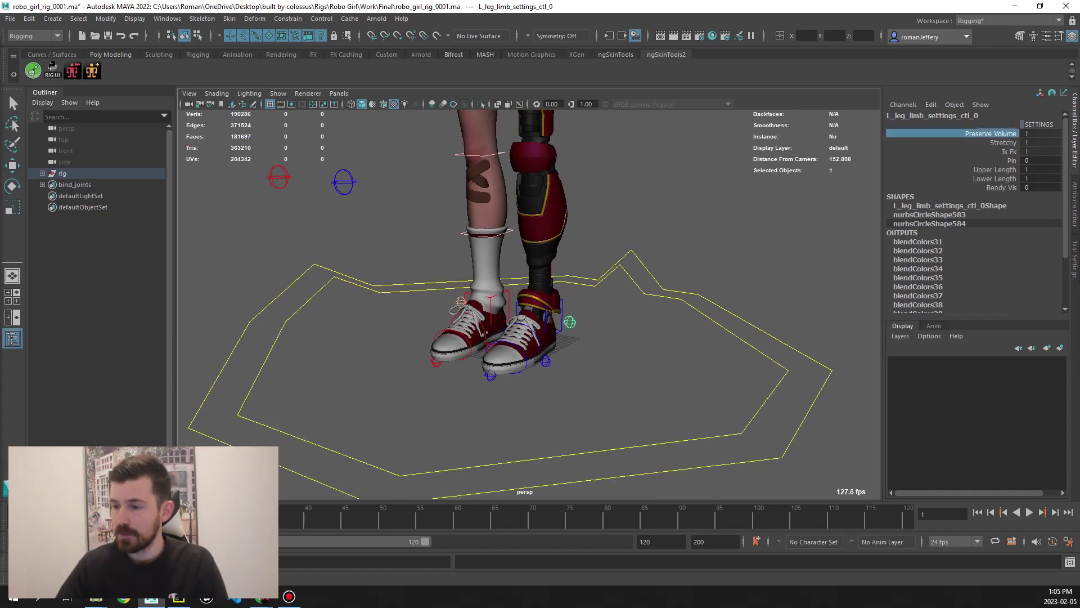
Stretch the left leg by moving its main IK control down about 19 units, and undo the move and the Preserve Volume change
key(ctrl+z)
key(ctrl+z)
key(ctrl+z)
key(ctrl+z)
key(w)
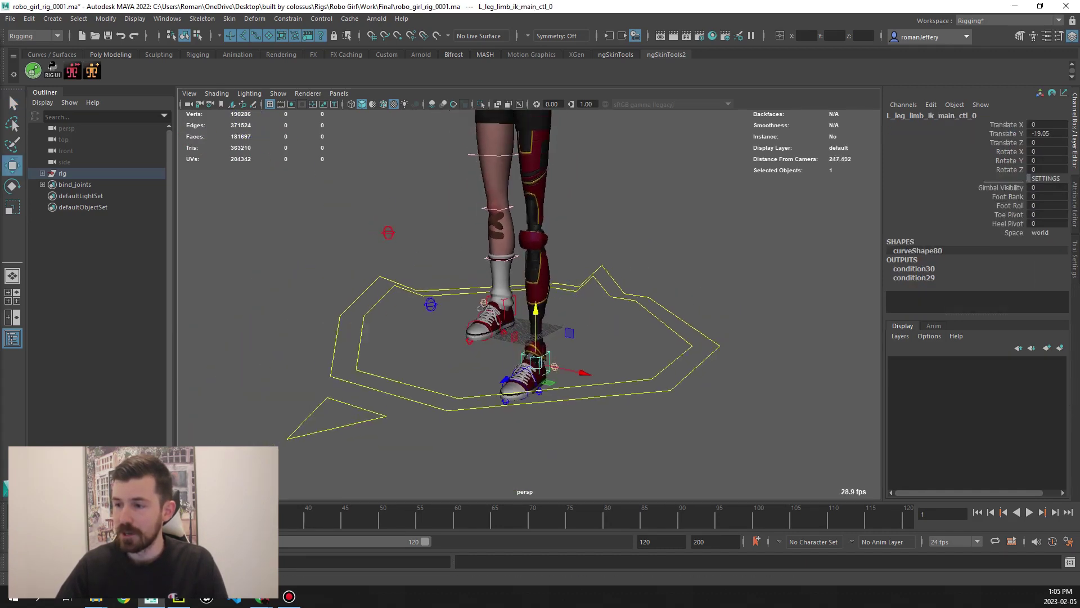
mouse_move(533, 301)
mouse_down()
mouse_move(532, 262)
mouse_move(532, 315)
mouse_move(533, 288)
mouse_up()
key(ctrl+z)
key(ctrl+z)
key(ctrl+z)
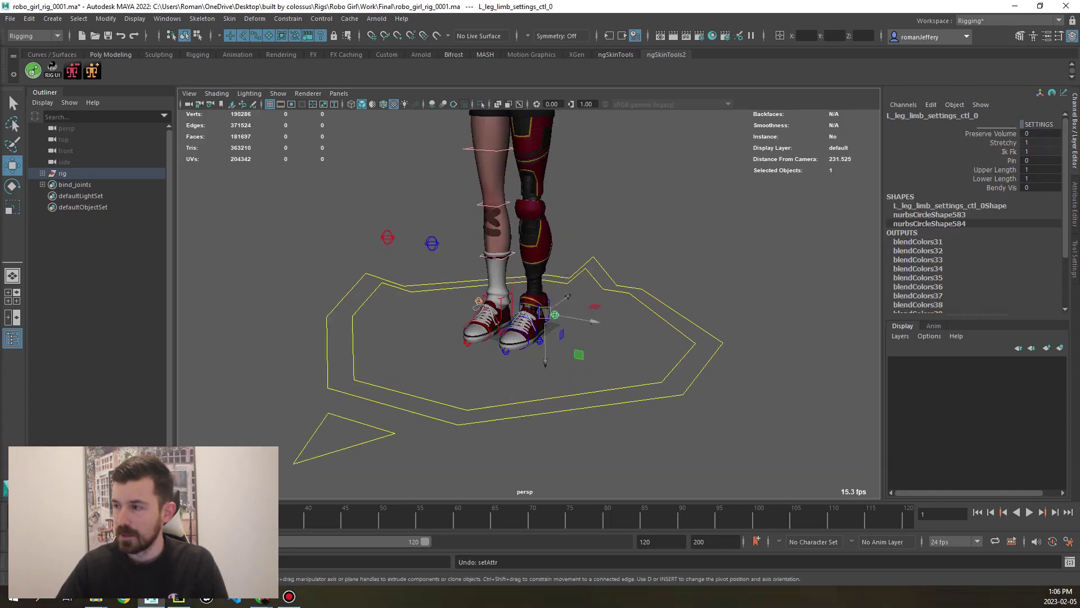
Try Stretchy at 0 on the left leg by pulling its main IK control away from the foot, and restore Stretchy to 1
click(1004, 142)
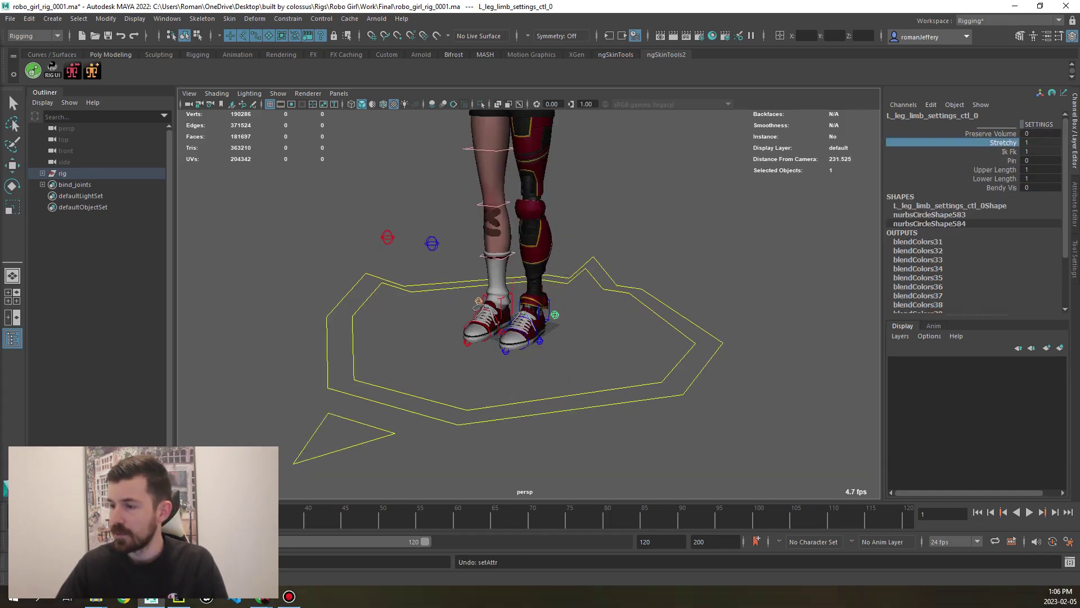
key(shift+z)
key(shift+z)
key(ctrl+z)
key(ctrl+z)
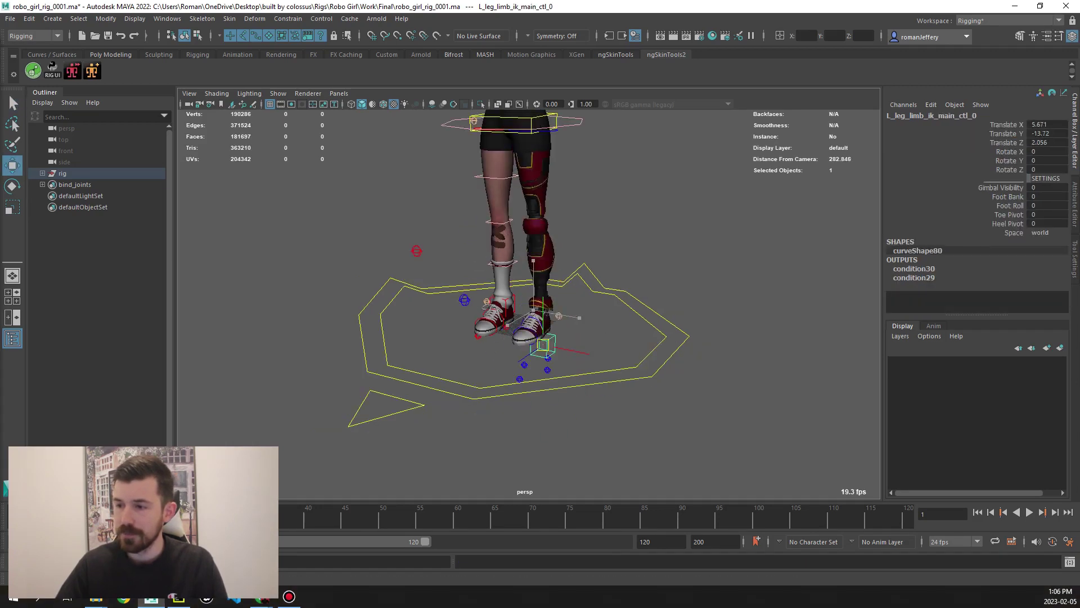
key(ctrl+z)
key(ctrl+z)
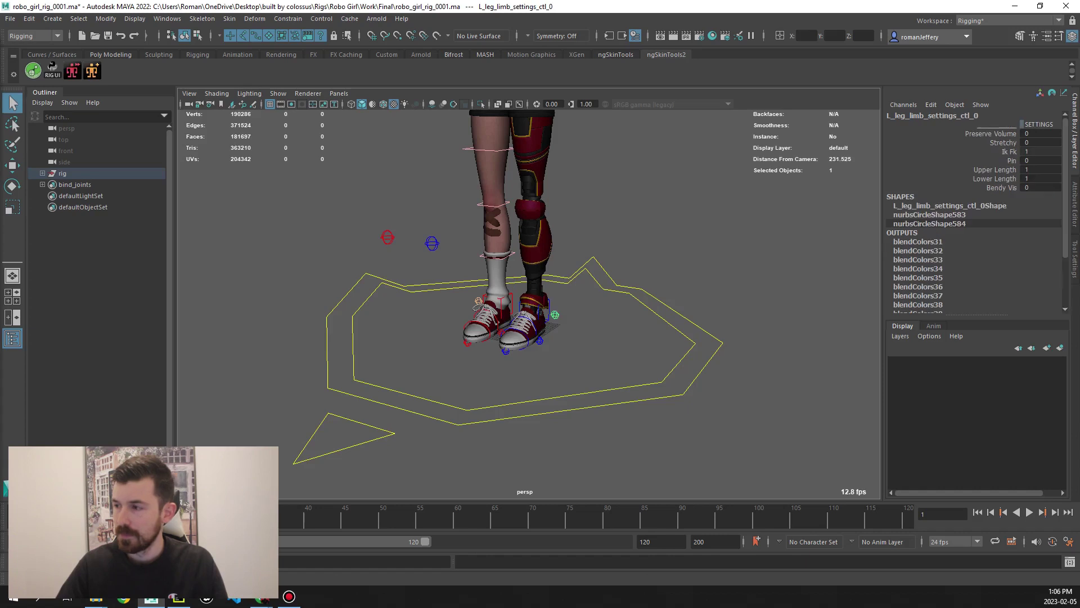
click(1003, 142)
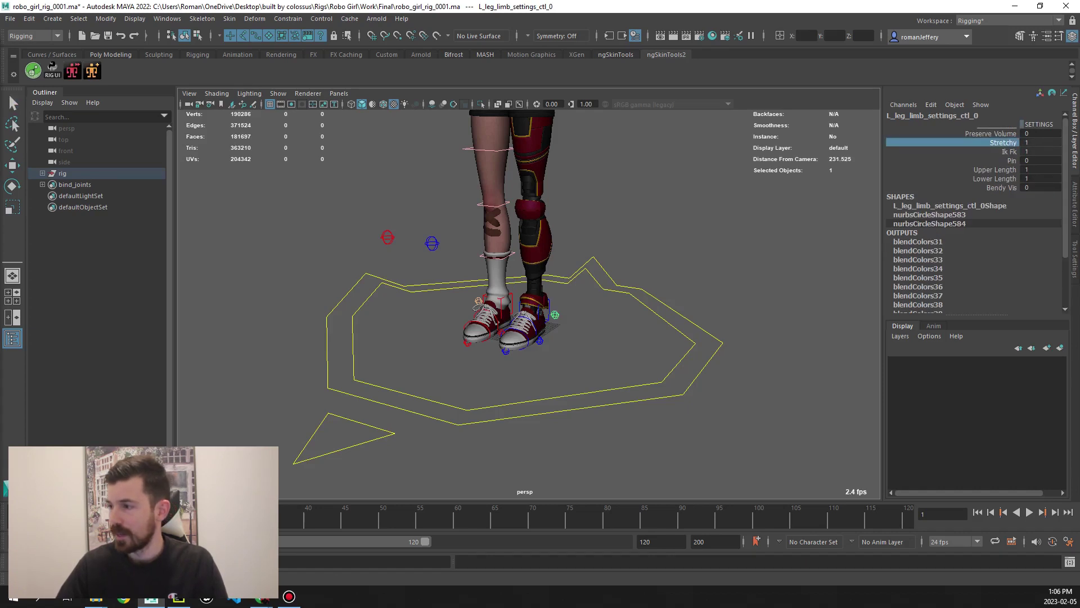
key(ctrl+z)
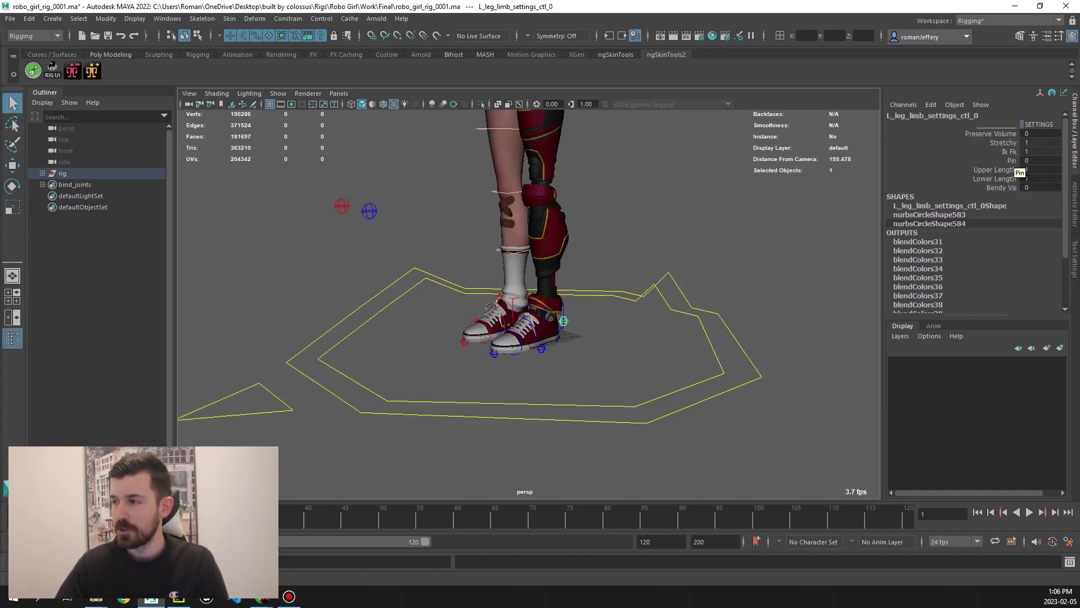
Try setting the left leg pole vector control's Space to world and undo it
key(ctrl+z)
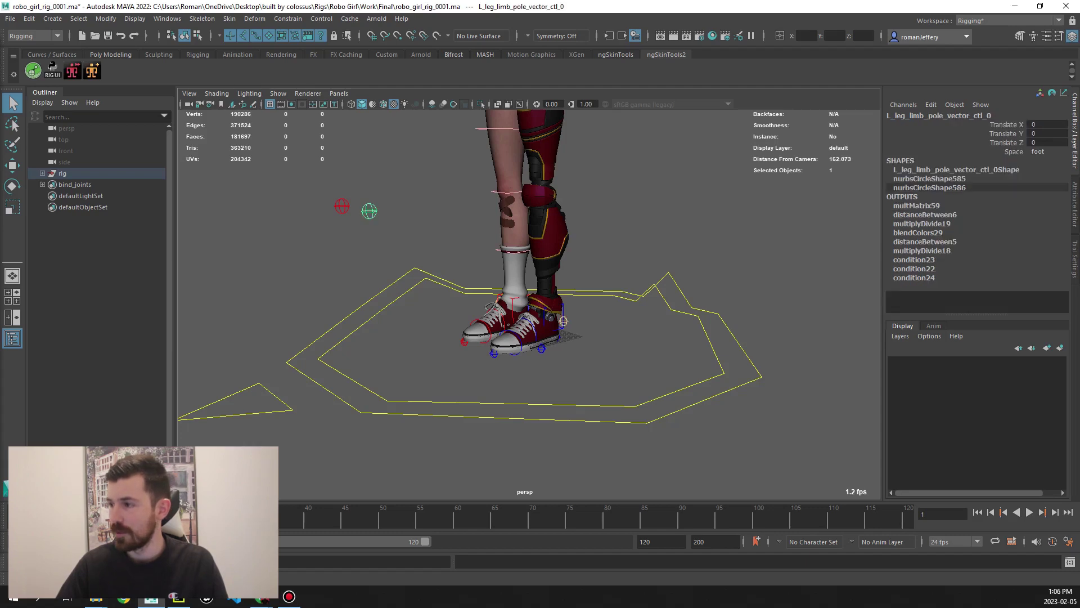
click(1043, 173)
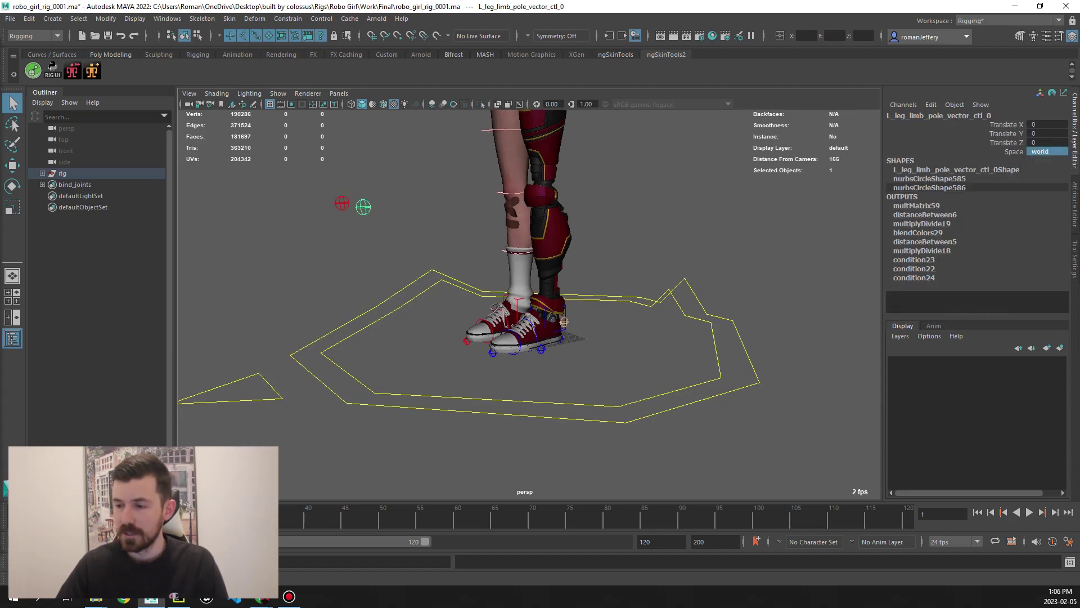
key(ctrl+z)
Set Pin to 1 on the left leg's settings control
click(1012, 160)
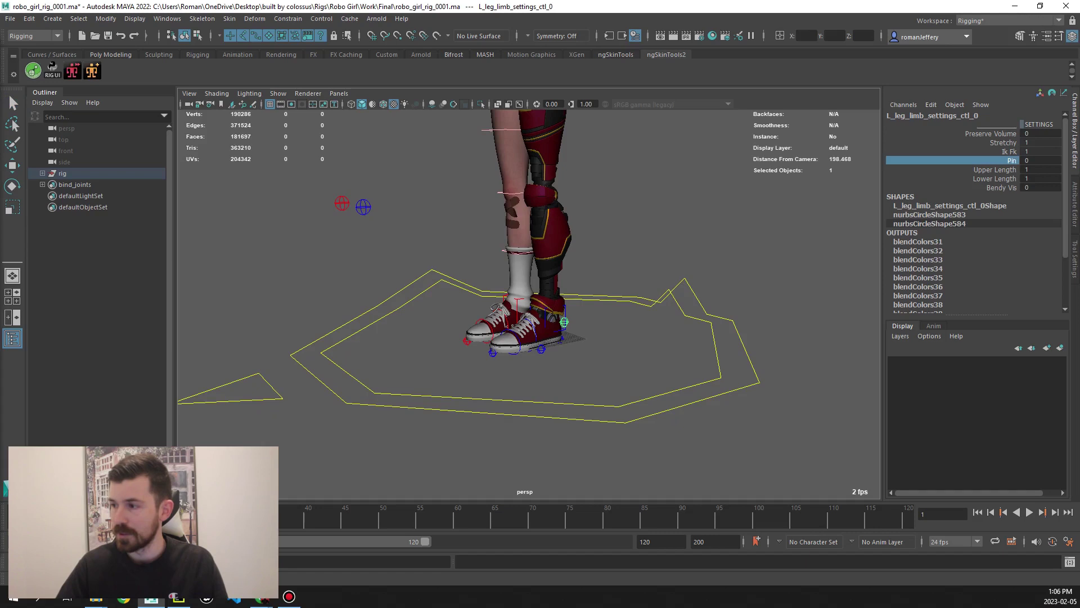
text(1)
key(Return)
Move the left foot's main IK control forward and down with the knee pinned, and undo the move and the Pin change
click(549, 315)
key(w)
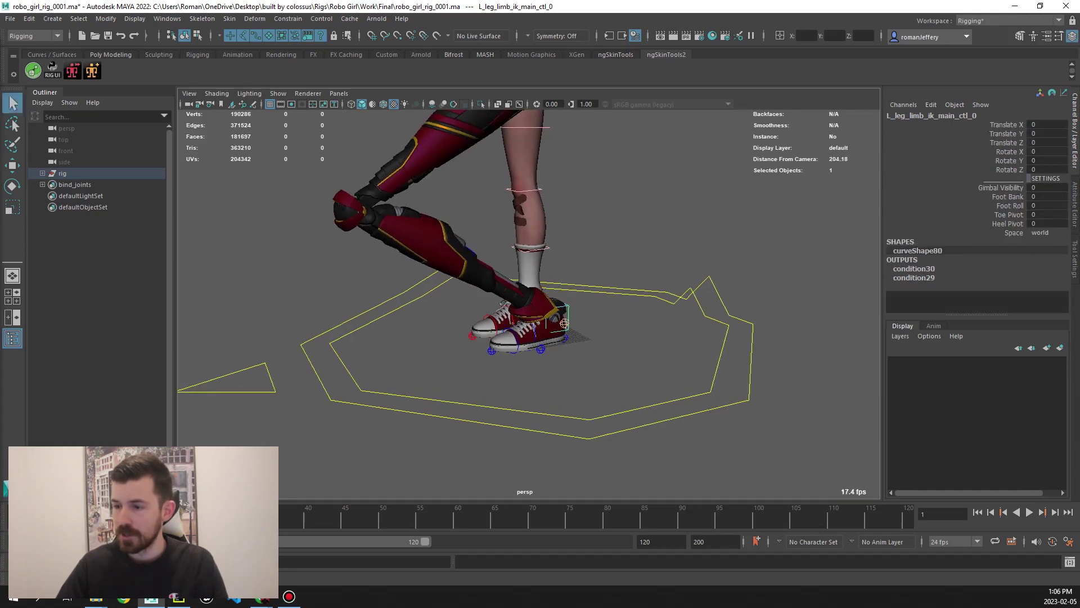
alt+drag(549, 318, 508, 344)
scroll(535, 330, down, 1)
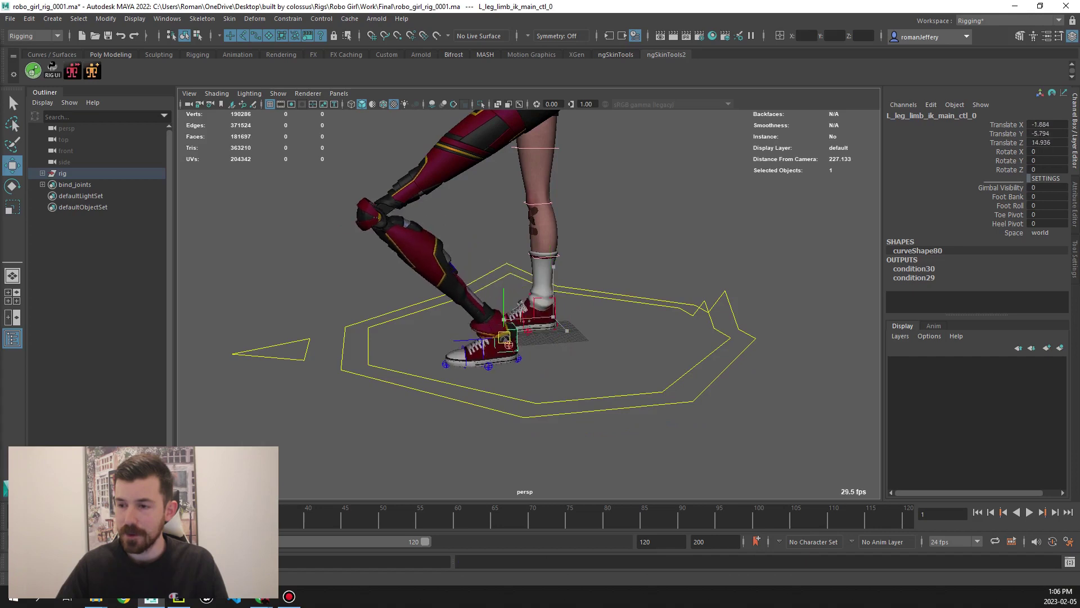
key(ctrl+z)
key(ctrl+z)
key(ctrl+z)
key(ctrl+z)
key(ctrl+z)
key(ctrl+z)
key(ctrl+z)
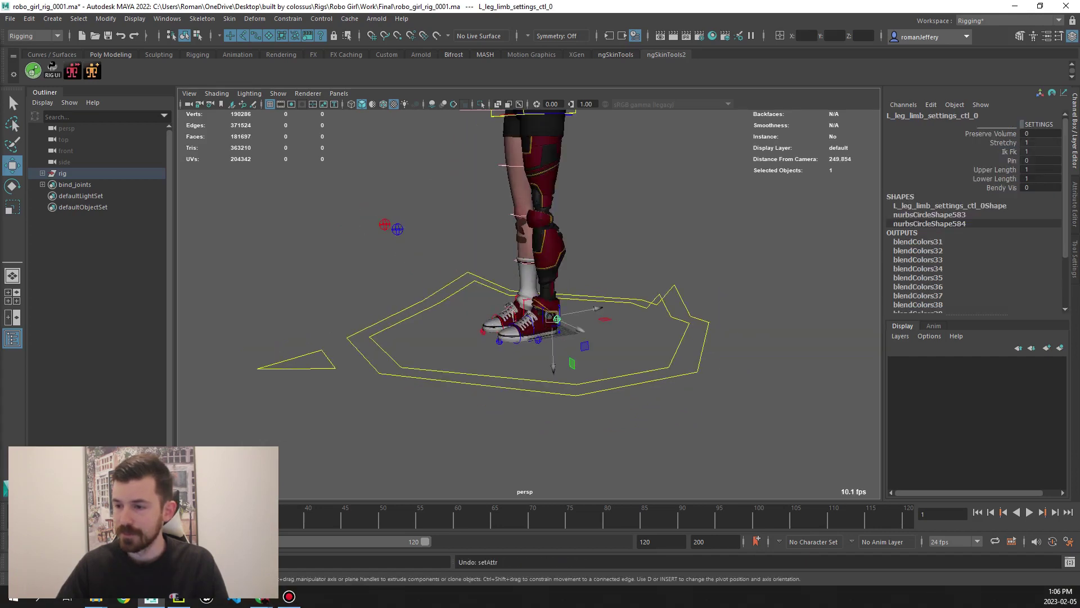
Try changing Upper Length and Lower Length and setting Bendy Vis to 1 on the left leg's settings control, undoing each change
alt+drag(558, 319, 559, 319)
click(560, 320)
click(995, 169)
scroll(560, 319, down, 2)
middle_drag(560, 319, 616, 318)
key(ctrl+z)
click(995, 178)
key(ctrl+z)
scroll(525, 292, up, 2)
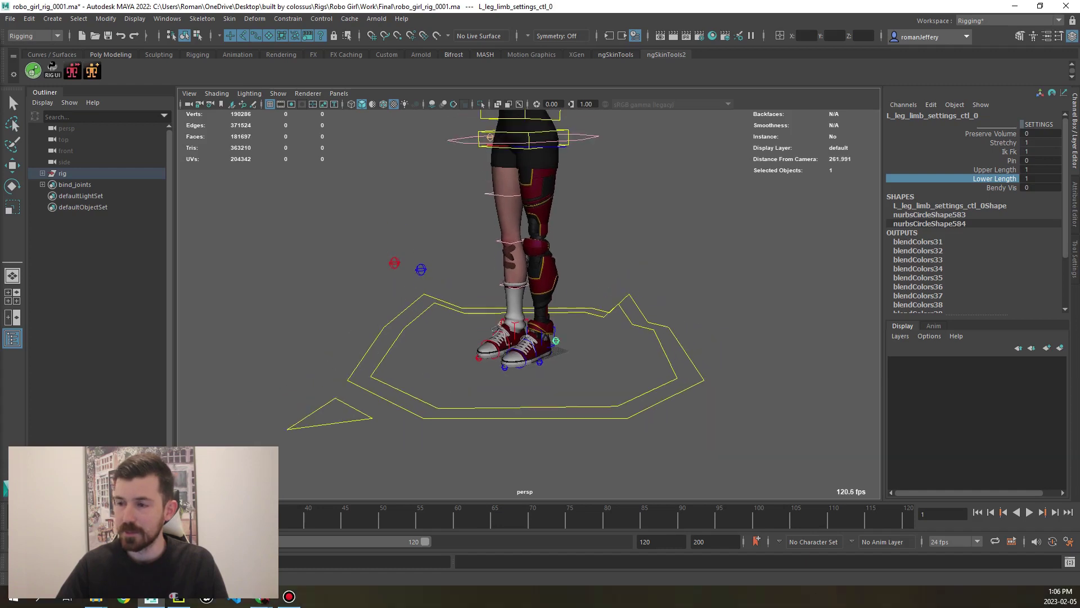
click(1001, 187)
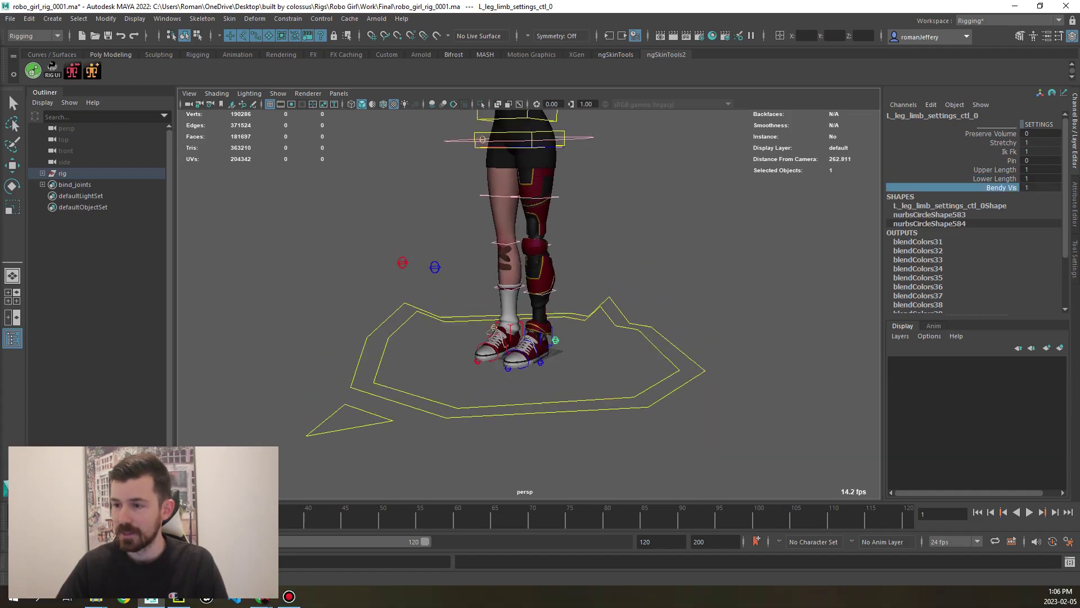
key(ctrl+z)
Bend the right thigh outward by moving its upper bendy control sideways
click(495, 196)
key(w)
alt+drag(563, 253, 540, 253)
drag(484, 191, 416, 191)
Move the right knee's lower IK control outward and undo both right leg bends
click(489, 244)
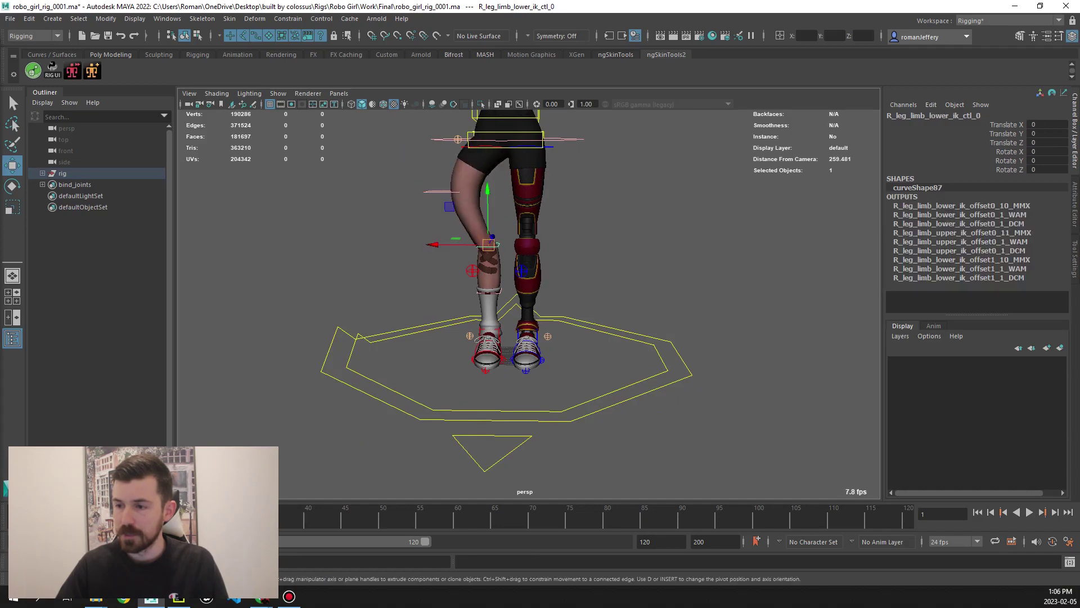
drag(488, 244, 450, 244)
key(ctrl+z)
key(ctrl+z)
key(ctrl+z)
key(ctrl+z)
key(ctrl+z)
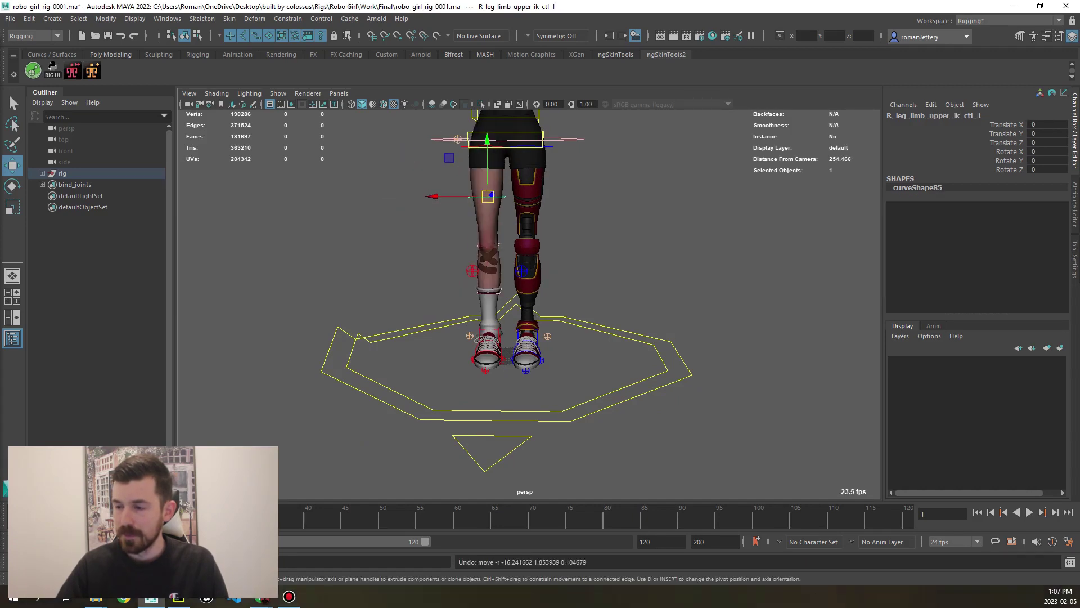
key(ctrl+z)
key(ctrl+z)
key(ctrl+z)
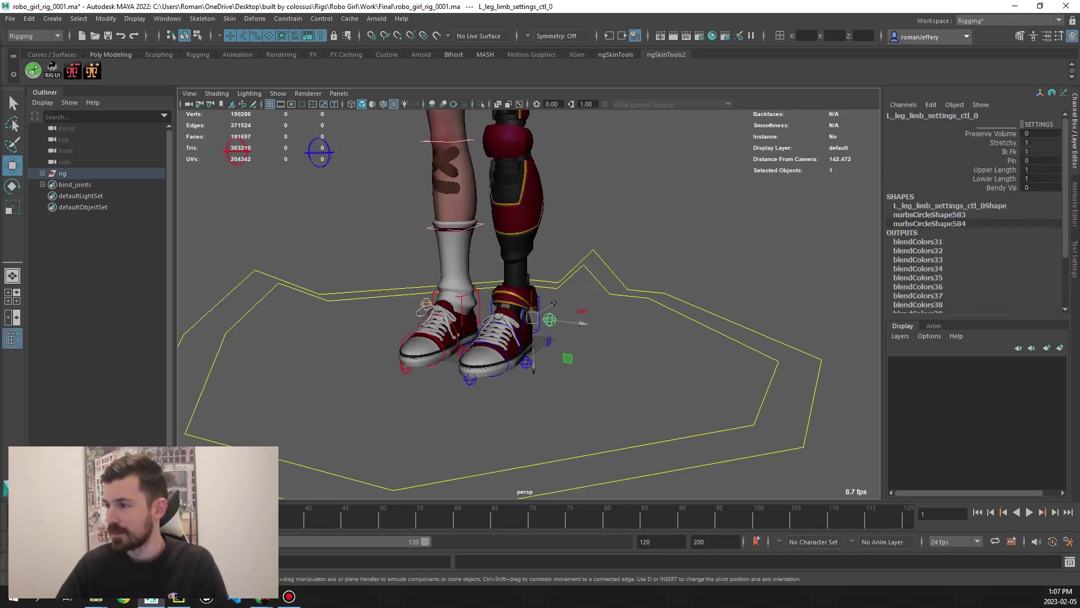
Undo the test changes on the left leg's controls, back to the foot's main IK control at its default pose
key(ctrl+z)
key(ctrl+z)
key(ctrl+z)
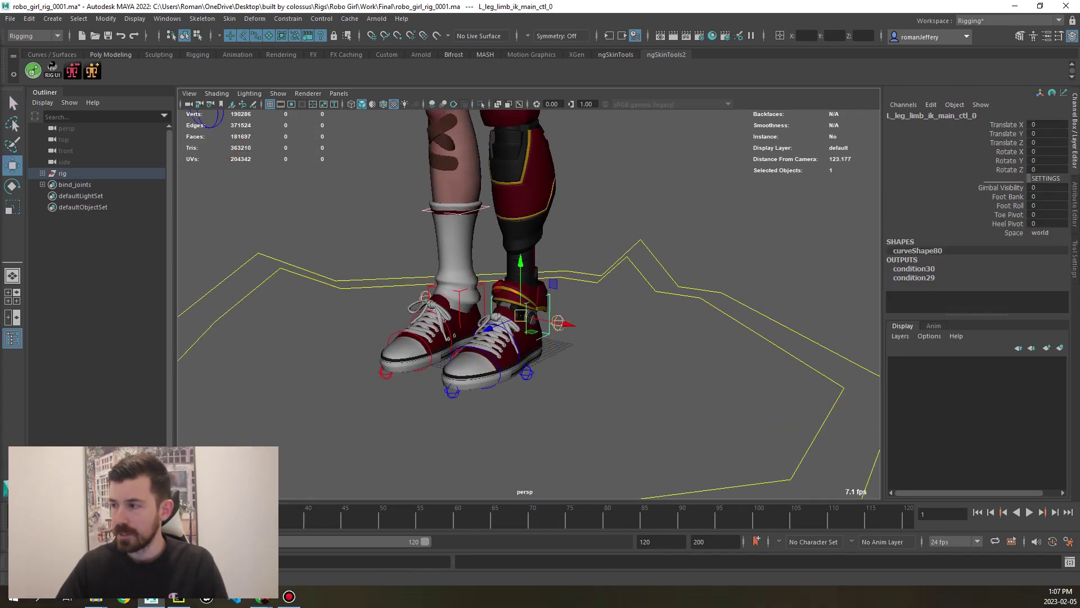
key(ctrl+z)
key(ctrl+z)
Try the Gimbal Visibility, Foot Bank and Foot Roll attributes on the left foot's main IK control
click(1001, 187)
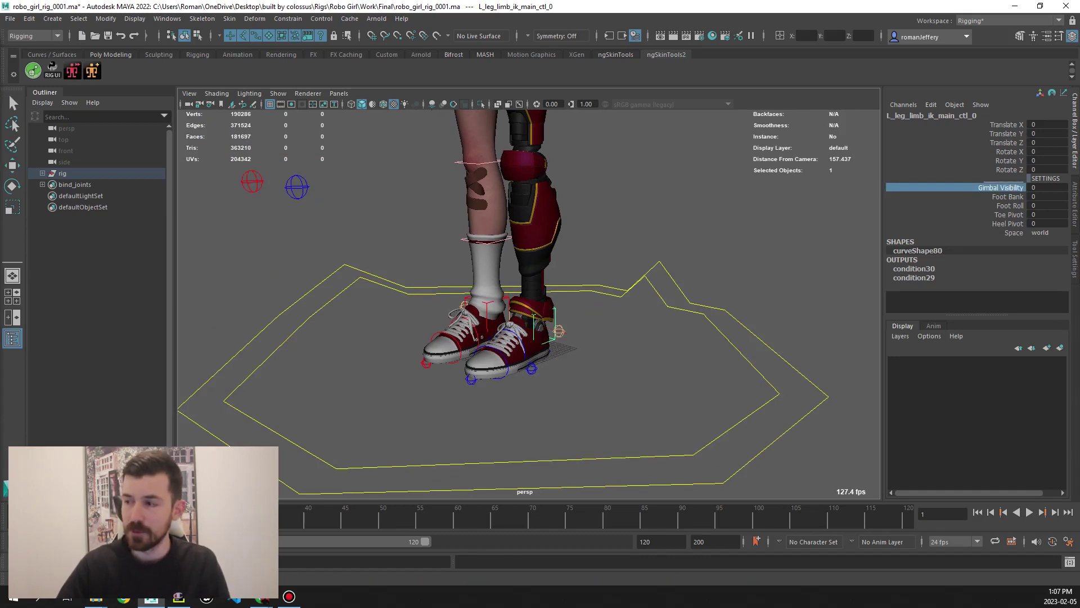
click(1008, 196)
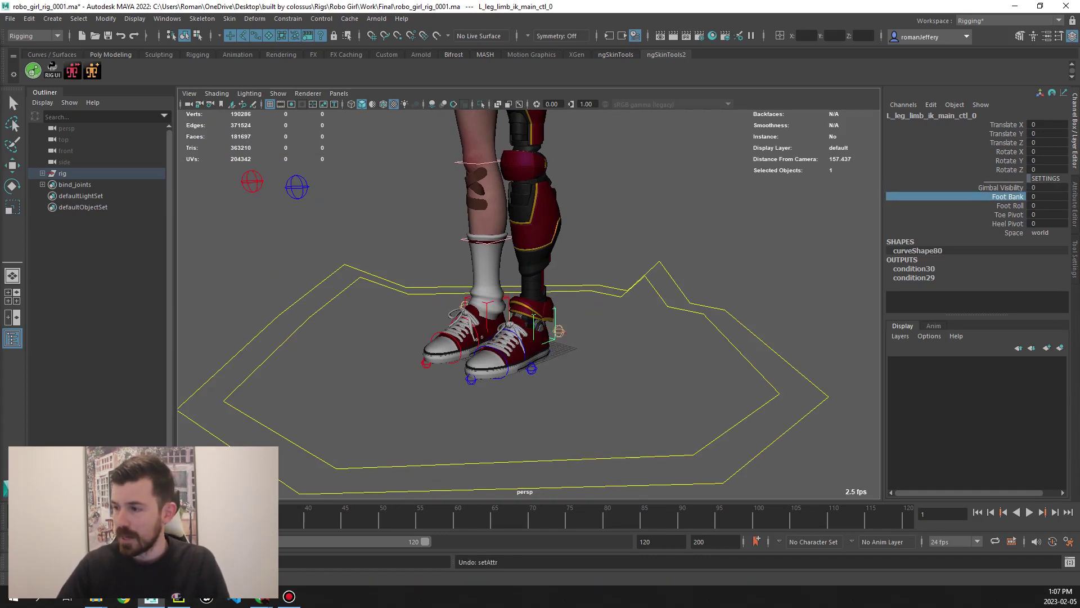
click(1010, 205)
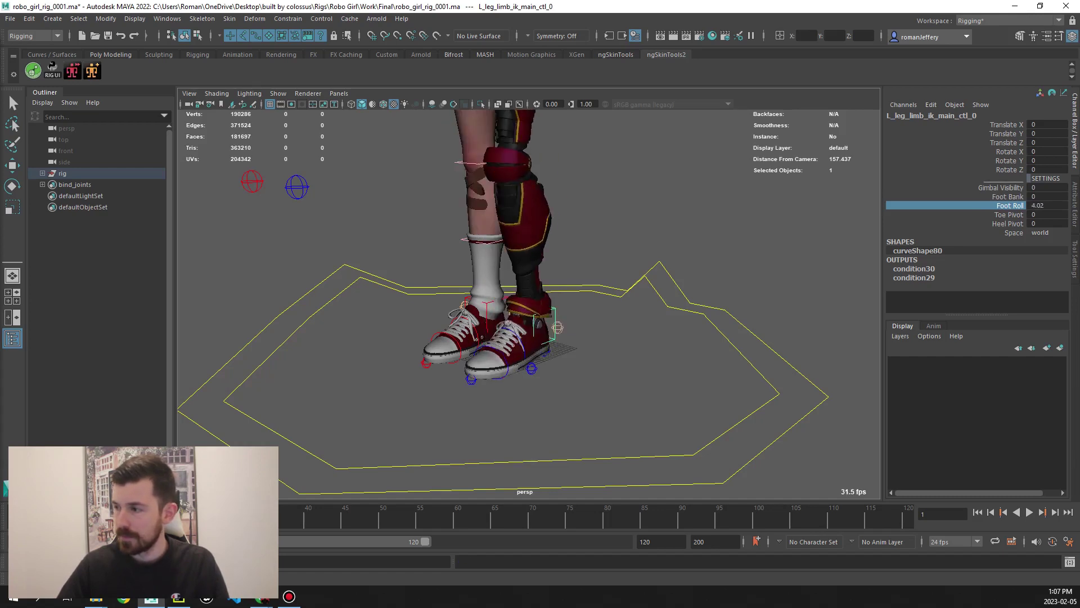
Try Toe Pivot and Heel Pivot on the left foot control, undo the changes, and check the available Space options
click(1010, 214)
key(ctrl+z)
click(1008, 223)
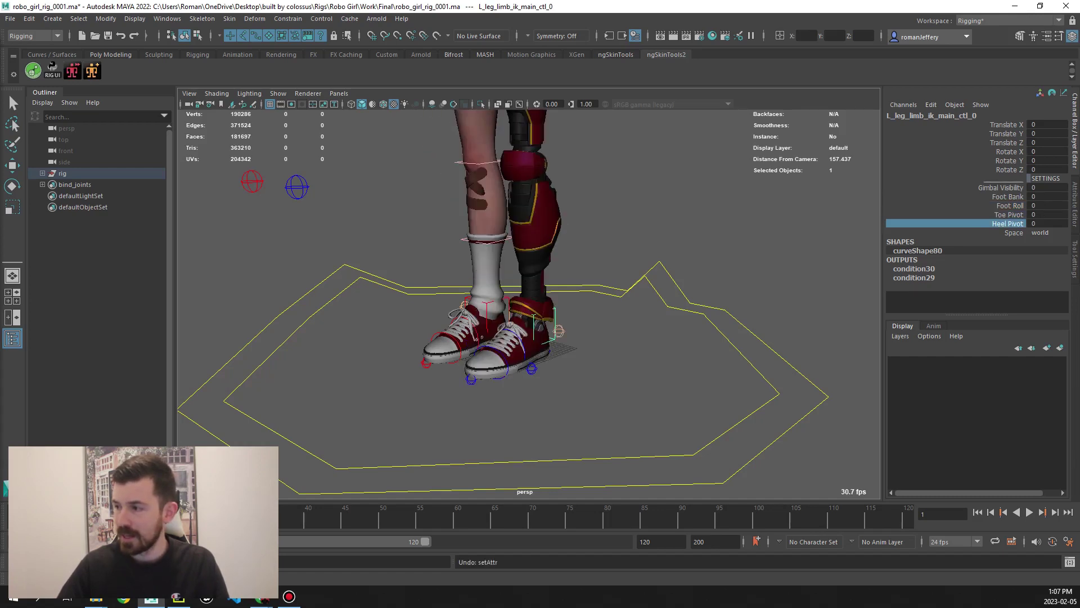
key(ctrl+z)
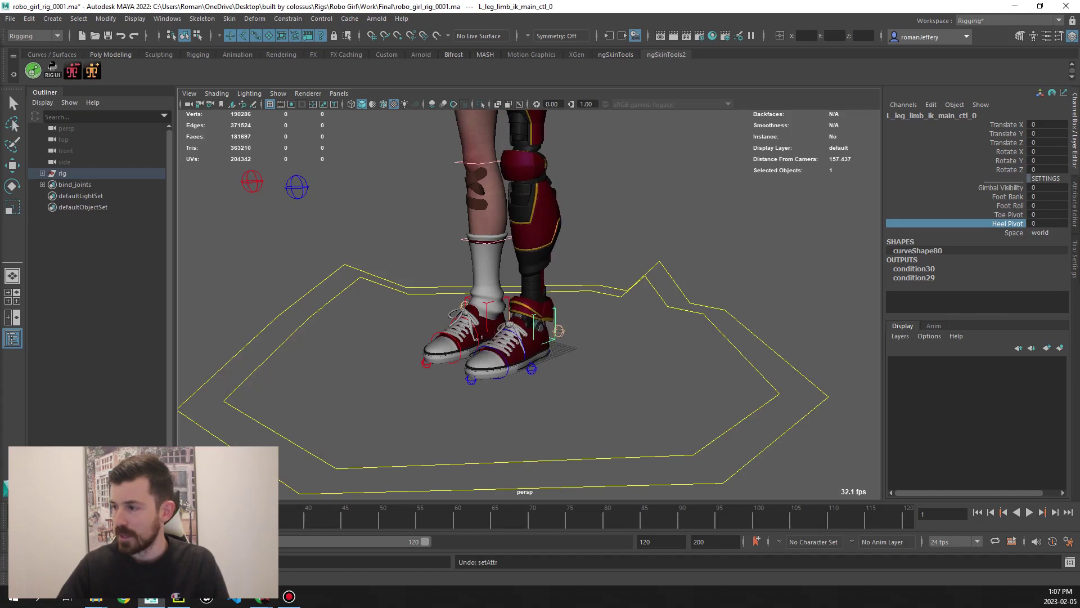
click(1041, 233)
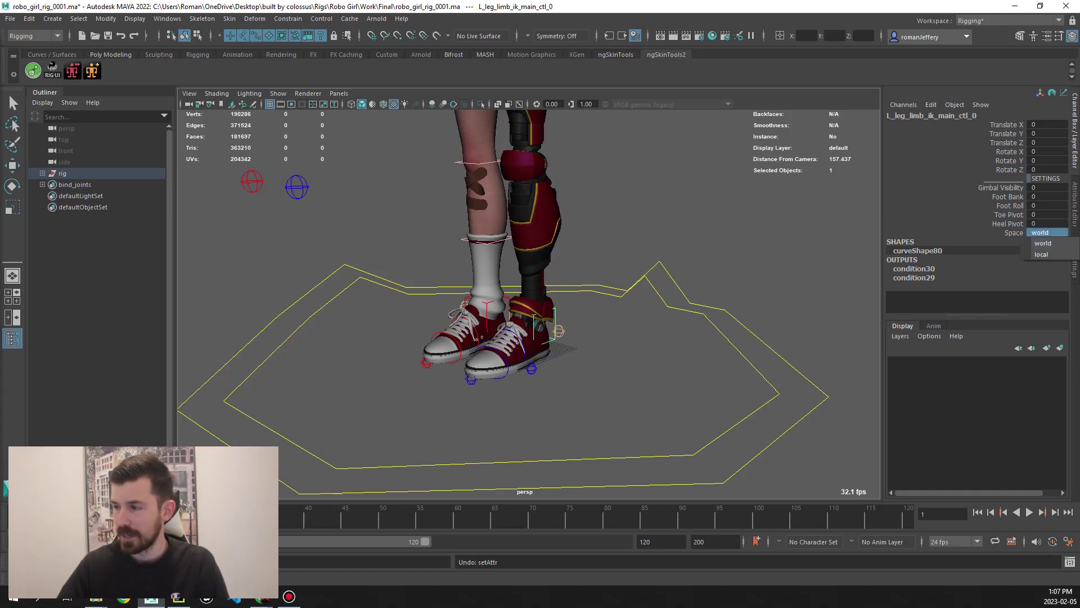
click(619, 253)
Try moving the COG control around the hips and undo the move
alt+middle_drag(619, 253, 619, 496)
scroll(529, 304, up, 2)
click(577, 280)
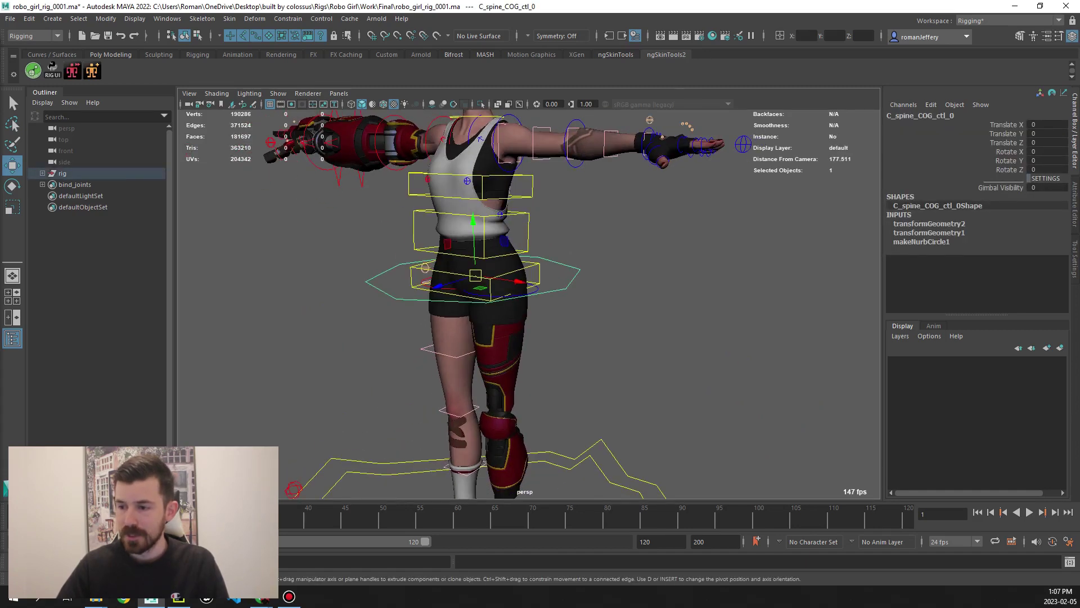
key(ctrl+z)
Move the spine's lowest IK control at the hips downward and undo the move
scroll(529, 304, up, 3)
click(513, 282)
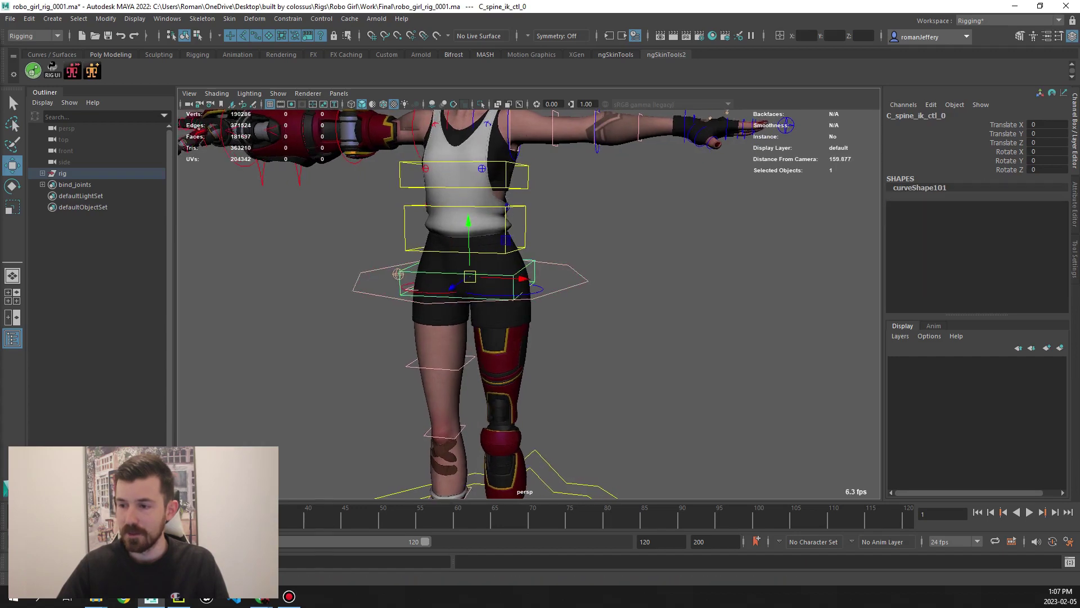
scroll(529, 304, down, 2)
drag(477, 279, 472, 311)
key(ctrl+z)
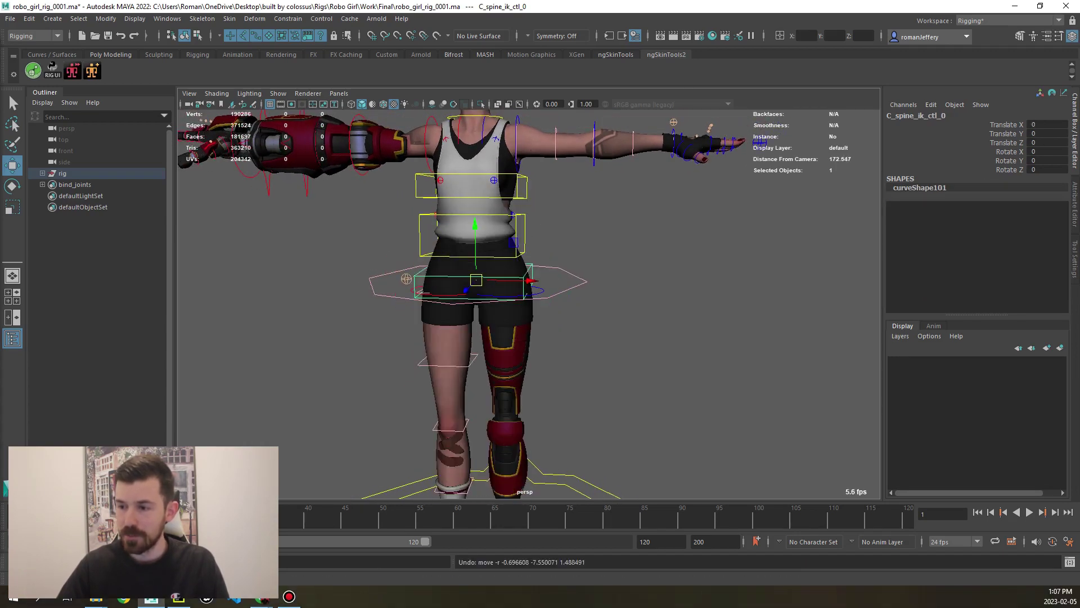
Try moving the chest's spine IK control and shifting the waist's IK control to about -8.2 in Translate X, undoing both
scroll(529, 281, down, 3)
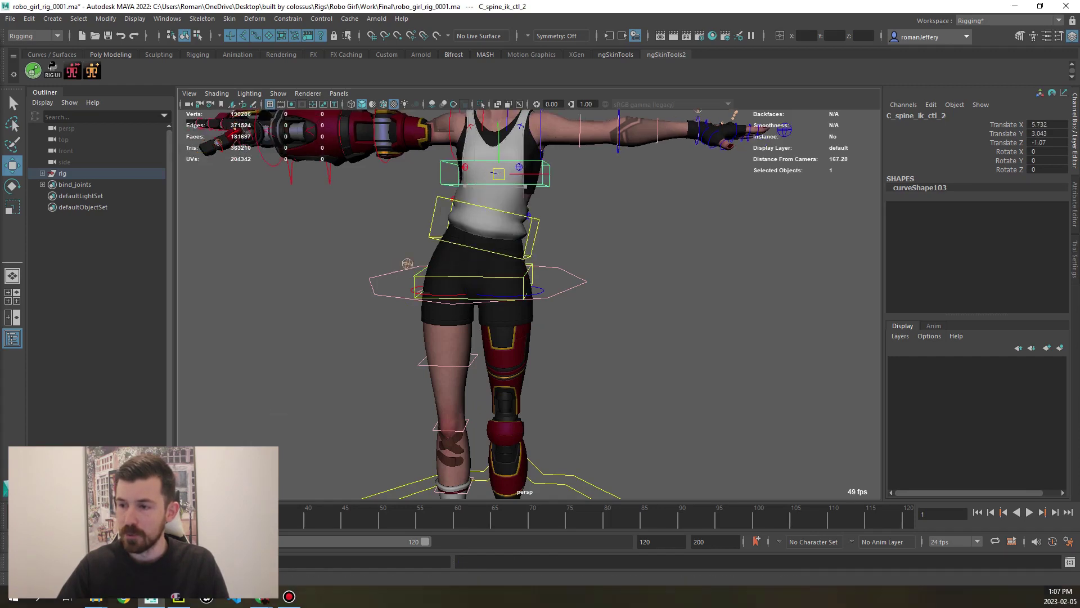
click(509, 260)
drag(509, 260, 497, 223)
click(537, 275)
drag(529, 290, 554, 297)
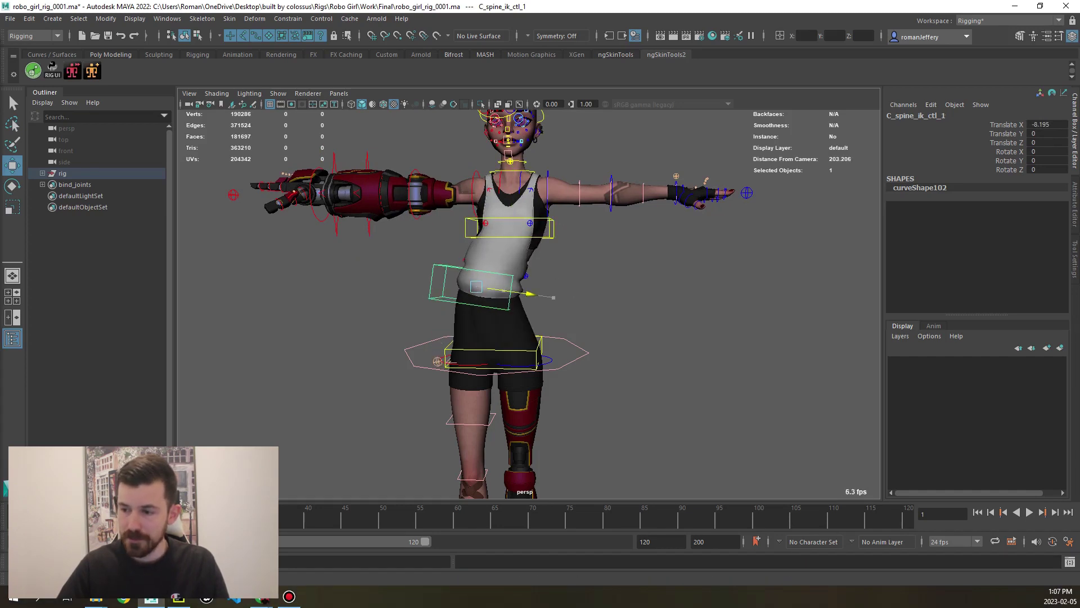
key(ctrl+z)
key(ctrl+z)
key(ctrl+z)
key(ctrl+z)
key(ctrl+z)
key(ctrl+z)
key(ctrl+z)
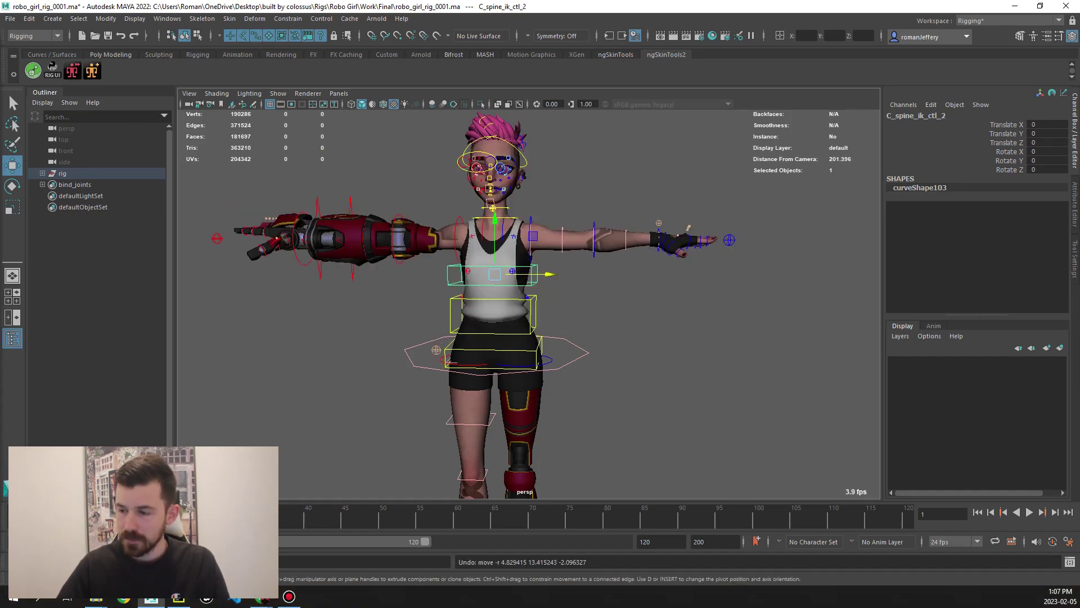
Try moving a torso control downward and undo the move
scroll(529, 282, up, 3)
click(506, 341)
mouse_move(506, 340)
alt+mouse_down()
mouse_move(450, 333)
mouse_move(518, 335)
alt+mouse_up()
scroll(518, 334, down, 2)
drag(539, 250, 539, 281)
key(ctrl+z)
Select the spine settings control beside the hips and set its Ik Fk attribute to 0
scroll(539, 281, up, 3)
click(438, 291)
scroll(479, 298, down, 1)
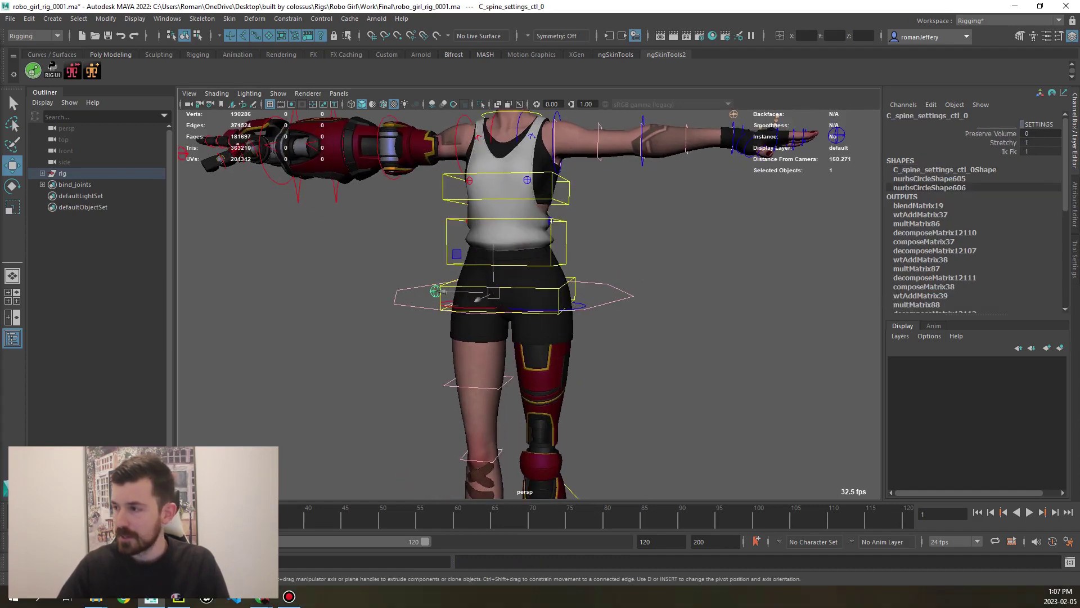
alt+drag(480, 298, 480, 303)
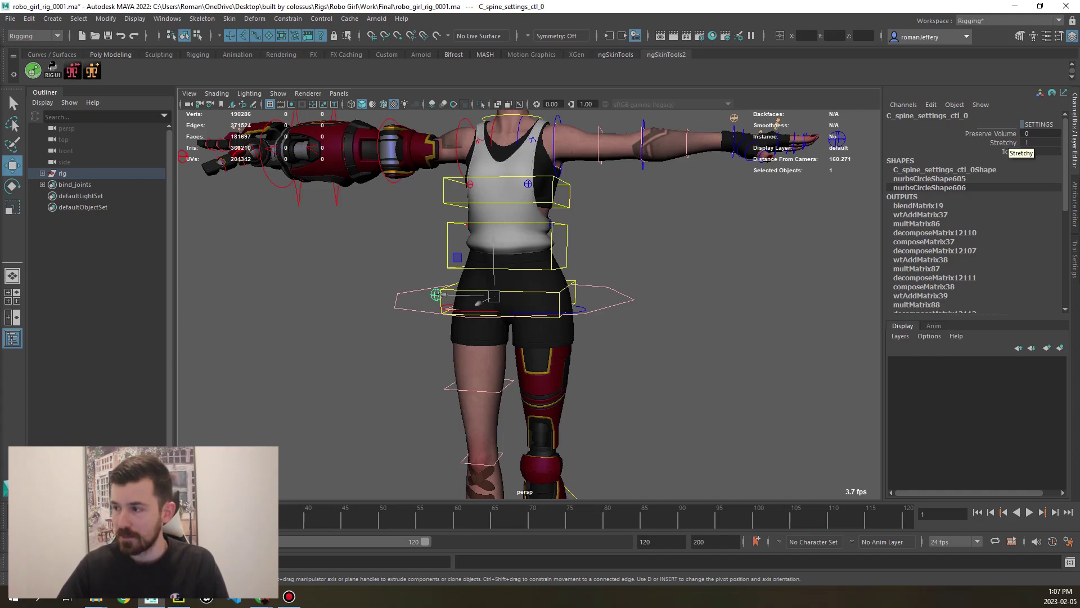
click(1009, 151)
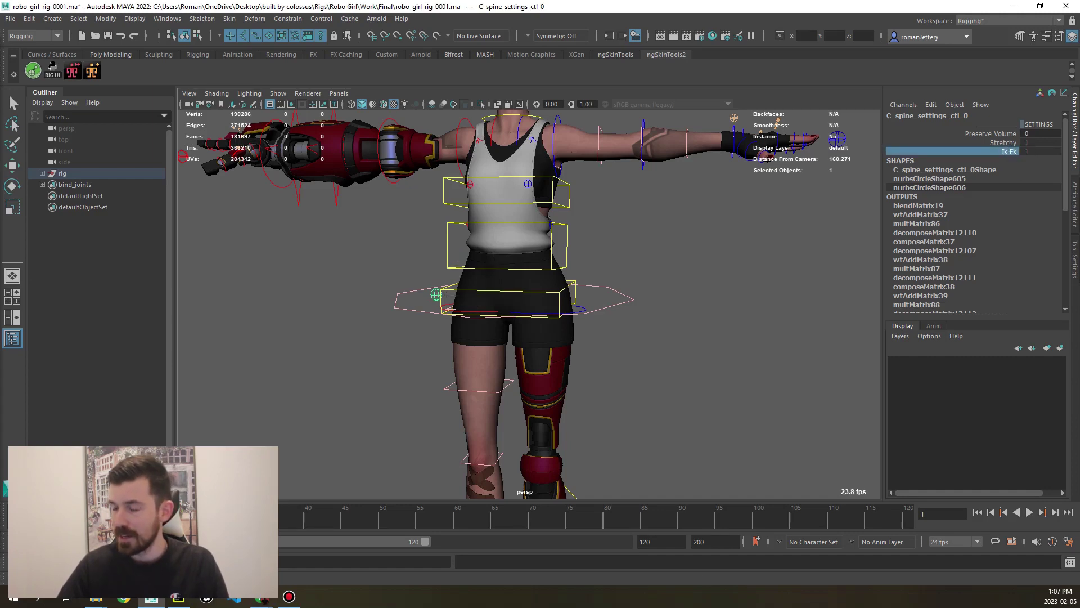
text(0)
key(Return)
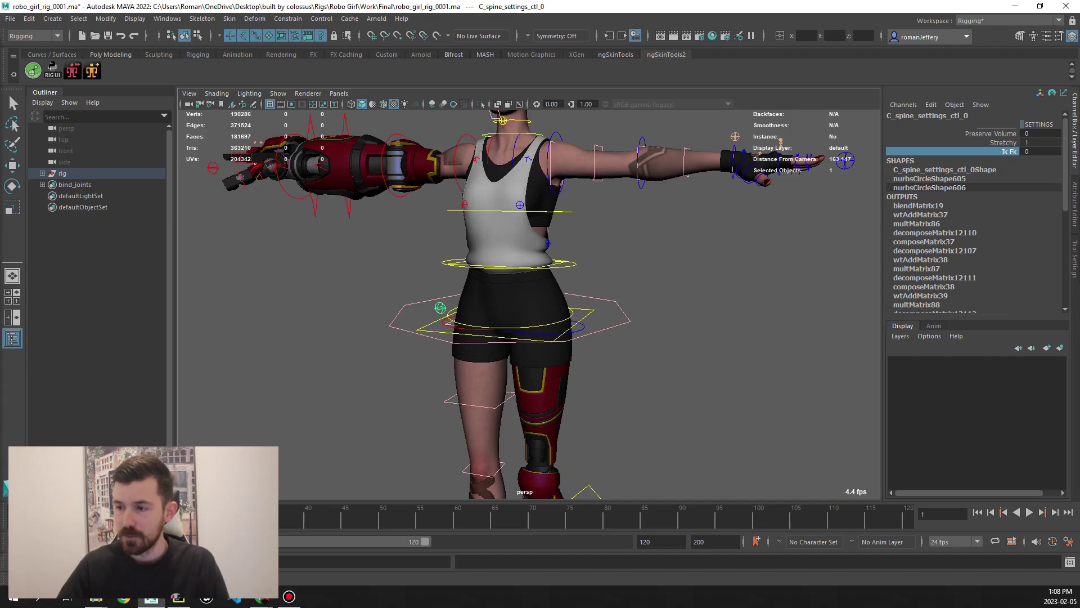
Bend the torso forward by rotating the waist and chest FK controls together to about 26.6 in Rotate X
click(445, 263)
key(e)
alt+drag(780, 141, 732, 270)
shift+click(518, 162)
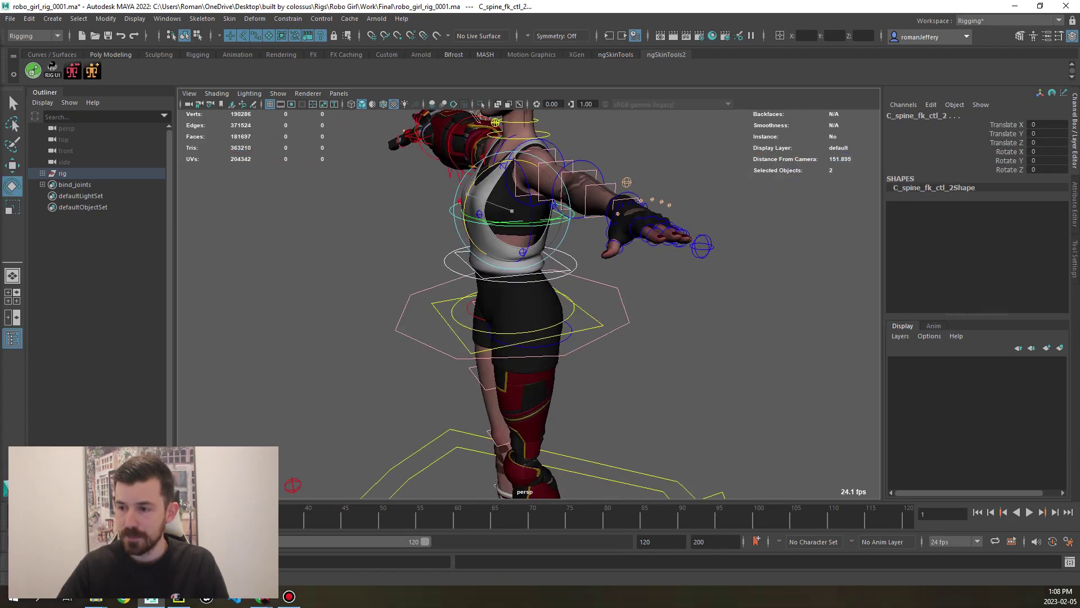
drag(518, 162, 777, 349)
alt+drag(731, 270, 619, 270)
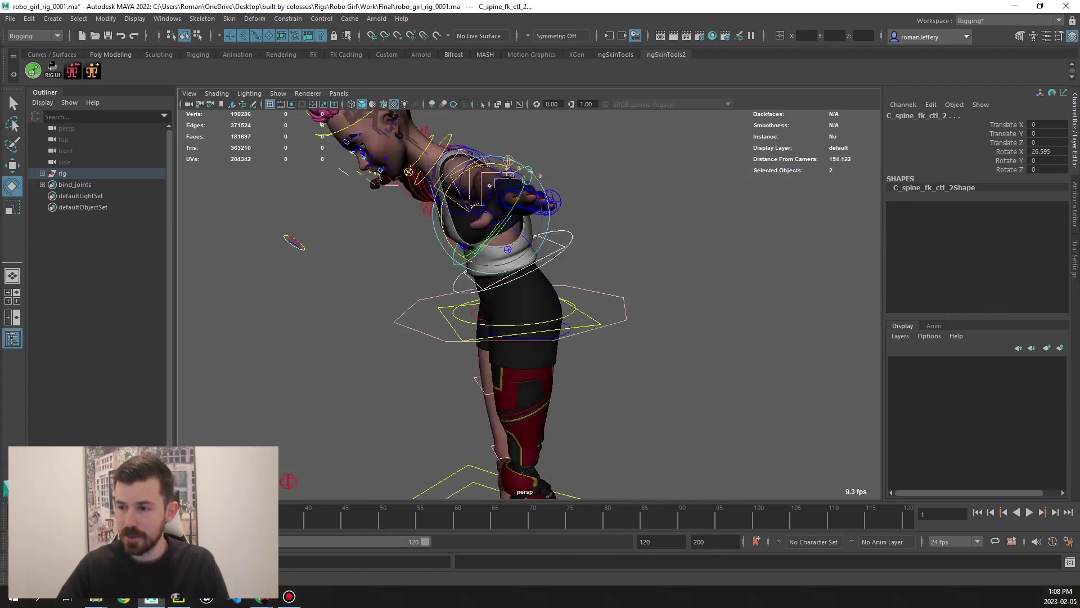
scroll(529, 304, up, 3)
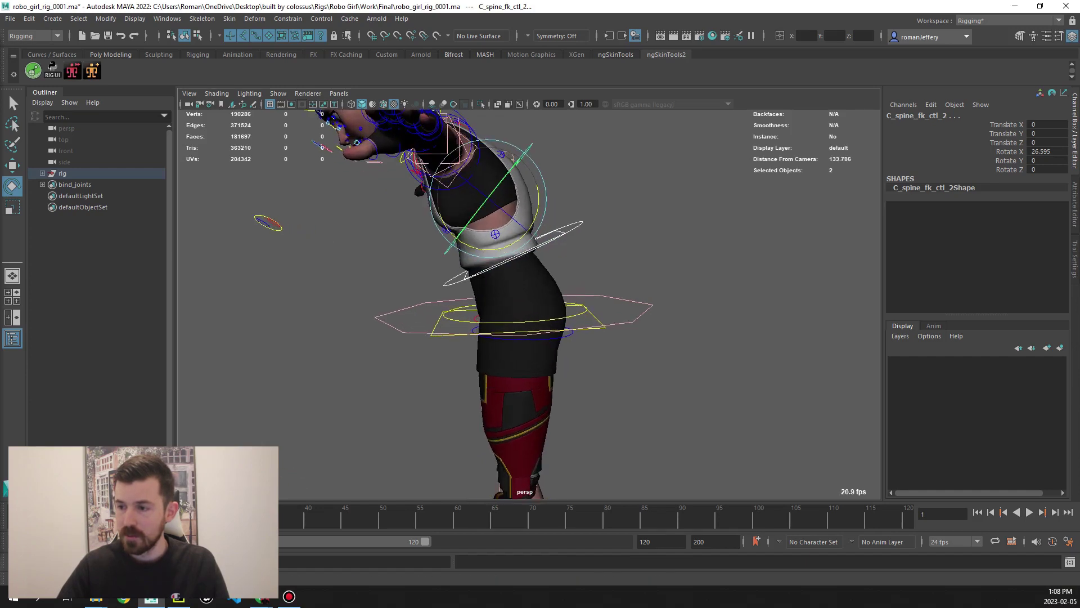
alt+middle_drag(529, 303, 533, 311)
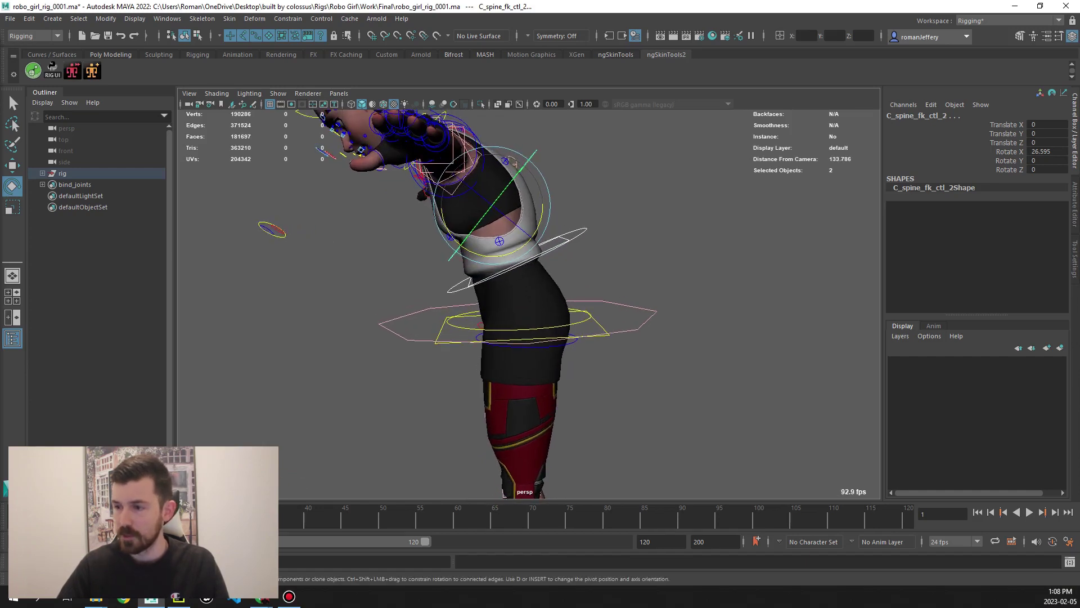
Step through the spine's FK controls, try shifting one backward, and undo the shift
key(Up)
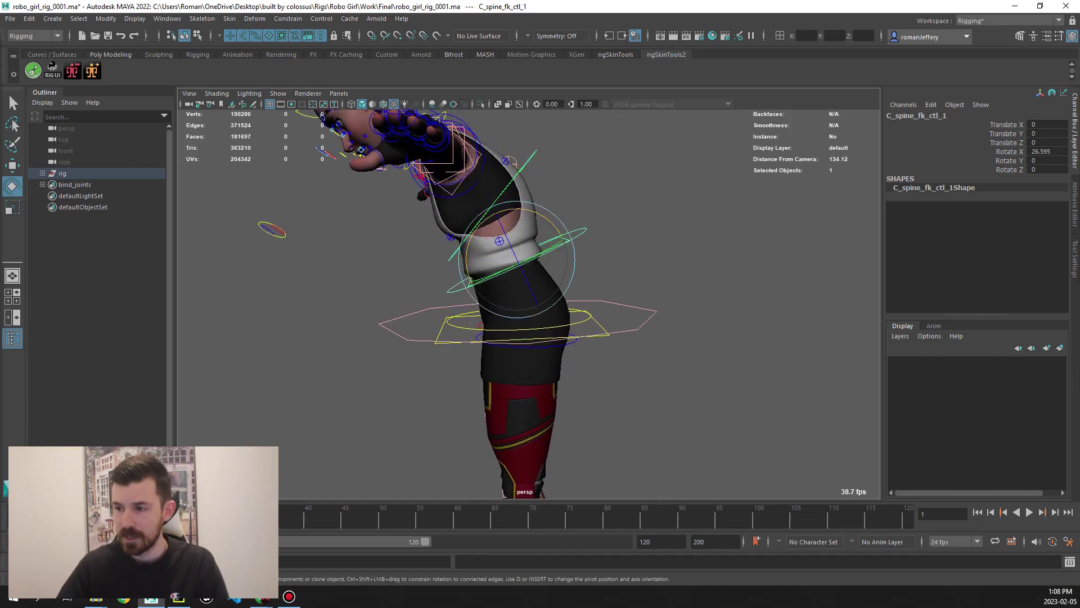
drag(322, 114, 276, 144)
alt+drag(529, 304, 551, 304)
key(q)
key(Down)
key(w)
drag(481, 280, 512, 278)
key(ctrl+z)
key(ctrl+z)
key(ctrl+z)
key(ctrl+z)
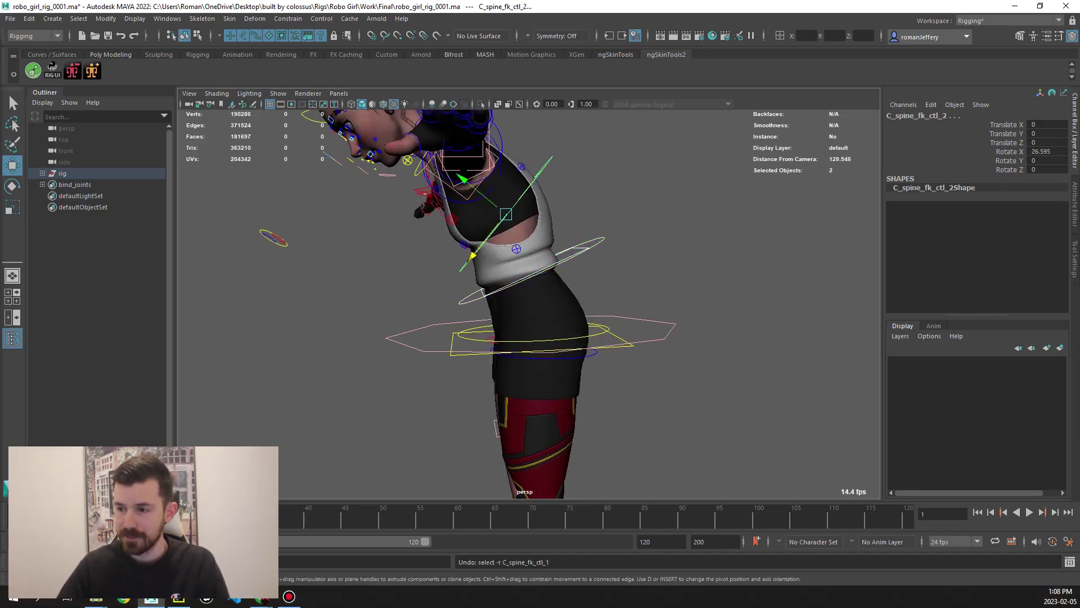
Undo the forward bend of the waist and chest FK controls
key(ctrl+z)
key(ctrl+z)
key(ctrl+z)
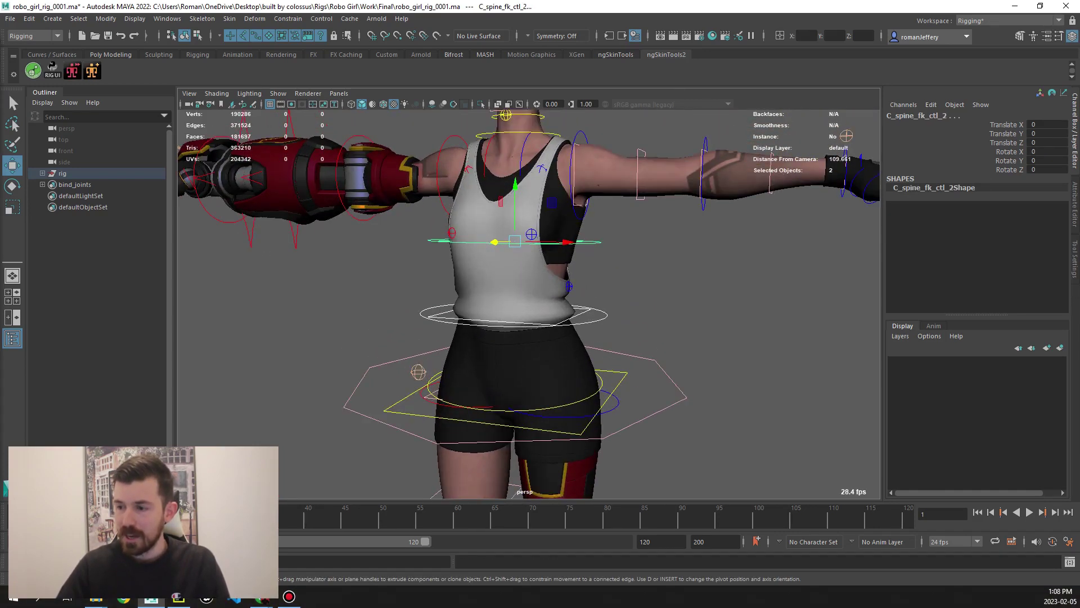
Try moving the control on the left side of the shirt's chest and undo each move
key(ctrl+z)
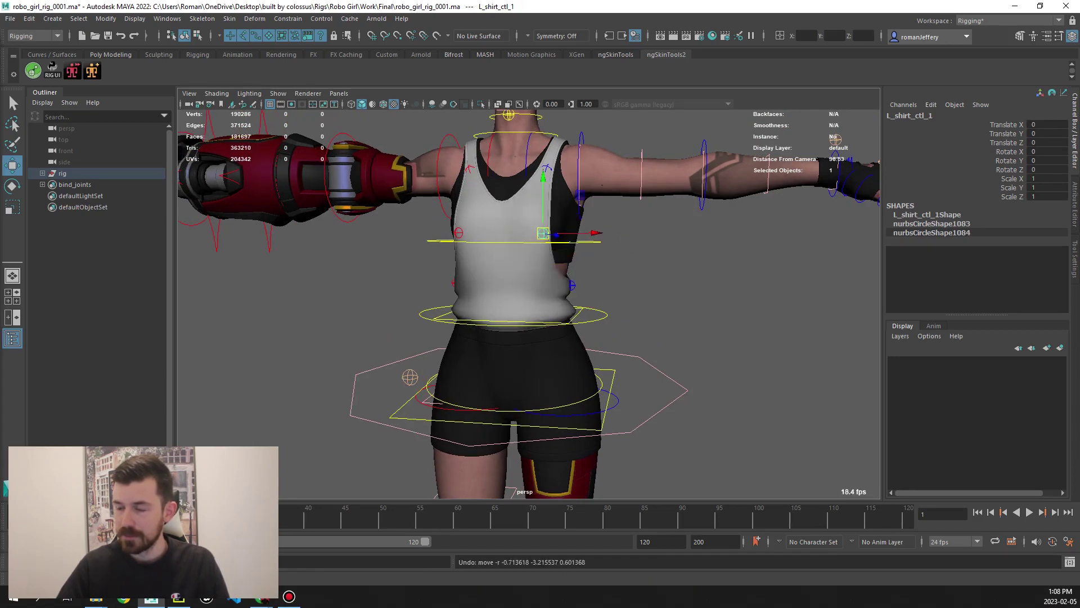
key(ctrl+z)
key(ctrl+z)
key(ctrl+z)
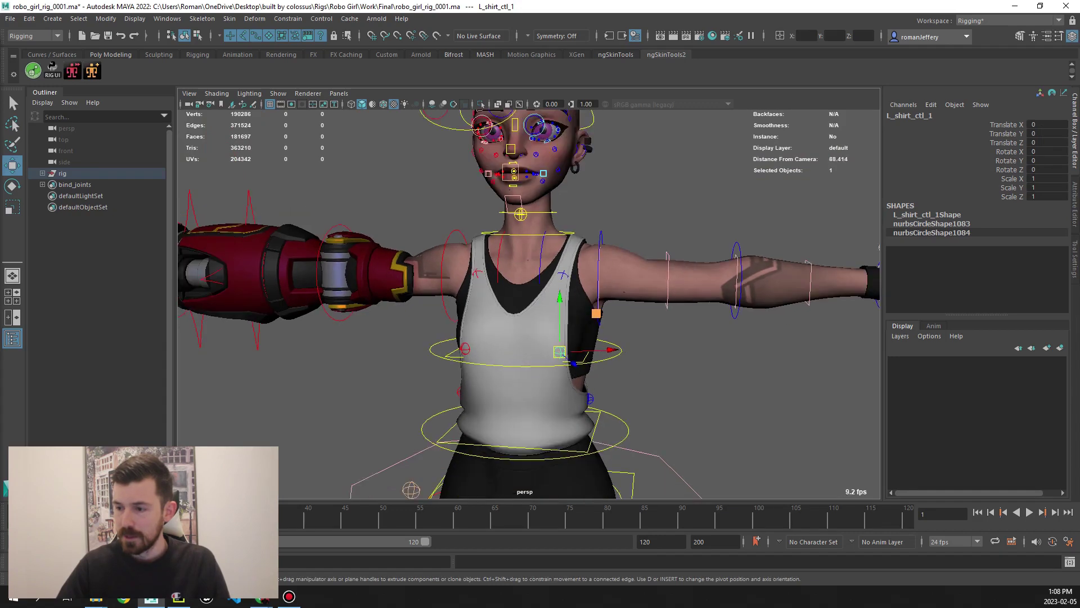
key(ctrl+z)
key(ctrl+z)
key(ctrl+z)
key(ctrl+z)
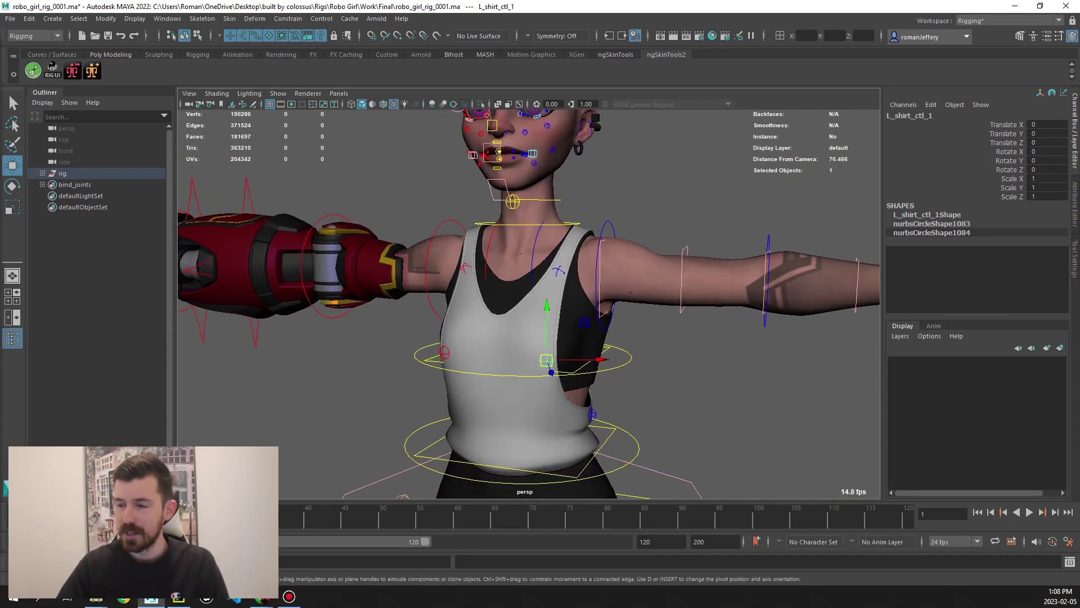
Raise the left shoulder by rotating its control to about 36.4 in Rotate Z, and undo the rotation
key(ctrl+z)
key(ctrl+z)
key(ctrl+z)
key(ctrl+z)
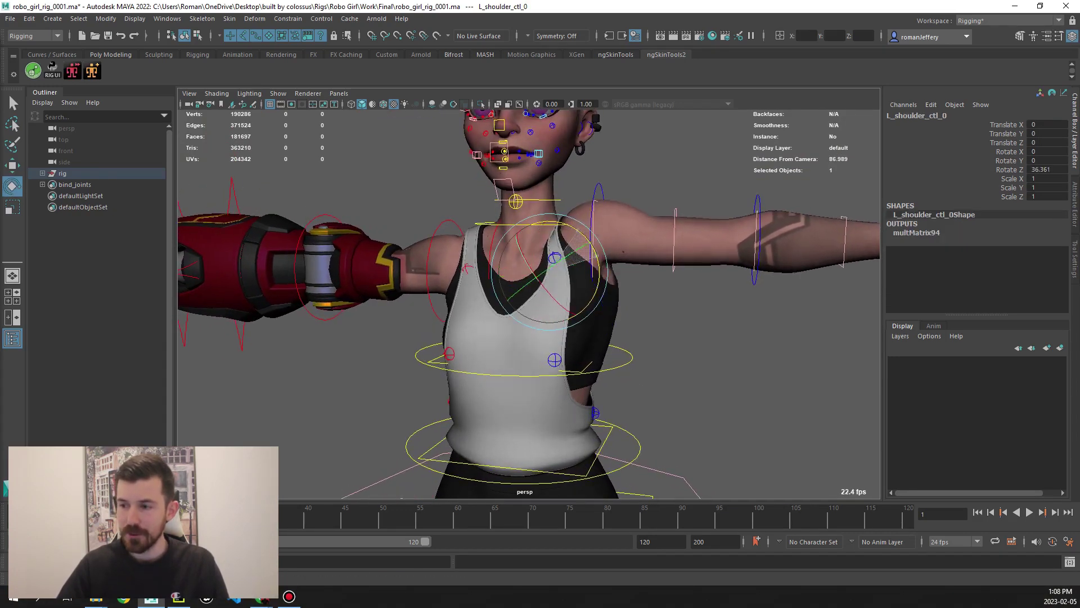
key(ctrl+z)
key(ctrl+z)
key(ctrl+z)
key(ctrl+z)
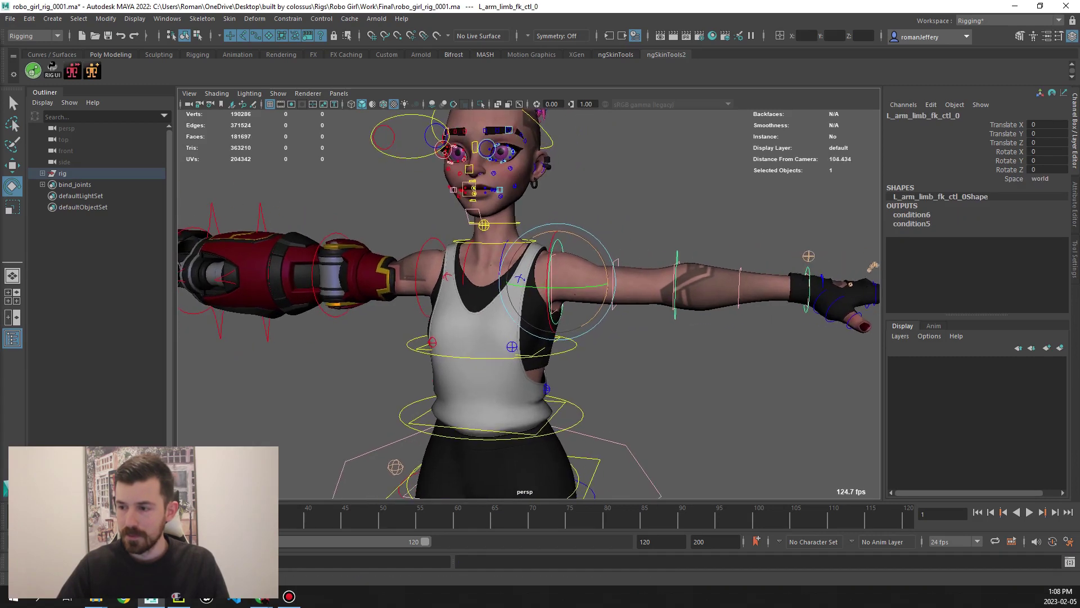
Rotate the left upper arm's FK control down to about -53.6 in Rotate Z with the available Space settings, and undo it
key(shift+z)
key(ctrl+z)
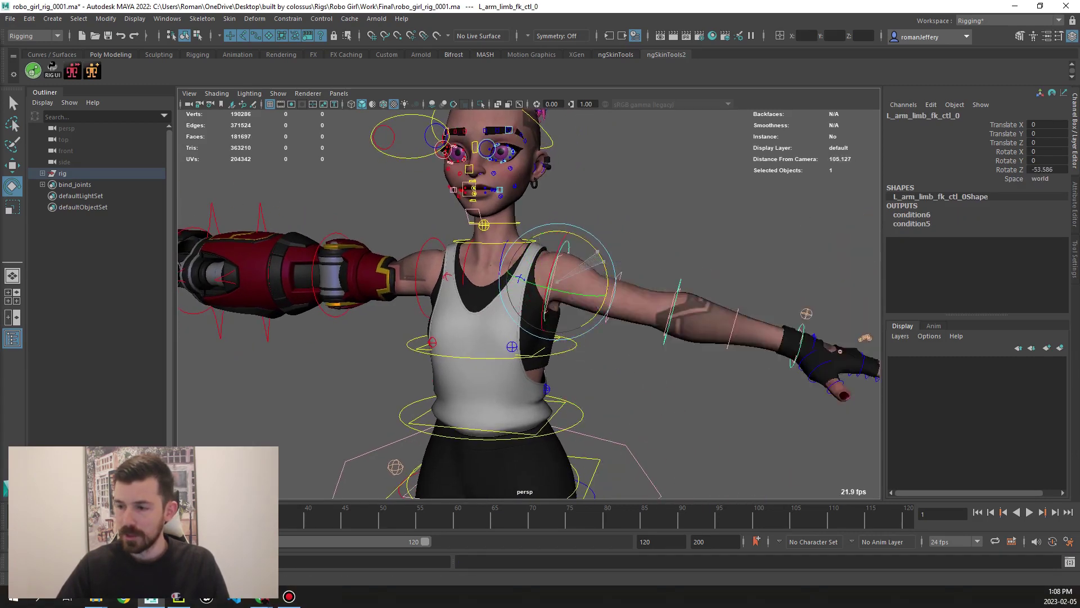
key(shift+z)
key(ctrl+z)
key(shift+z)
key(ctrl+z)
scroll(529, 304, up, 3)
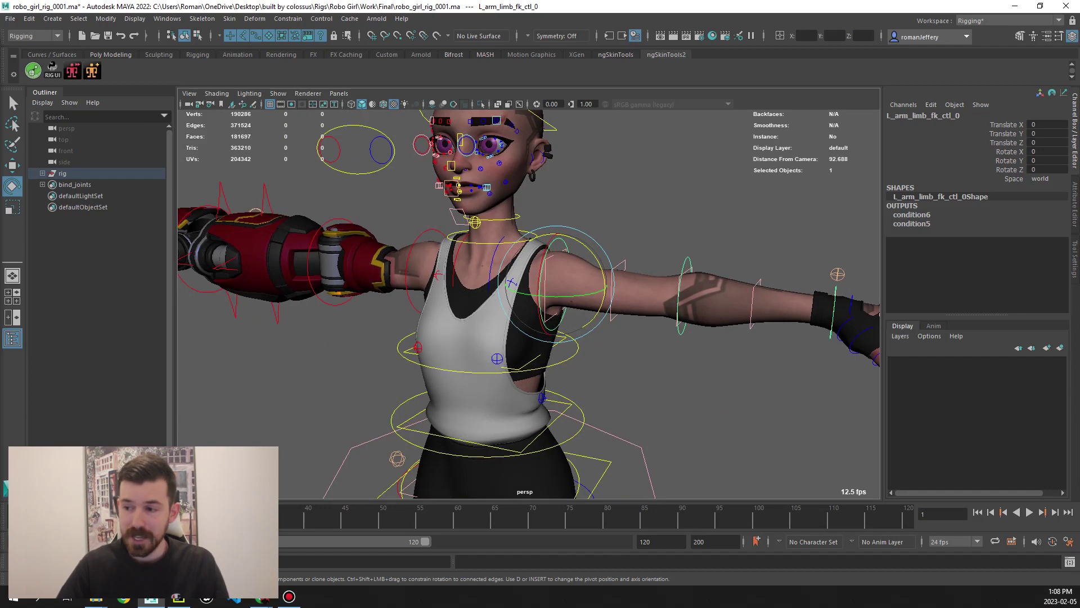
Try moving the left arm's upper arm, elbow and forearm bendy IK controls, undoing each move
click(618, 275)
key(w)
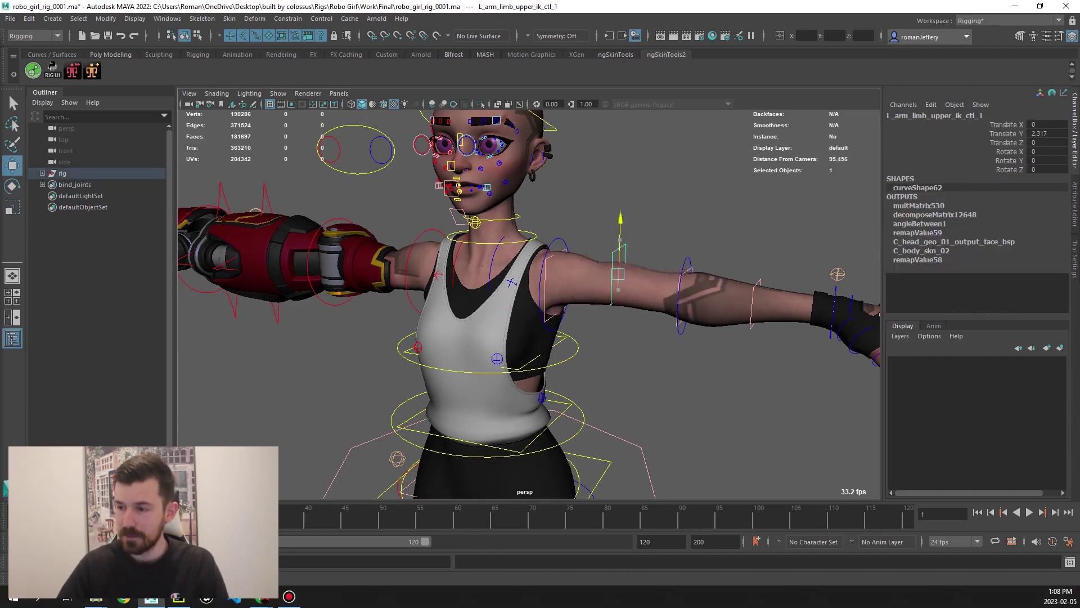
click(685, 296)
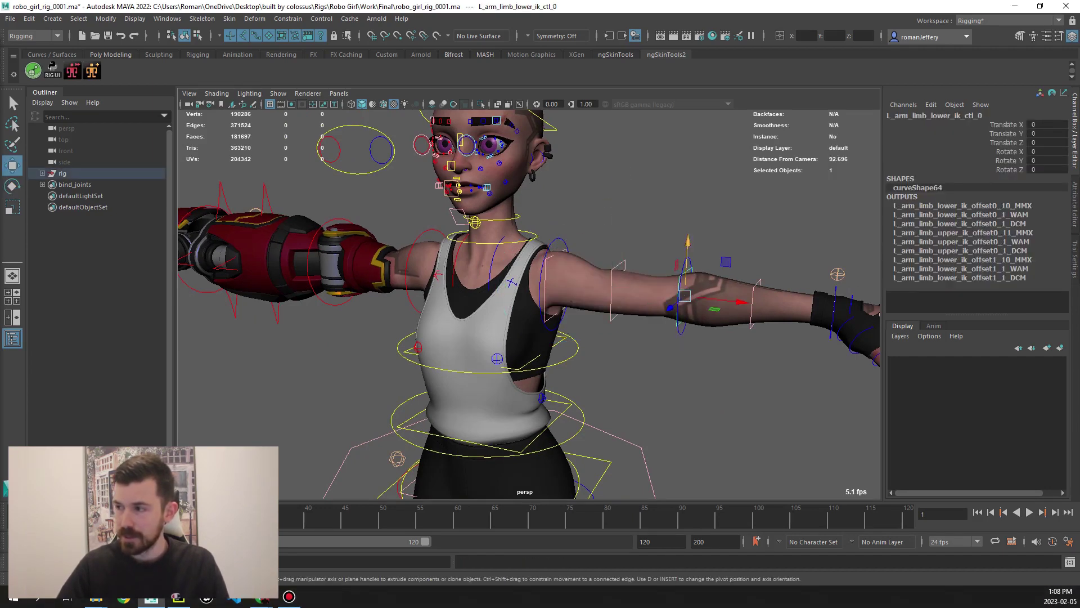
key(ctrl+z)
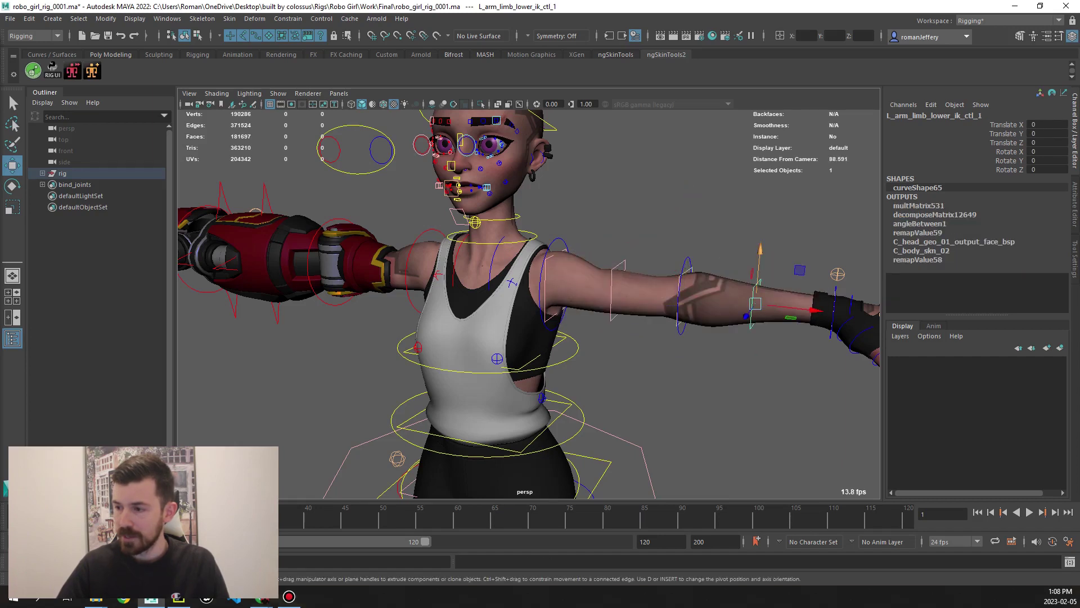
click(754, 298)
alt+middle_drag(754, 298, 680, 298)
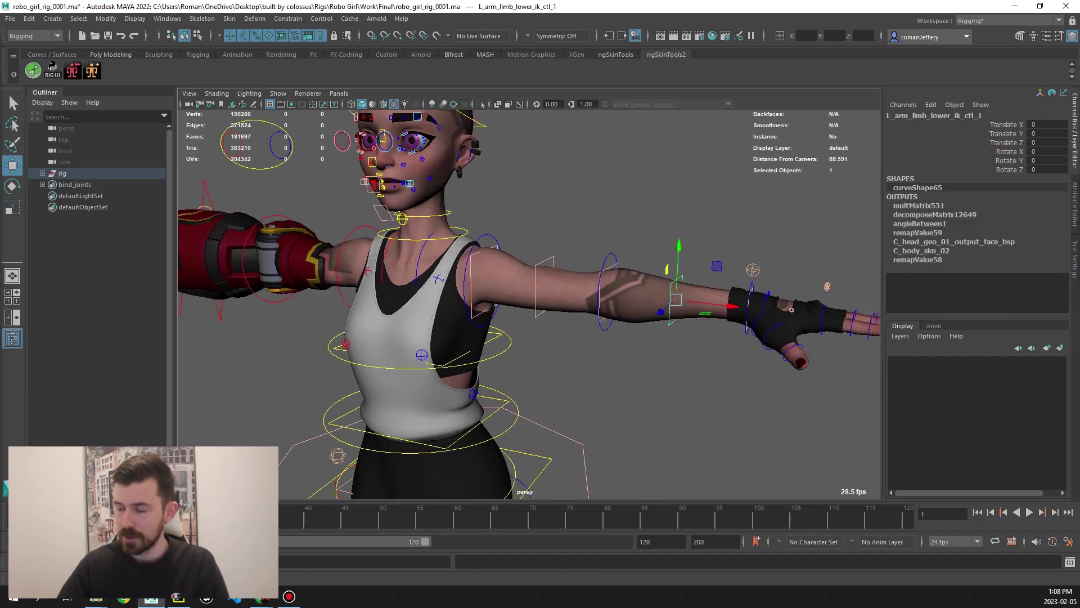
Try rotating the left wrist's FK control, and undo the rotation
alt+drag(681, 298, 585, 304)
click(647, 332)
key(e)
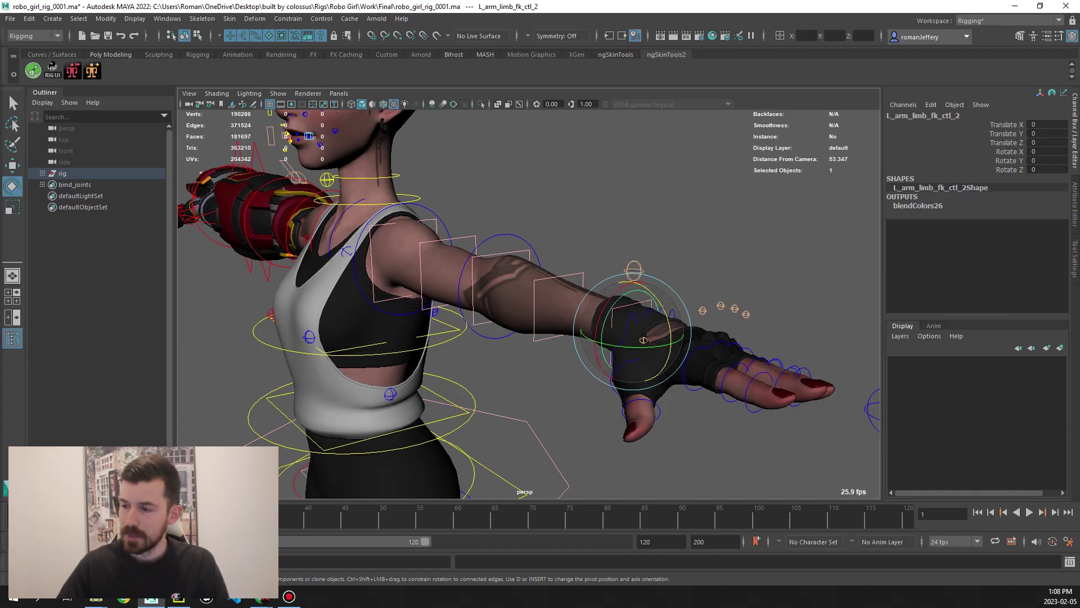
drag(647, 332, 613, 360)
key(ctrl+z)
Switch the left arm by setting Ik Fk to 1 on its settings control
click(648, 278)
alt+drag(647, 279, 619, 288)
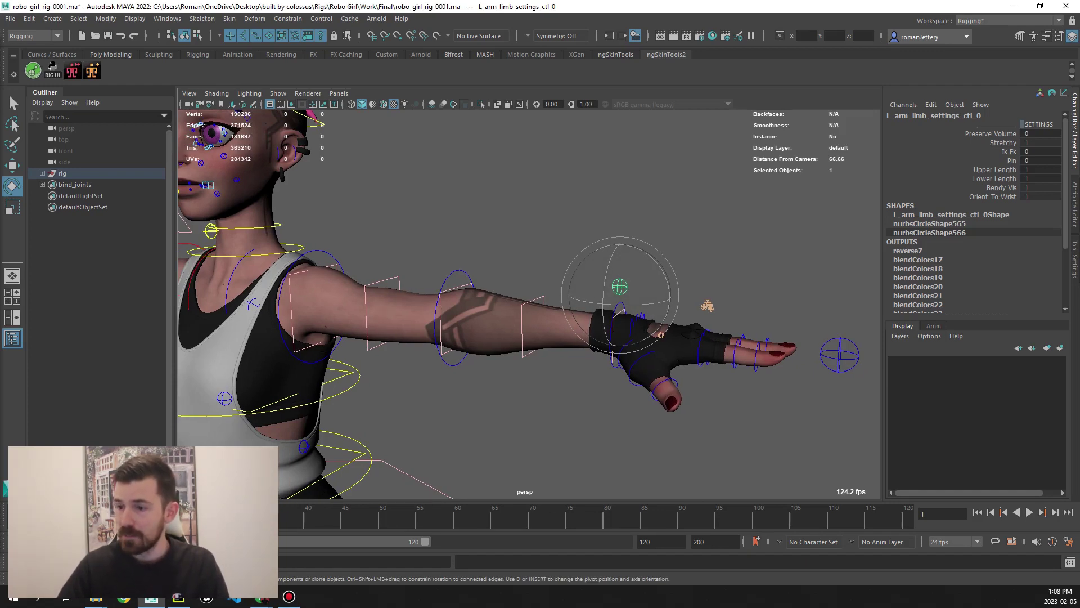
alt+drag(619, 288, 639, 271)
click(1001, 187)
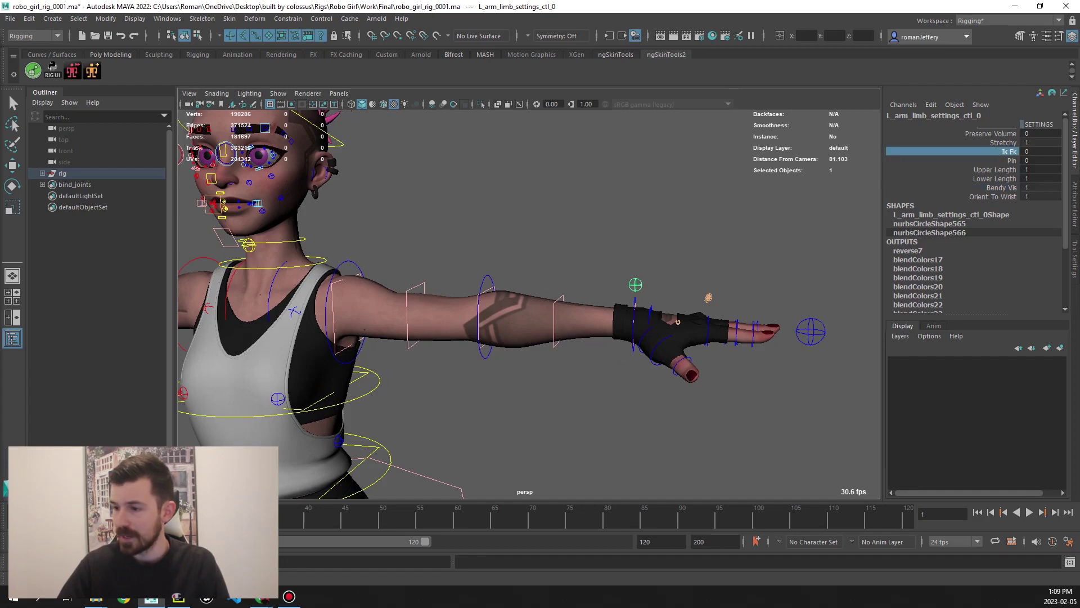
Raise the left arm's main IK control to Translate -2.518, 17.166, -3.314, and try rotating it, undoing the rotation
alt+drag(639, 270, 628, 276)
click(614, 337)
key(w)
drag(614, 337, 608, 180)
alt+drag(607, 180, 664, 225)
key(e)
key(ctrl+z)
key(q)
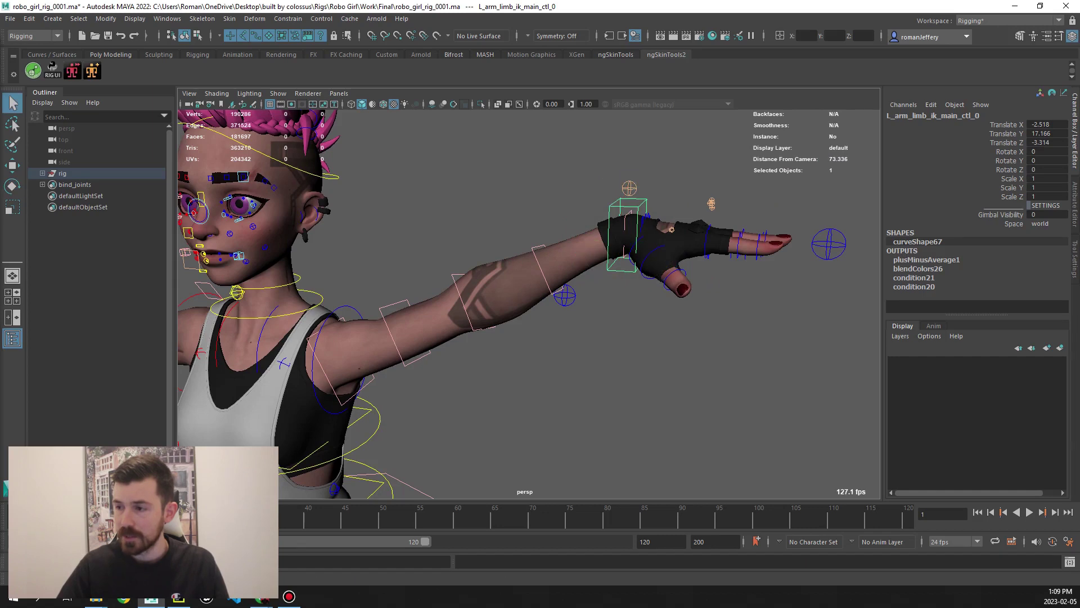
Set Orient To Wrist to 0 on the left arm's settings control and try moving the main IK control
click(630, 188)
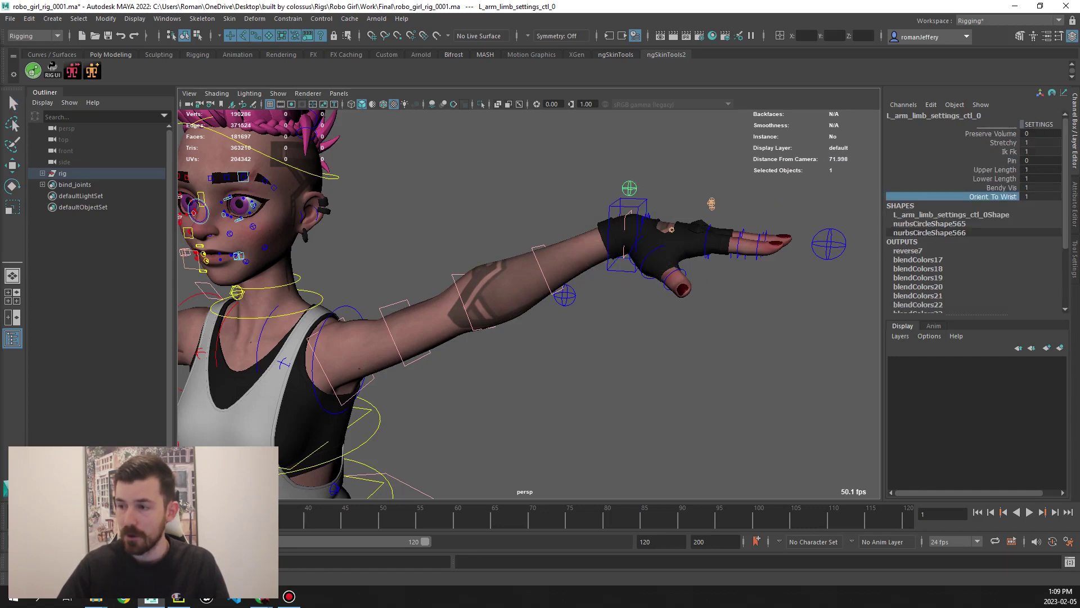
text(0)
key(Return)
click(626, 236)
key(w)
scroll(619, 253, down, 5)
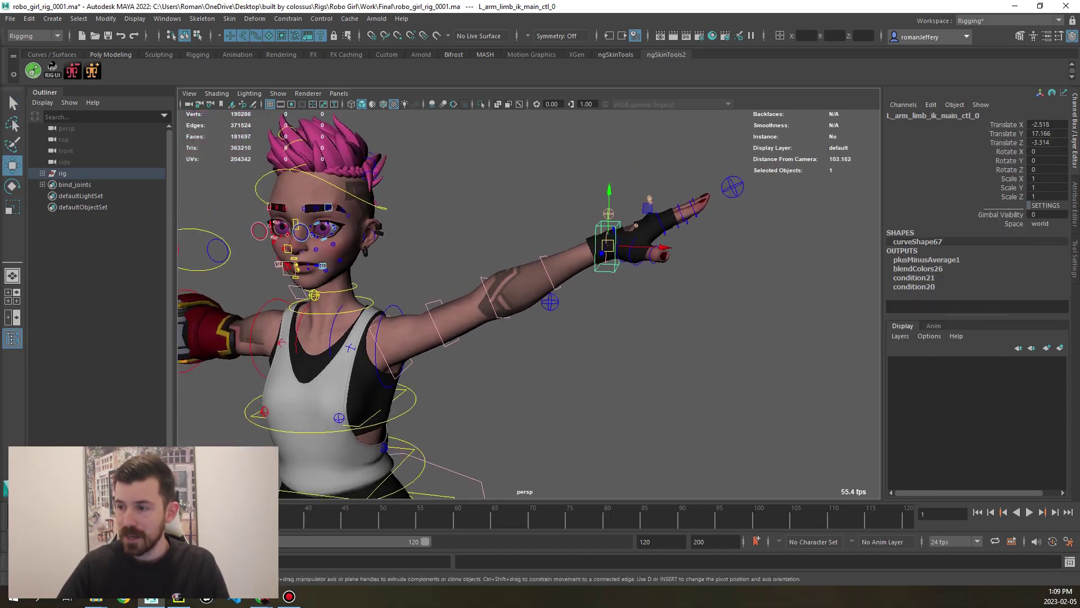
drag(619, 234, 597, 253)
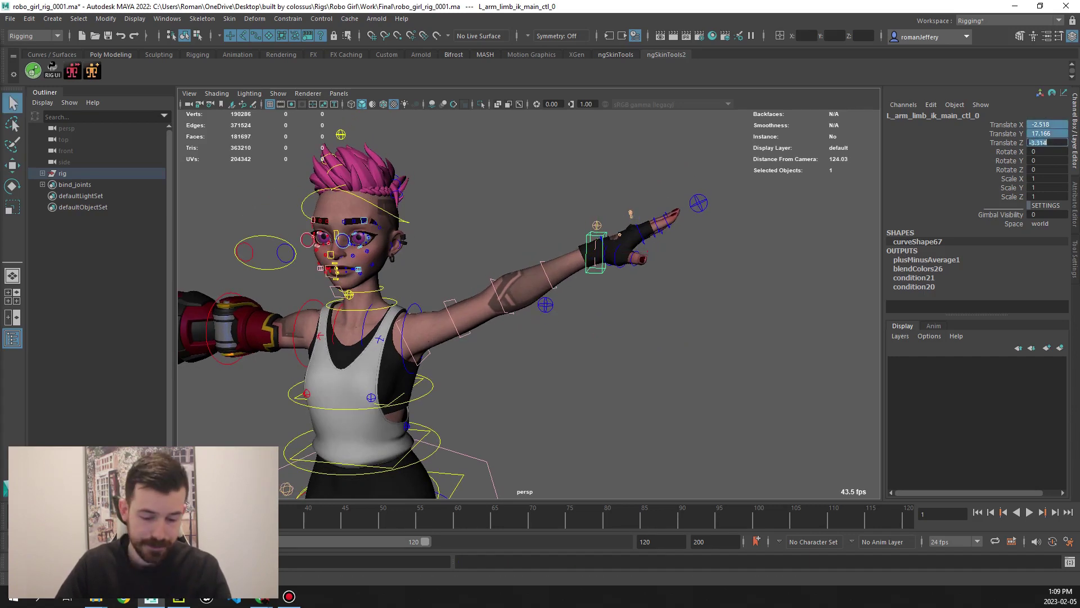
Reset the left arm's main IK control translation to 0 and set Orient To Wrist to 1
text(0)
key(Return)
click(608, 323)
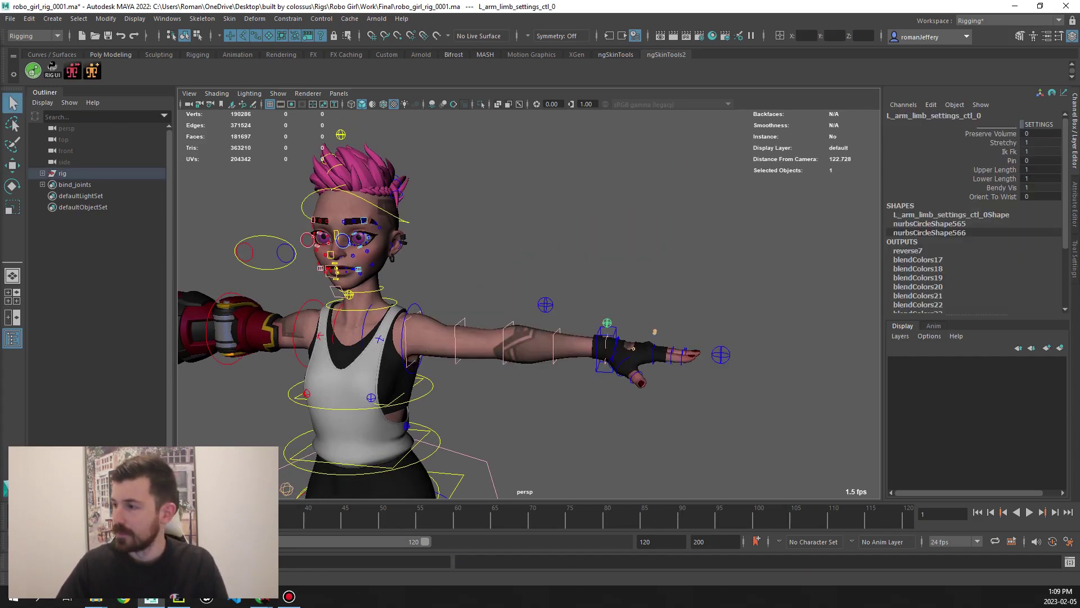
text(1)
key(Return)
Rotate the left index finger's base control about 27.4 in Z, undo it, and try the small control above the finger
scroll(529, 304, up, 6)
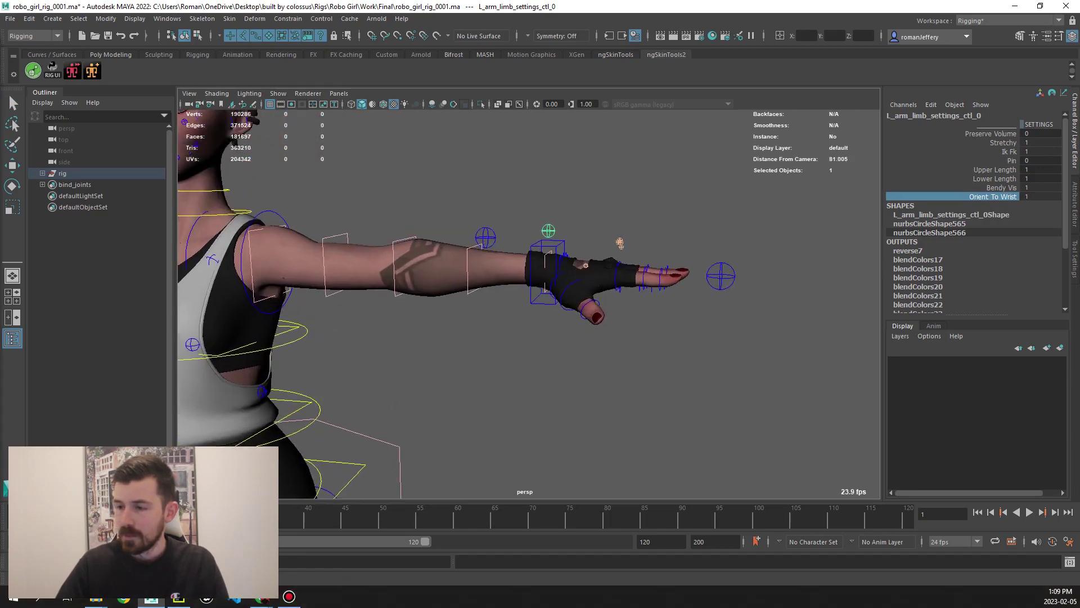
click(513, 338)
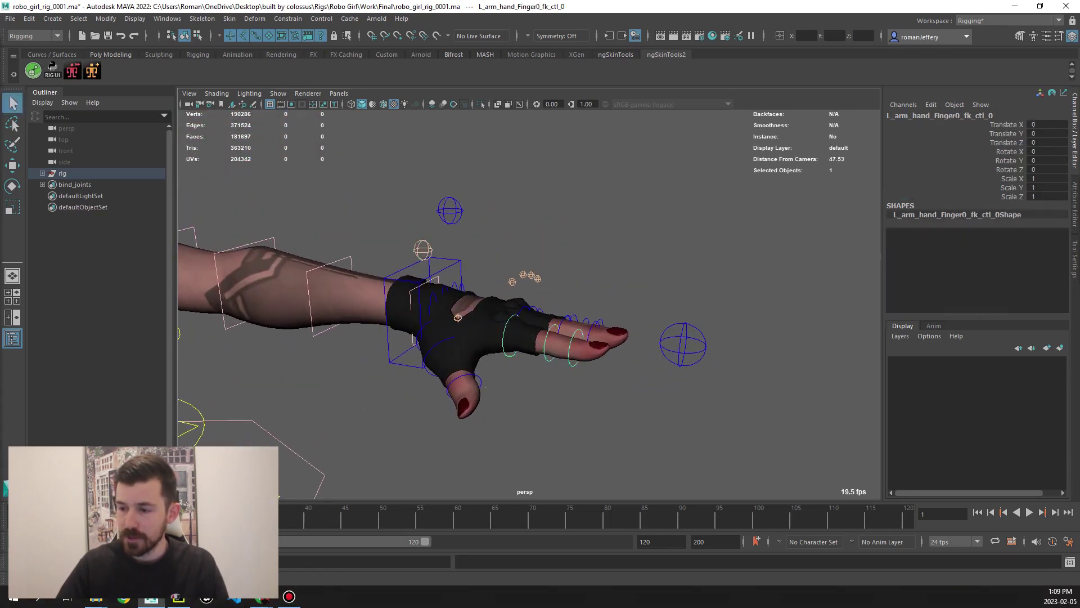
key(e)
drag(543, 315, 540, 366)
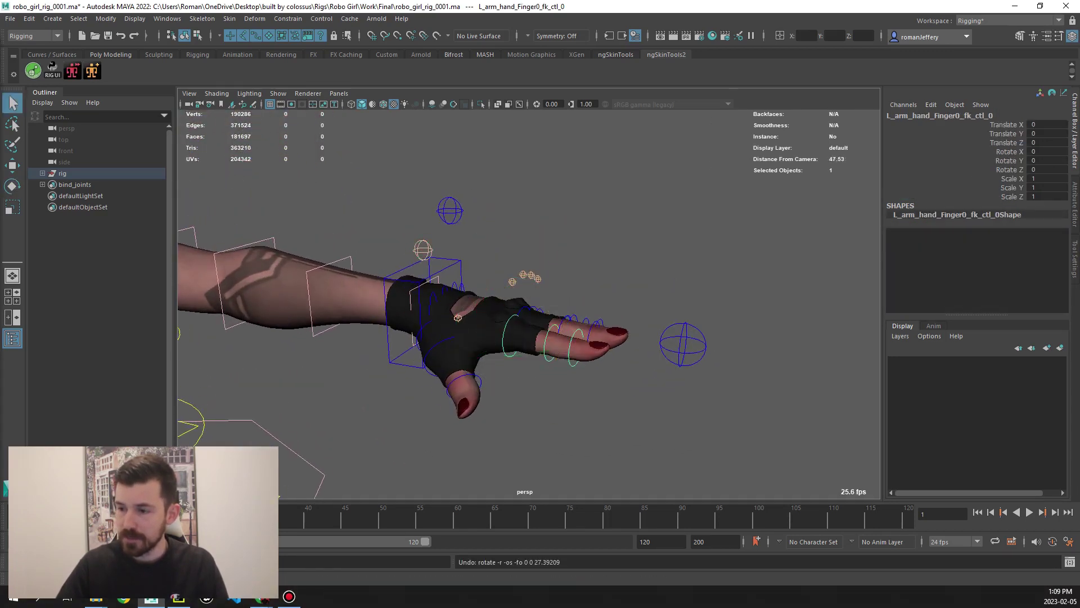
click(512, 282)
middle_drag(540, 304, 484, 304)
alt+right_drag(540, 304, 495, 310)
Test the left hand's master control by rotating it and scaling it to about 2.08 in Scale Z, undoing each change
click(478, 312)
key(e)
alt+drag(507, 315, 636, 322)
drag(590, 264, 597, 315)
key(ctrl+z)
drag(563, 258, 347, 349)
key(ctrl+z)
key(r)
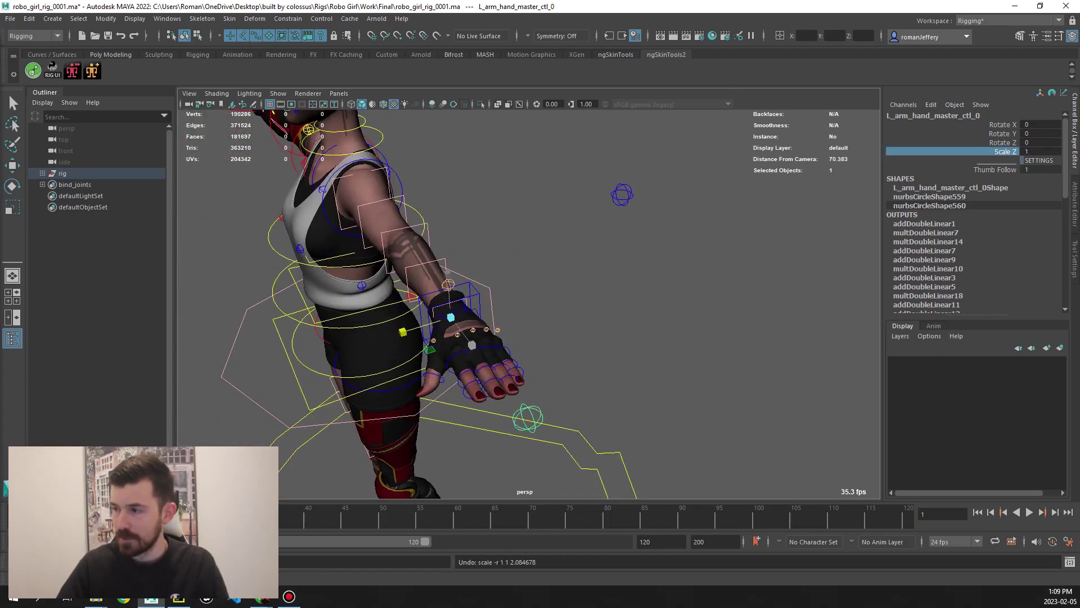
Set Cannon Reveal to 10 on the right arm's settings control
alt+drag(529, 315, 405, 315)
click(450, 237)
alt+drag(450, 237, 439, 247)
key(w)
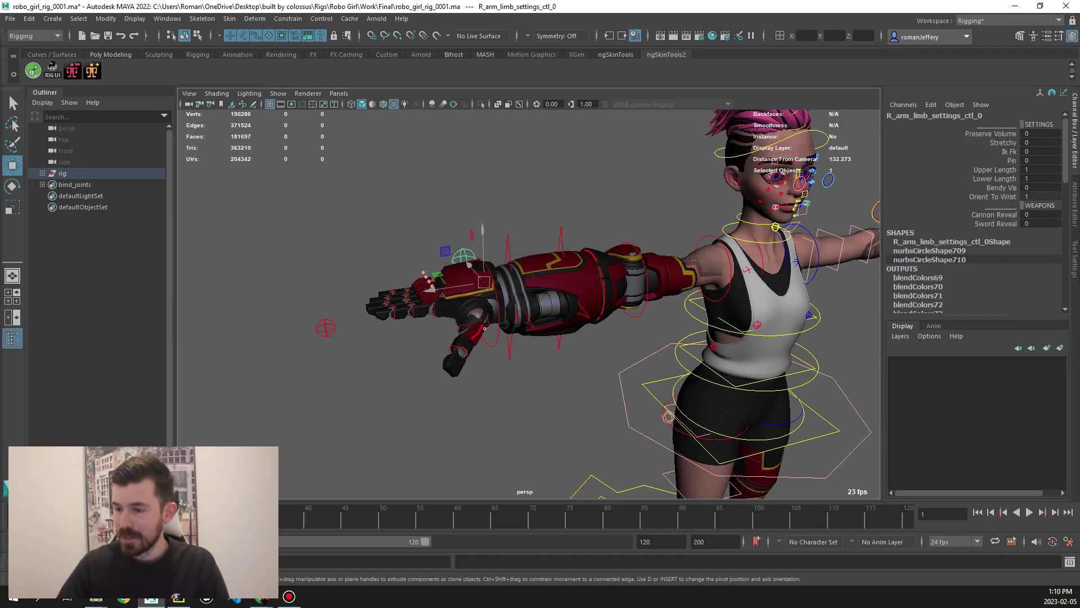
alt+drag(529, 304, 494, 313)
click(1041, 214)
text(10)
key(Return)
Try rotating the cannon's rear control about -63.4 in X and adjusting its base control, undoing these changes and the cannon reveal
click(645, 241)
key(w)
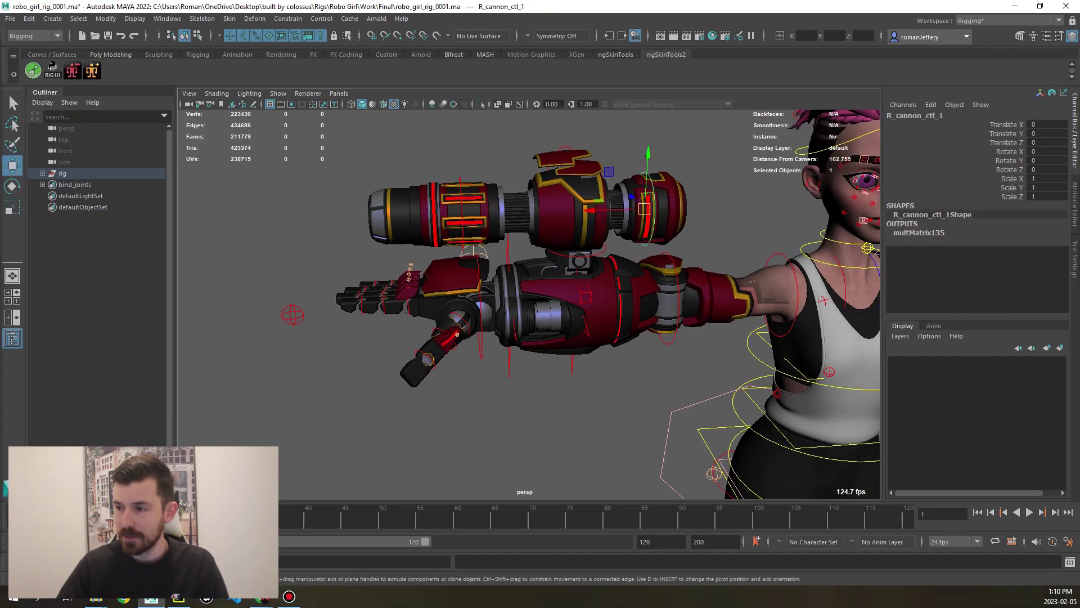
key(e)
drag(647, 207, 658, 195)
key(r)
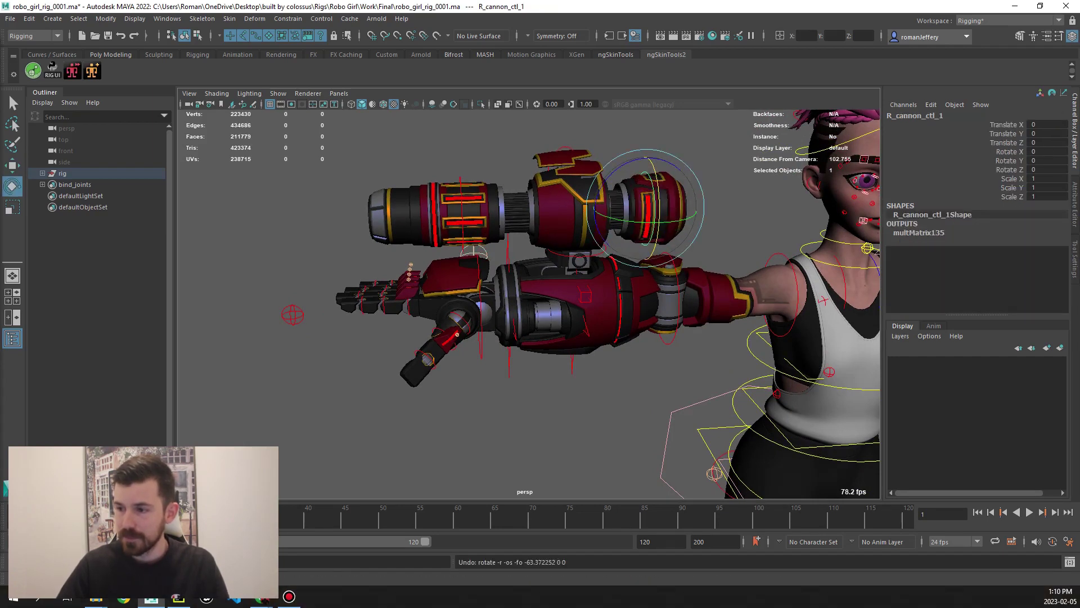
click(601, 251)
drag(576, 248, 619, 247)
key(ctrl+z)
scroll(529, 304, down, 3)
click(483, 262)
key(ctrl+z)
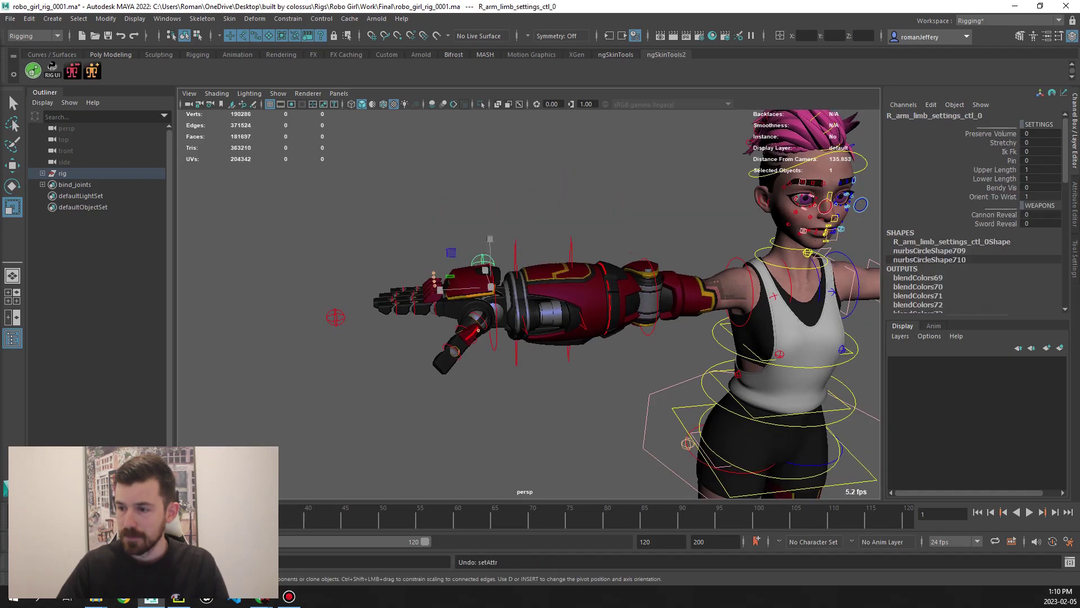
Set Sword Reveal to 10 on the right arm's settings control
click(996, 224)
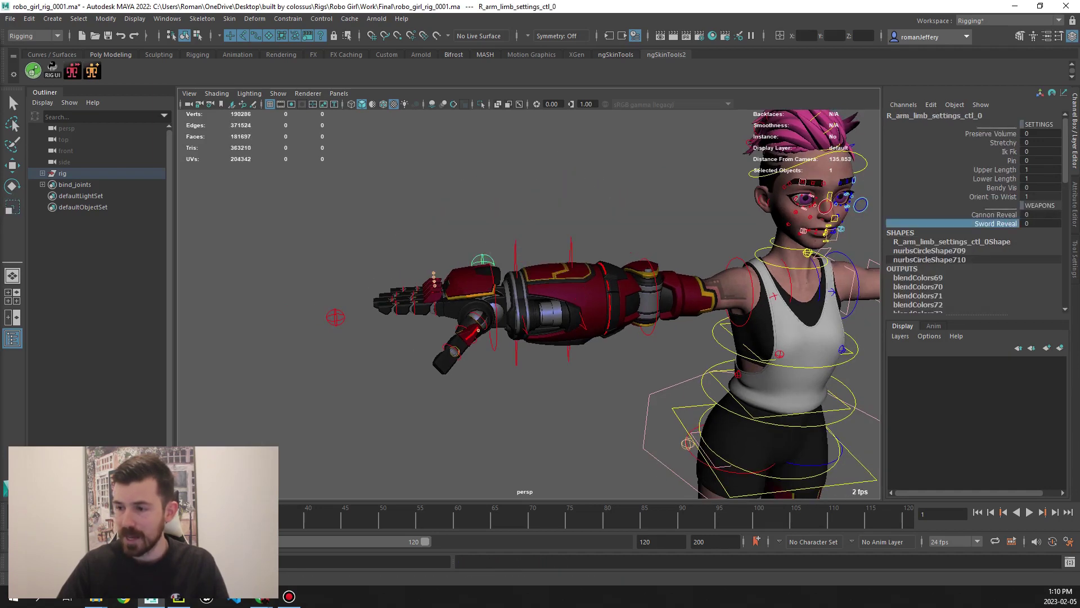
middle_drag(529, 304, 630, 304)
scroll(529, 304, down, 2)
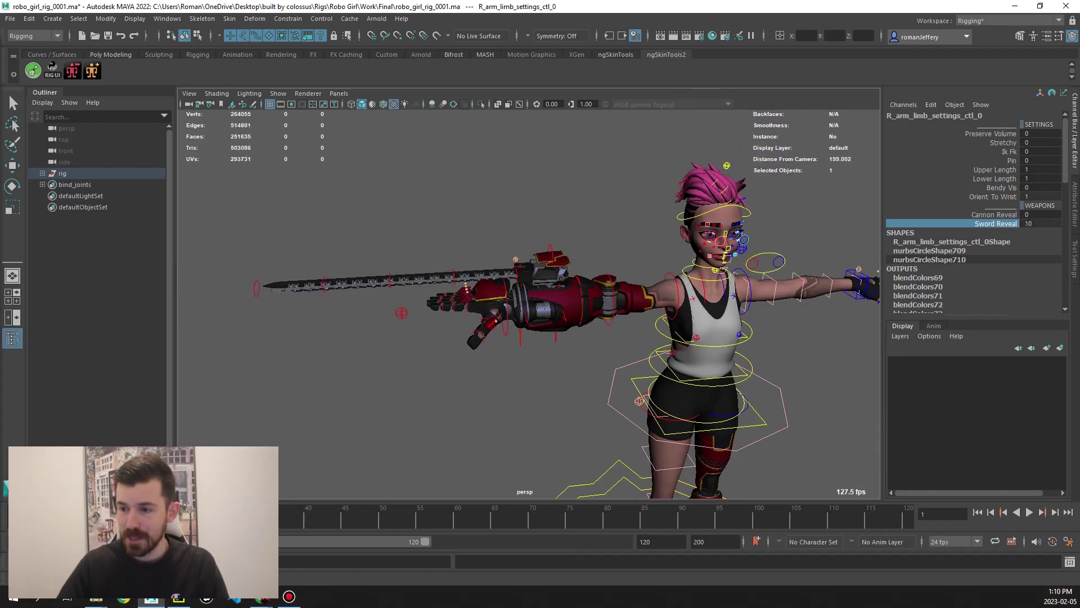
Rotate the sword's FK controls together by about -21.2 in Rotate Y, and undo the rotation and the sword reveal
click(454, 277)
key(r)
key(e)
key(q)
mouse_move(453, 275)
mouse_down()
mouse_move(445, 282)
mouse_move(452, 275)
mouse_up()
key(ctrl+z)
key(ctrl+z)
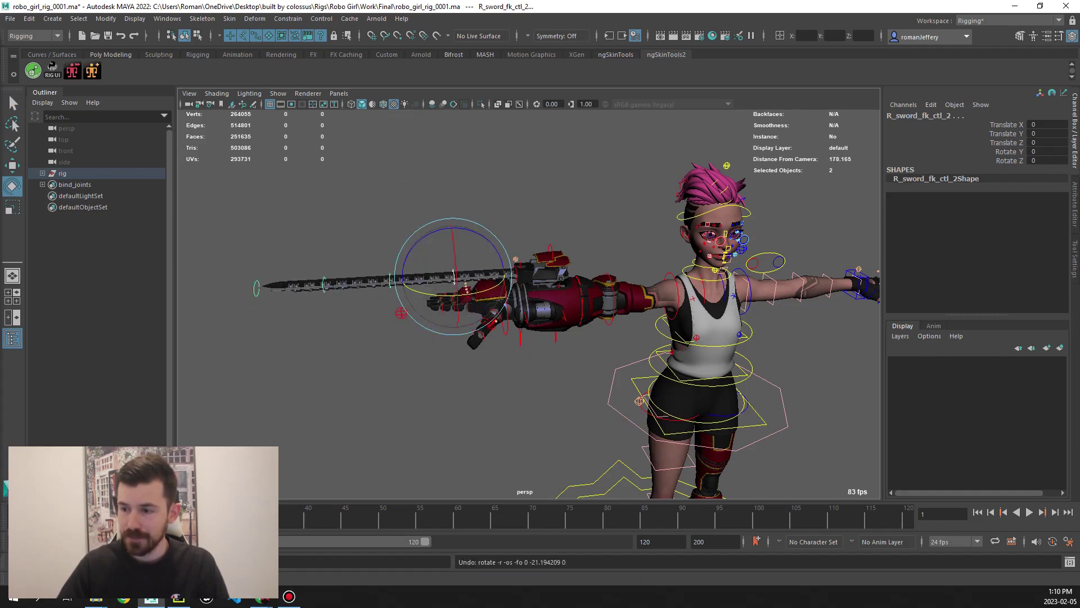
key(ctrl+z)
key(ctrl+z)
key(f)
scroll(529, 304, down, 3)
key(ctrl+z)
Try moving the right forearm's control outward away from the elbow, and undo the move
key(w)
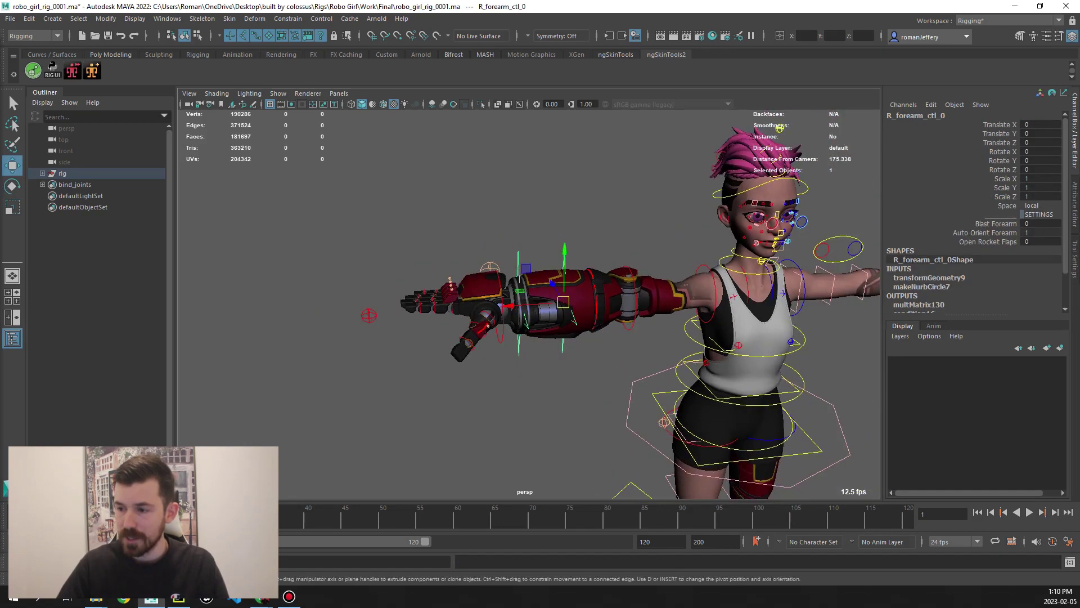
drag(503, 304, 262, 314)
key(ctrl+z)
scroll(528, 304, down, 2)
key(ctrl+z)
key(ctrl+z)
Set Blast Forearm to 32 on the right forearm control and move the forearm to Translate 0.468, 23.791, -9.883
middle_drag(529, 394, 647, 394)
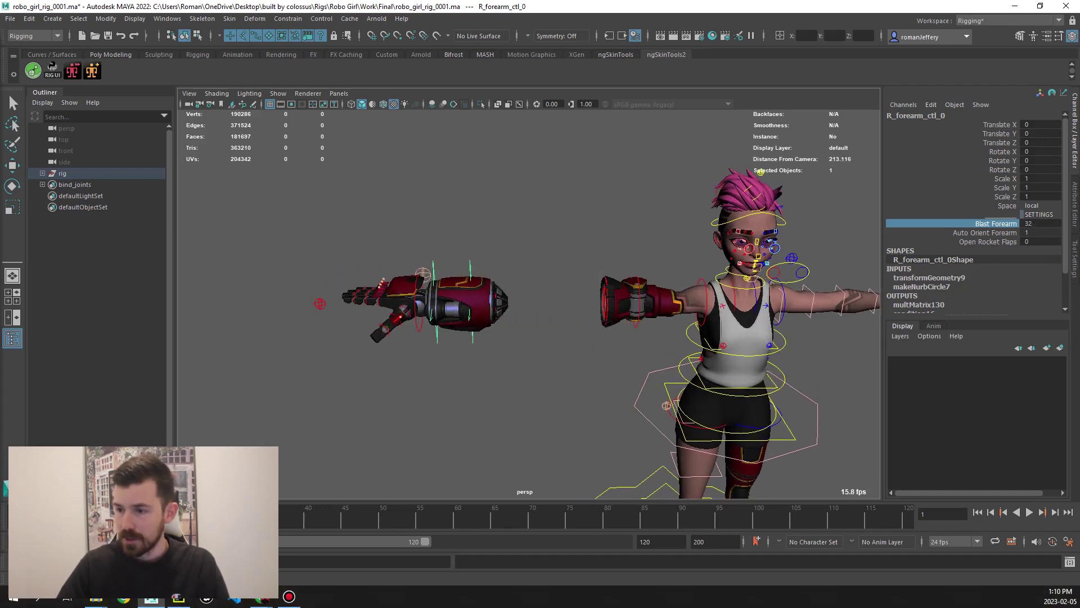
middle_drag(312, 293, 278, 168)
alt+drag(278, 169, 315, 203)
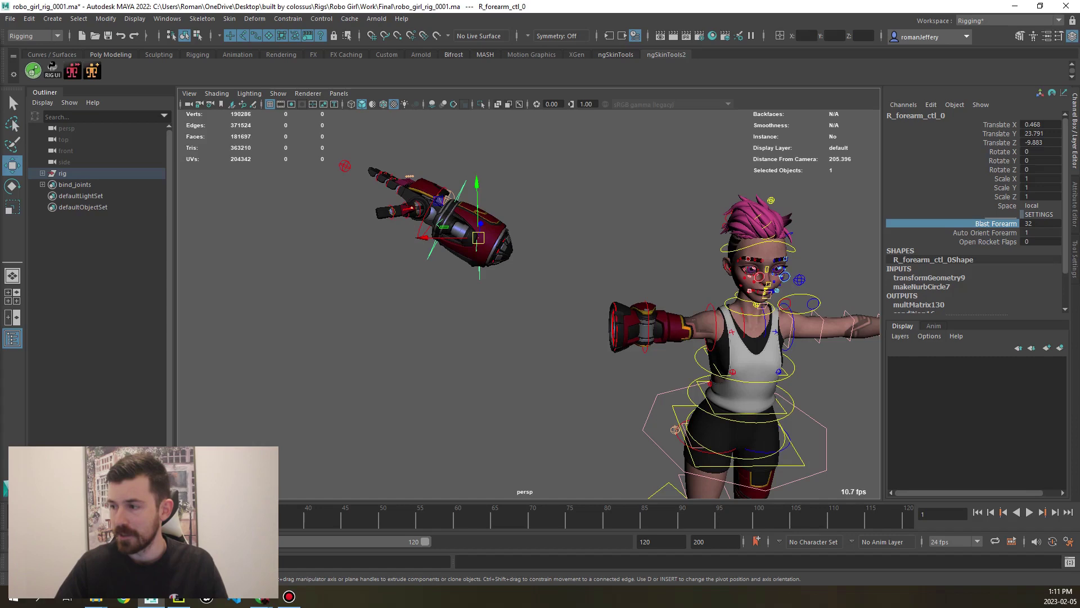
Set Auto Orient Forearm to 0, move the forearm to Translate -0.191, 26.303, -10.914, and undo both changes
click(985, 232)
text(0)
key(Return)
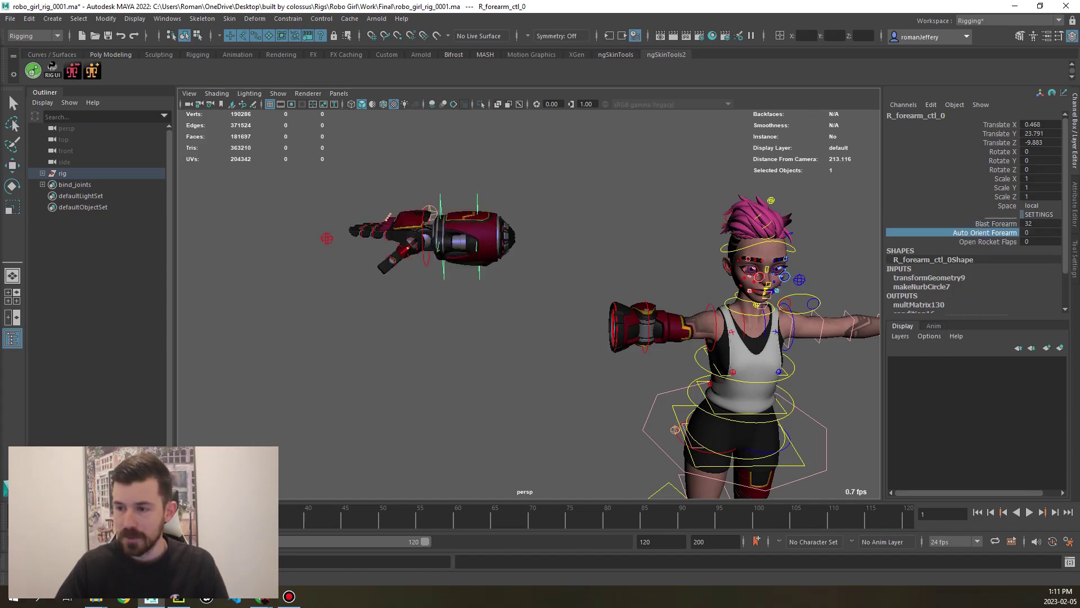
mouse_move(477, 237)
middle_down()
mouse_move(483, 175)
mouse_move(480, 228)
middle_up()
scroll(529, 293, up, 1)
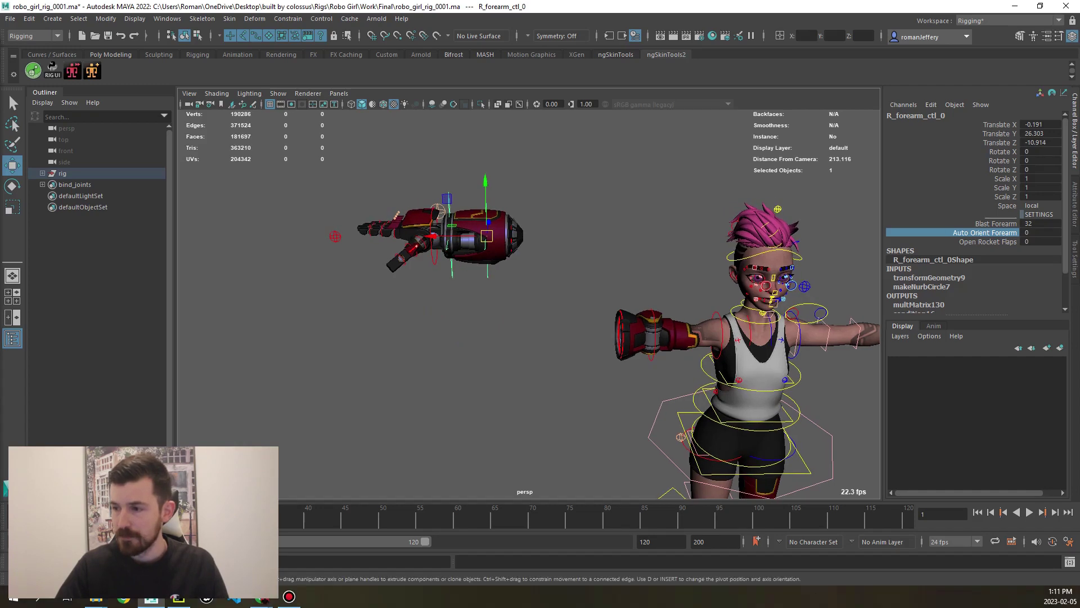
key(ctrl+z)
key(ctrl+z)
Try opening the detached forearm's rocket flaps with Open Rocket Flaps at about 3.1, and return the setting to 0
click(988, 242)
scroll(529, 293, up, 4)
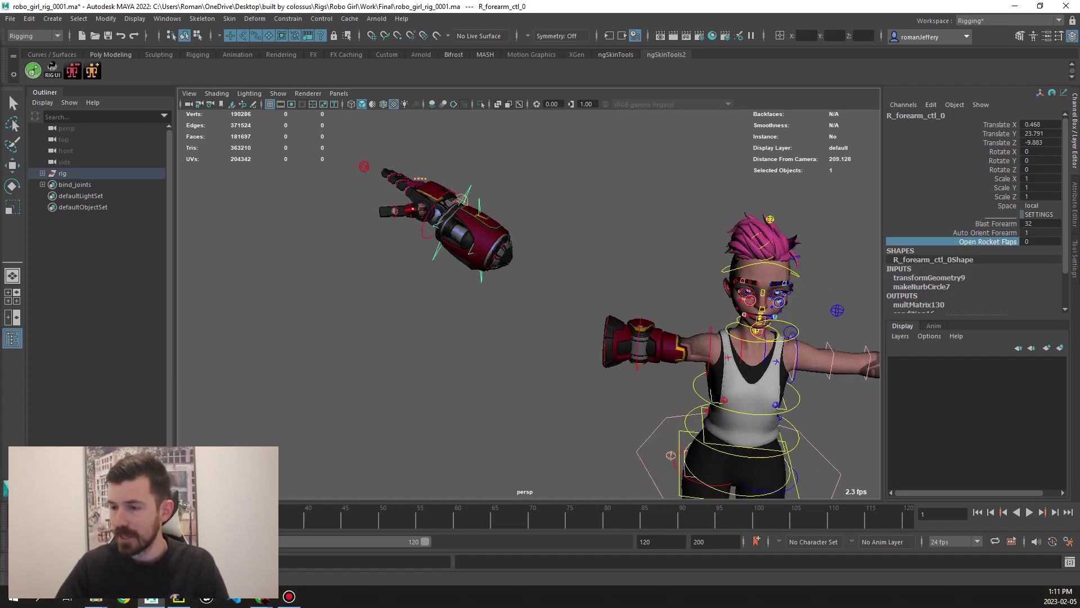
scroll(529, 292, up, 1)
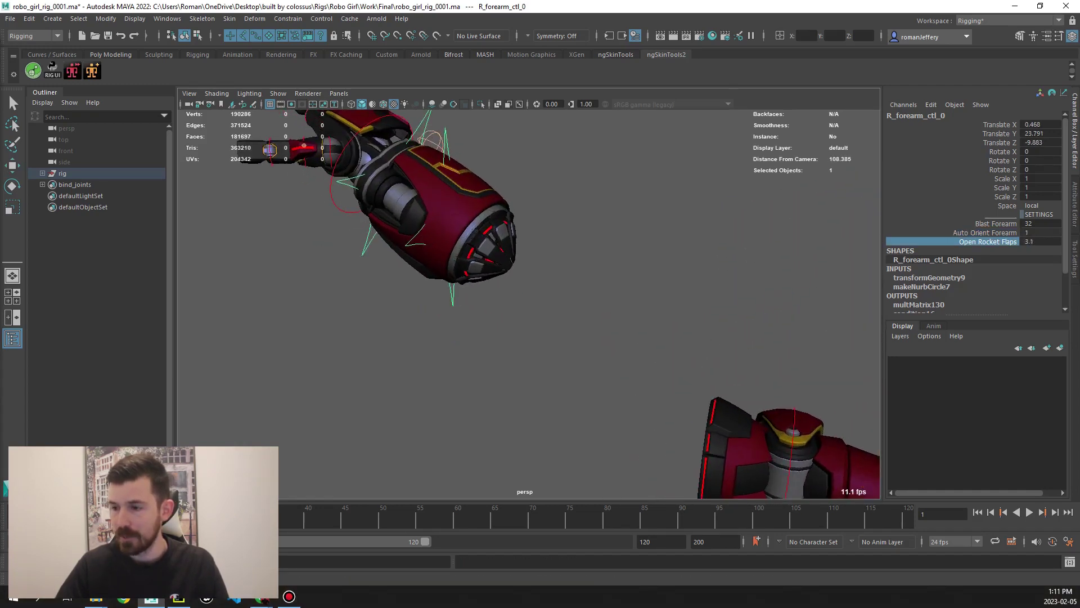
alt+drag(528, 292, 580, 256)
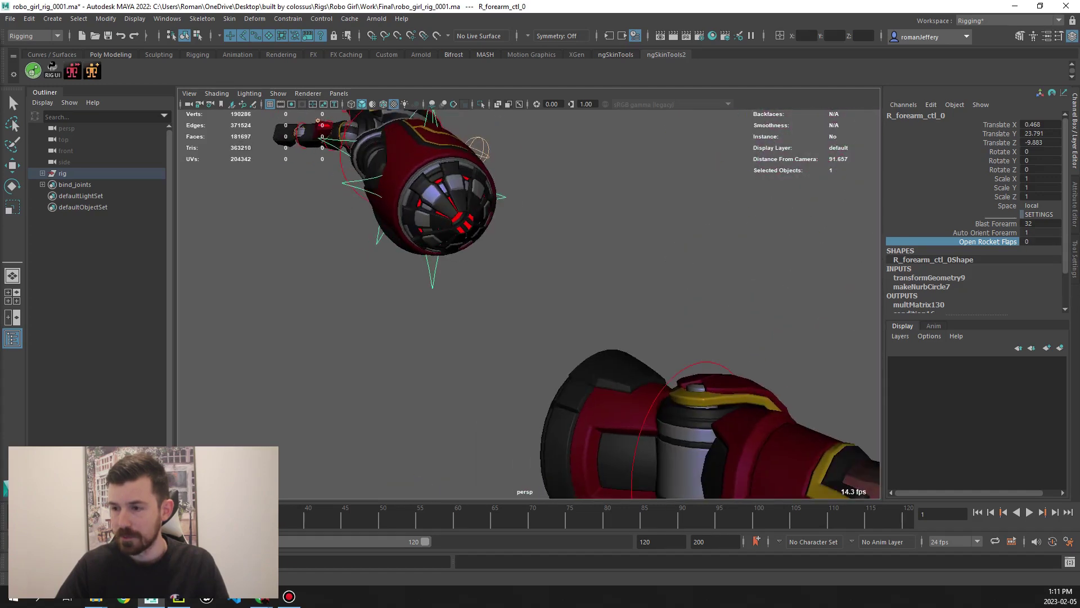
Undo the right forearm's move and its Blast Forearm setting
key(ctrl+z)
key(ctrl+z)
key(ctrl+z)
key(ctrl+z)
key(ctrl+z)
key(ctrl+z)
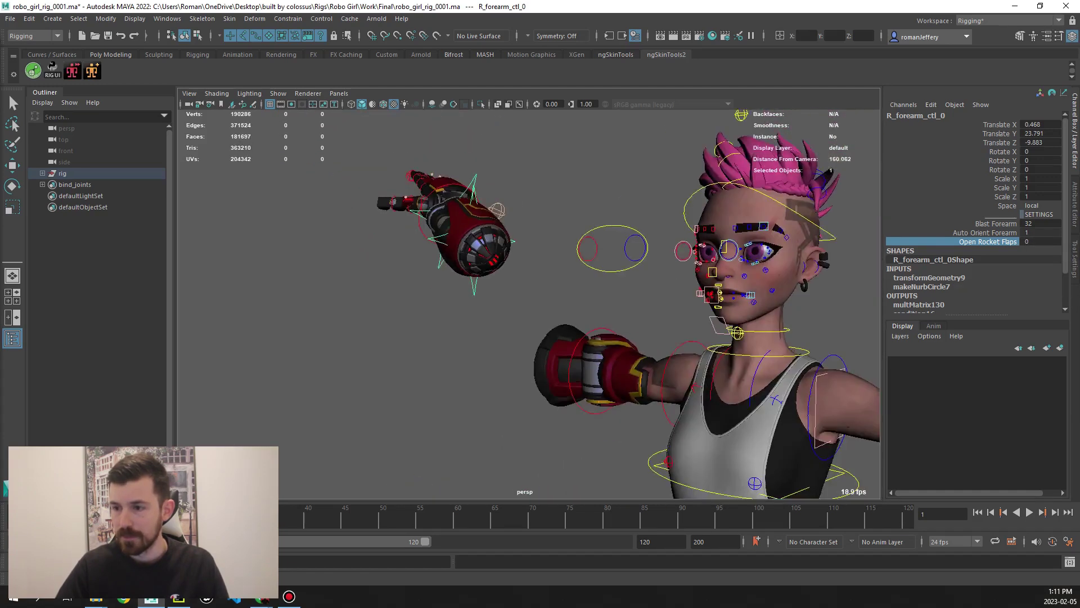
key(ctrl+z)
key(ctrl+z)
key(ctrl+z)
key(ctrl+z)
key(ctrl+z)
key(ctrl+z)
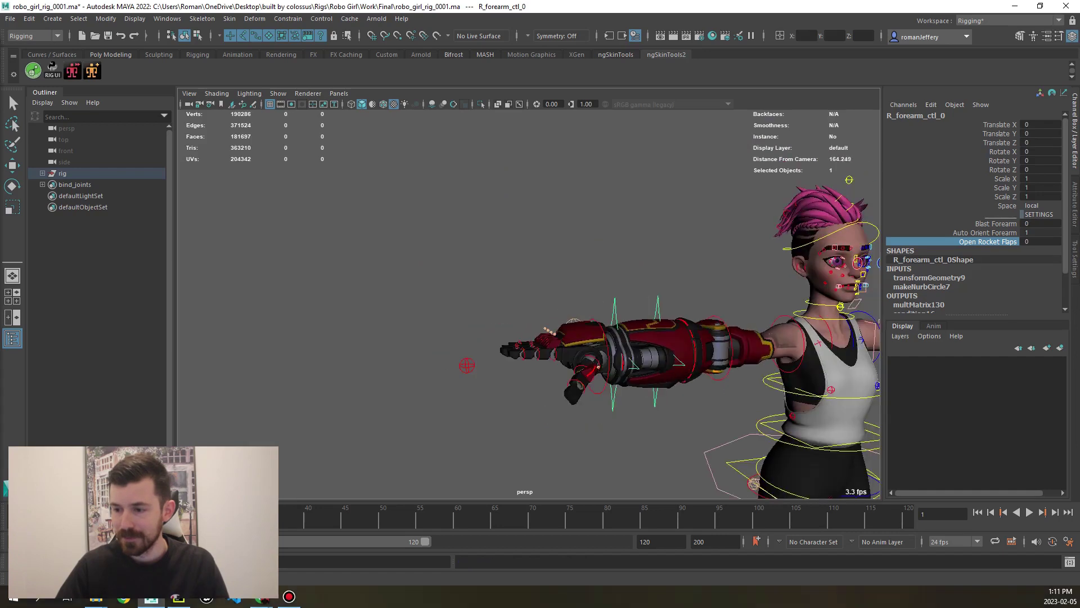
Try rotating the right hand's master control, undoing each change
key(ctrl+z)
key(ctrl+z)
key(ctrl+z)
key(ctrl+z)
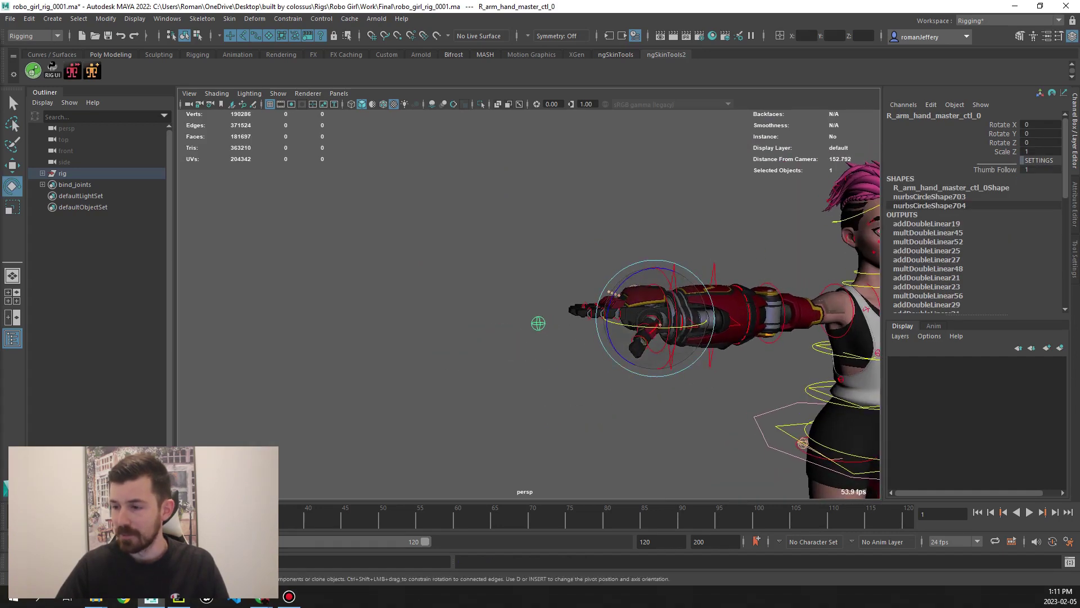
key(ctrl+z)
key(ctrl+z)
key(ctrl+z)
key(ctrl+z)
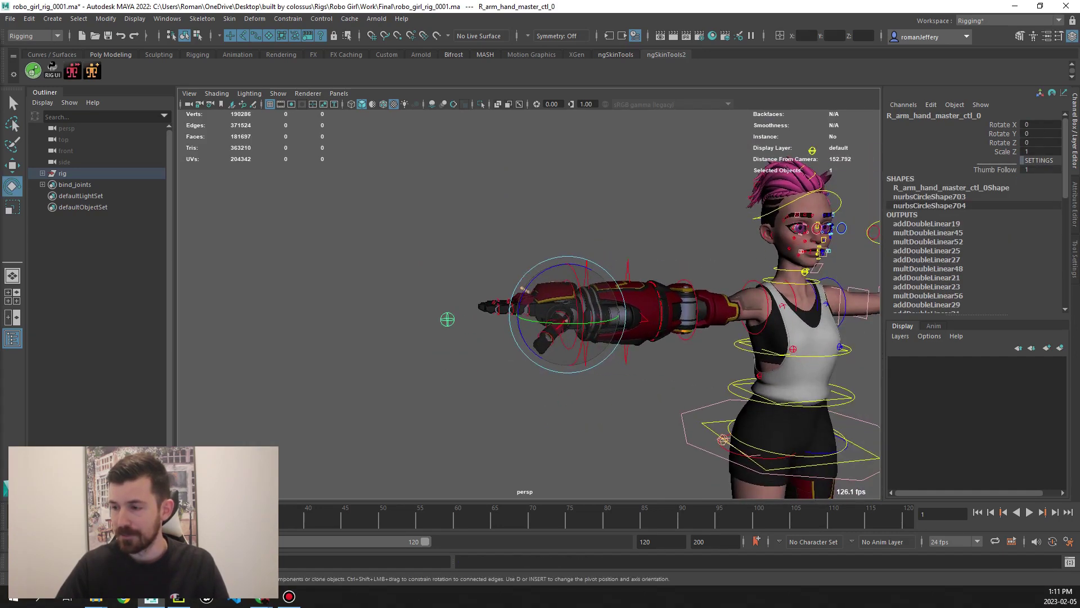
key(ctrl+z)
key(ctrl+z)
key(ctrl+z)
key(ctrl+z)
key(ctrl+z)
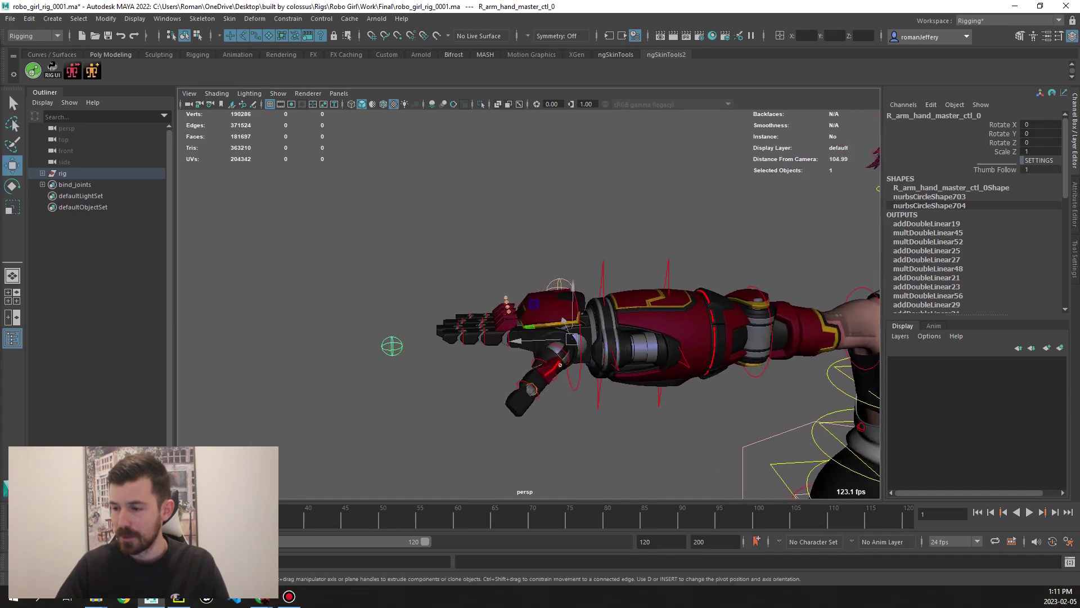
Extend the right wrist's extend control to about 25.9 in Translate X, and undo the move
key(ctrl+z)
key(ctrl+z)
key(ctrl+z)
key(ctrl+z)
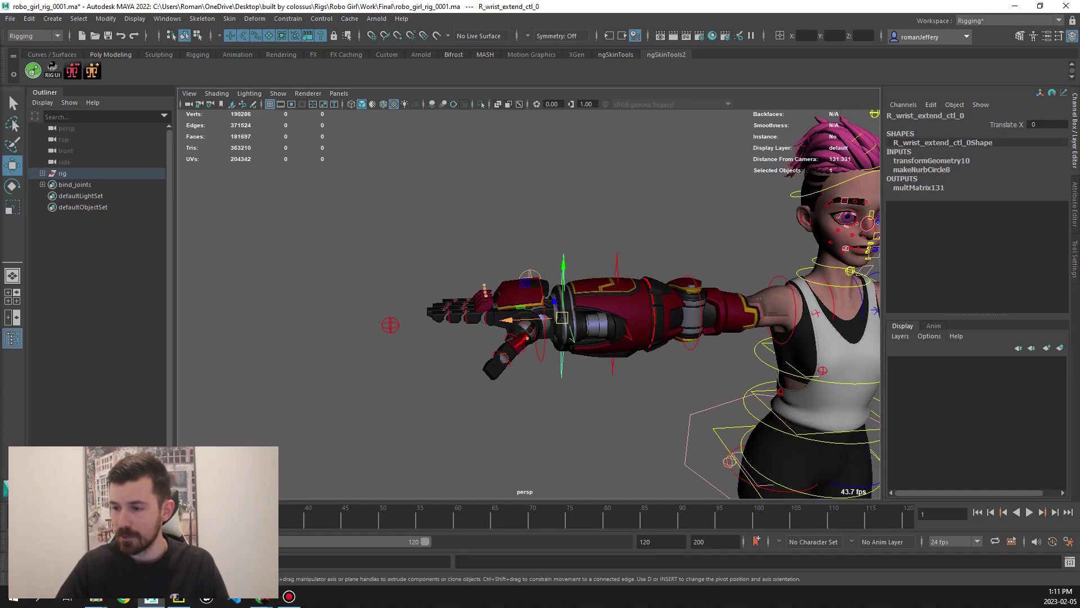
key(ctrl+z)
key(ctrl+z)
key(ctrl+z)
key(ctrl+z)
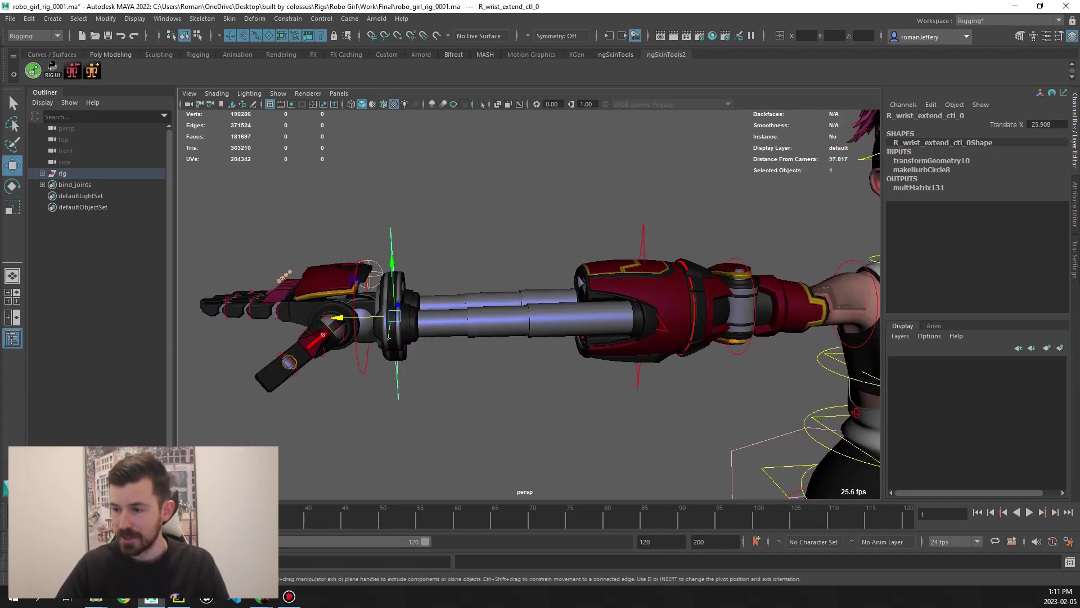
key(ctrl+z)
key(ctrl+z)
key(ctrl+z)
key(ctrl+z)
key(ctrl+z)
key(ctrl+z)
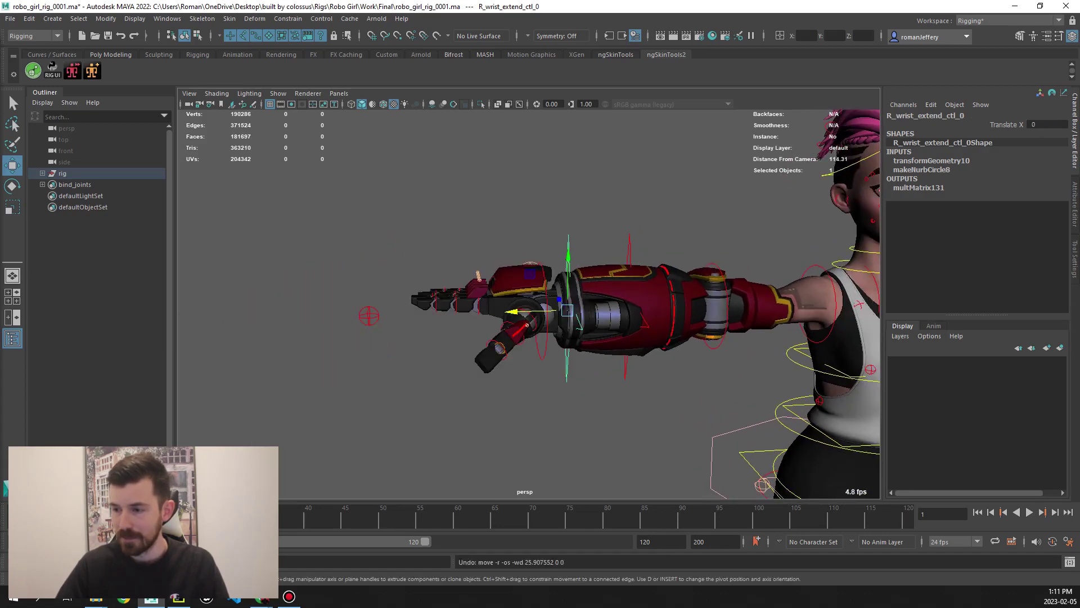
Try extending the right wrist's extend control to about 173.8 in Translate X, and undo the moves
key(ctrl+z)
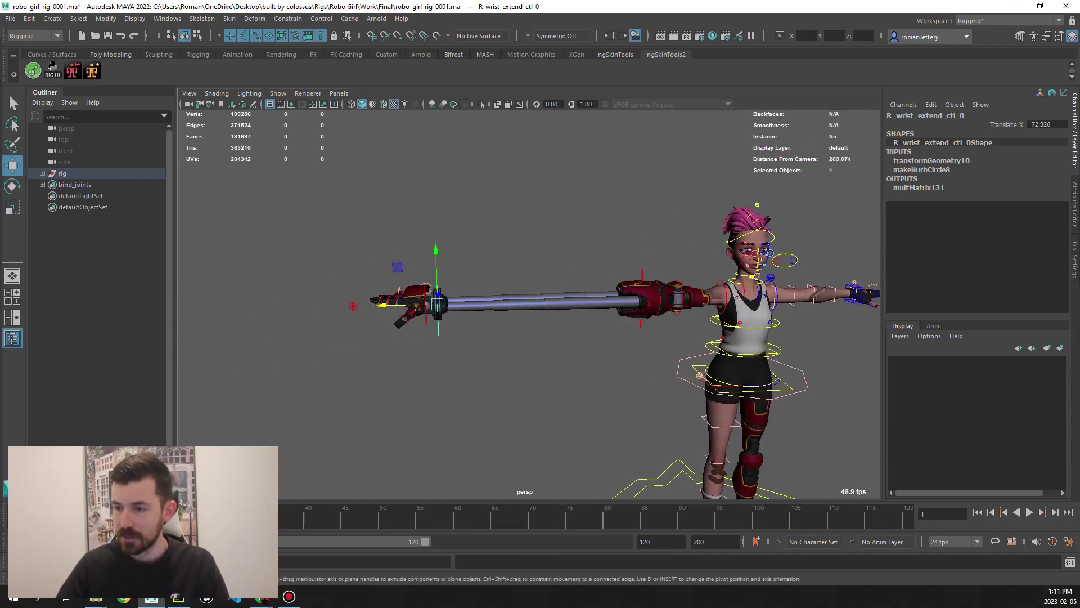
key(ctrl+z)
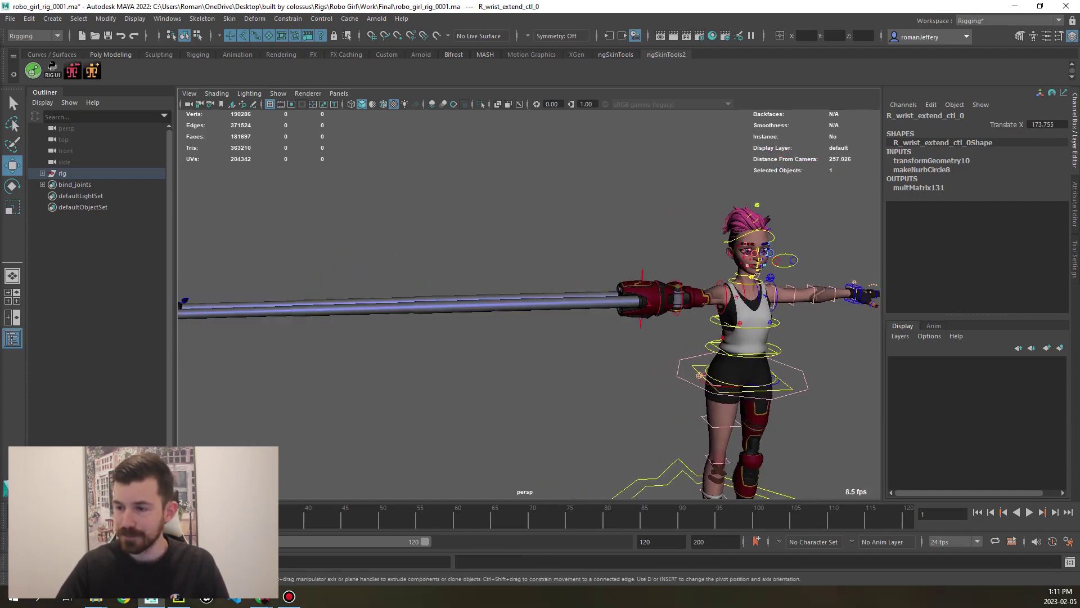
key(ctrl+z)
key(ctrl+z)
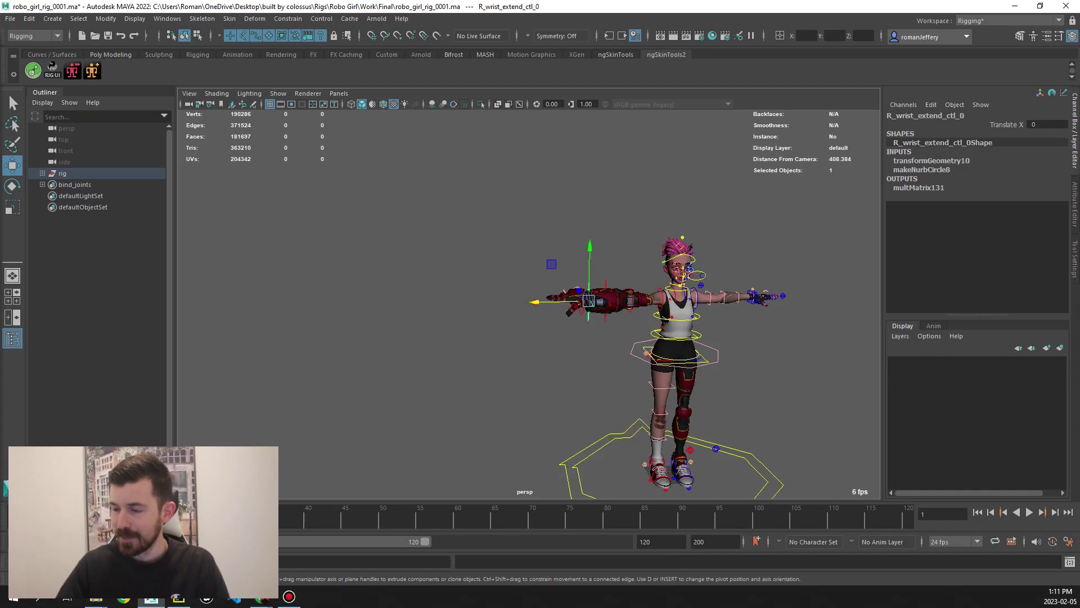
Try moving the eye aim control, undo the move, and show its Space options
key(ctrl+z)
key(ctrl+z)
key(ctrl+z)
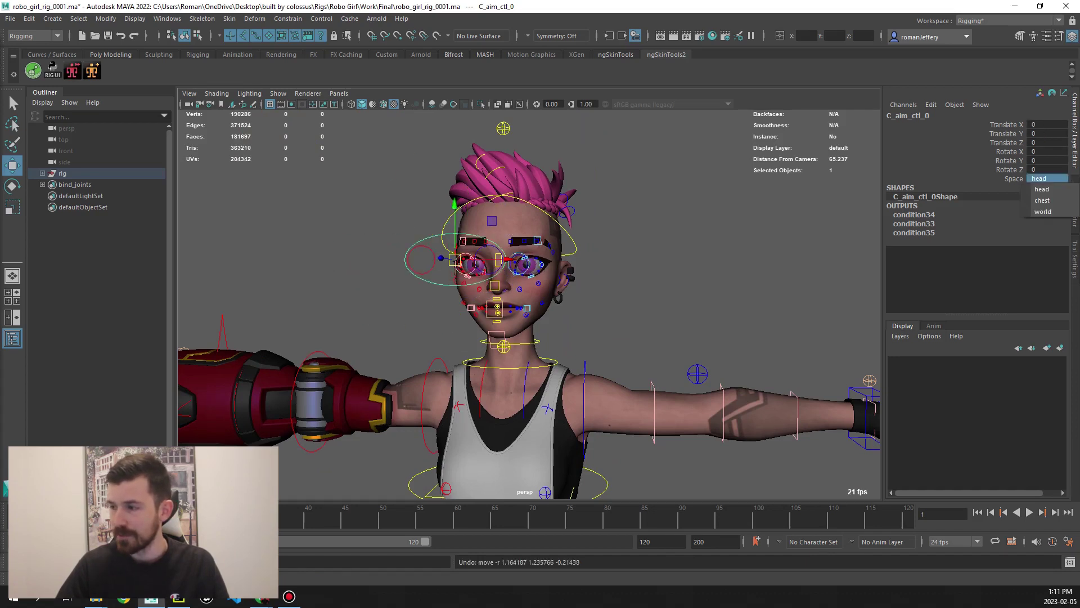
Try rotating the head control, undoing each rotation
key(ctrl+z)
key(ctrl+z)
key(ctrl+z)
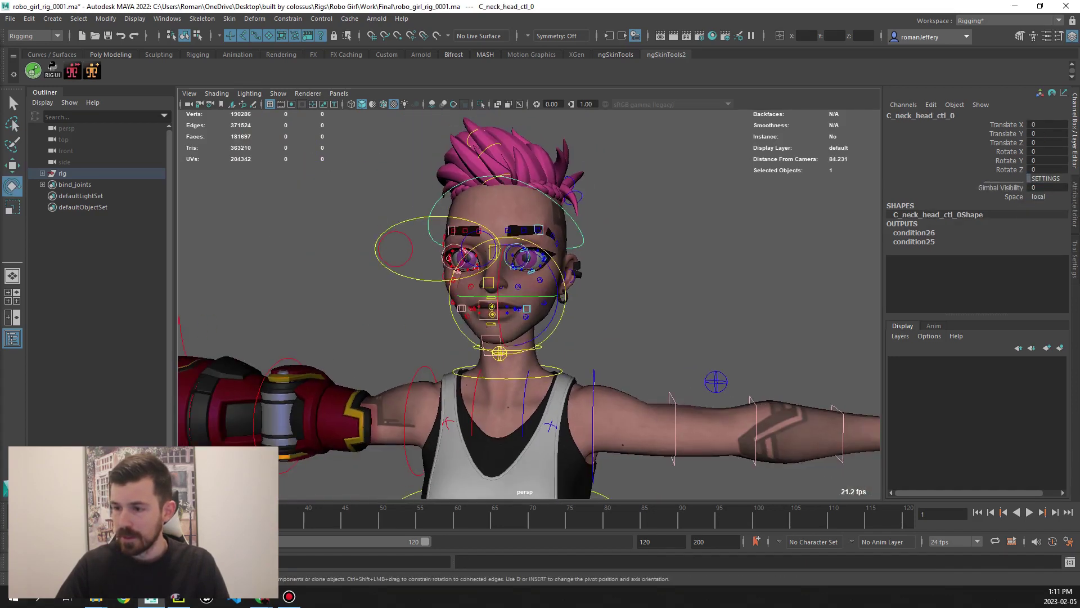
key(ctrl+z)
key(ctrl+z)
key(ctrl+z)
key(ctrl+z)
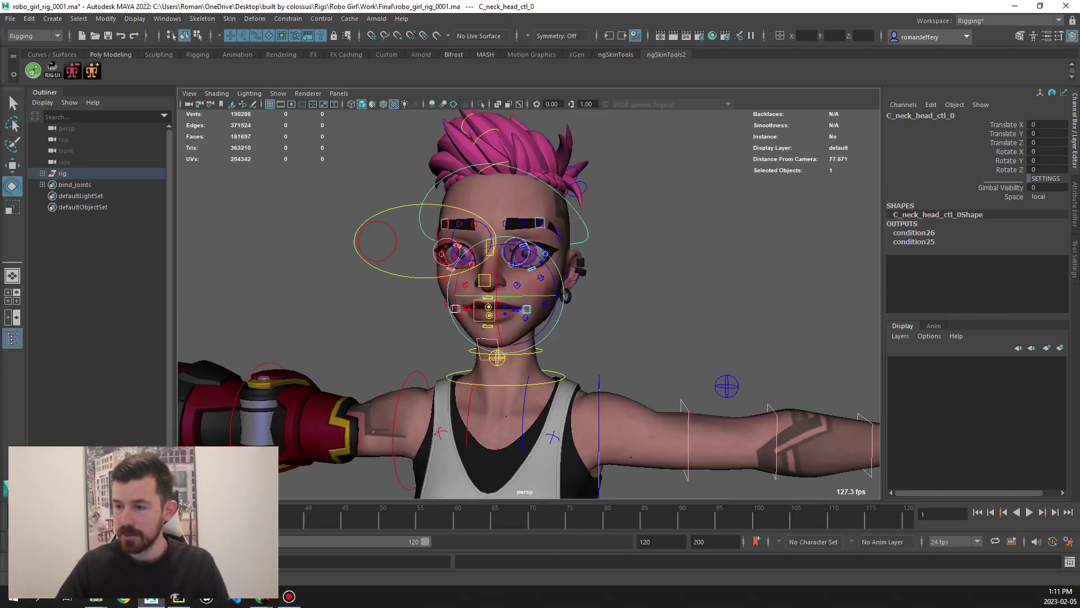
Try moving the lower head squash control under the chin, undoing each move
key(ctrl+z)
key(ctrl+z)
key(ctrl+z)
key(ctrl+z)
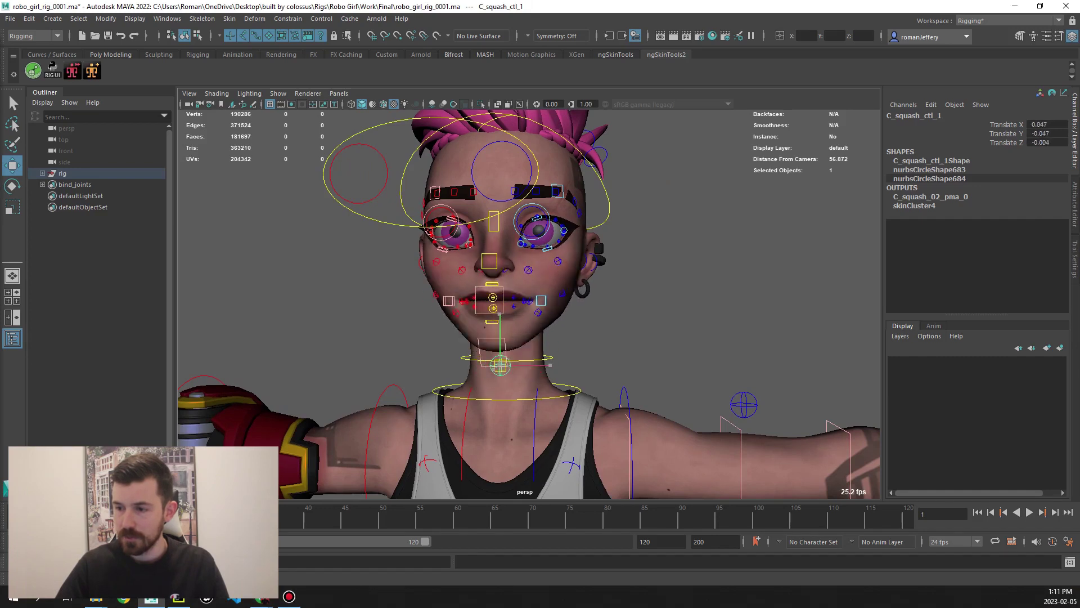
key(ctrl+z)
key(ctrl+z)
key(ctrl+z)
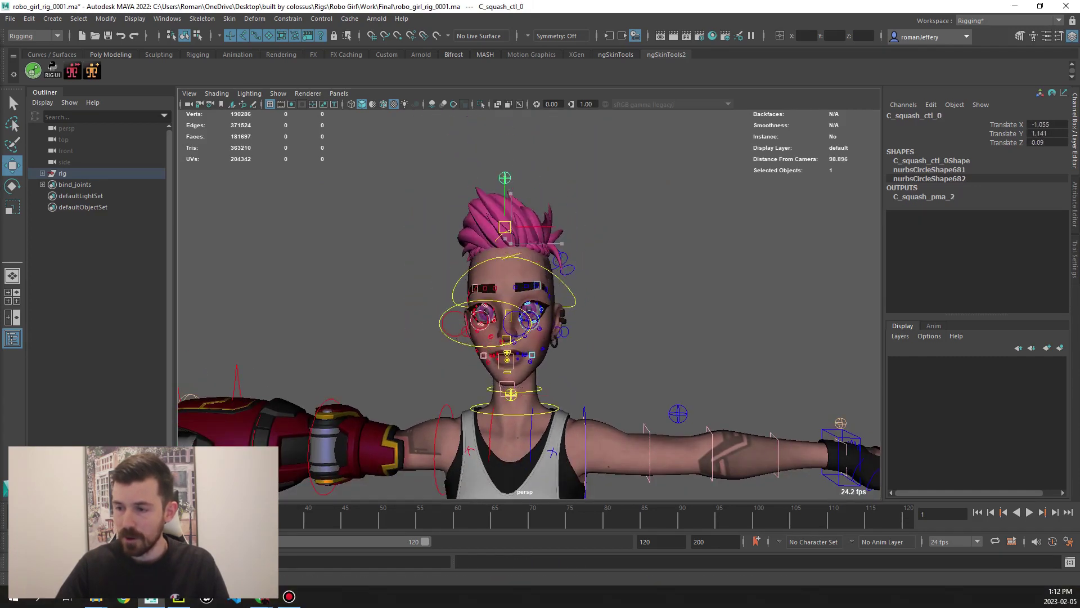
Try moving the upper head squash control to about -1.06, 1.14, 0.09 in Translate X, Y and Z, and undo it
key(ctrl+z)
key(ctrl+z)
key(ctrl+z)
key(ctrl+z)
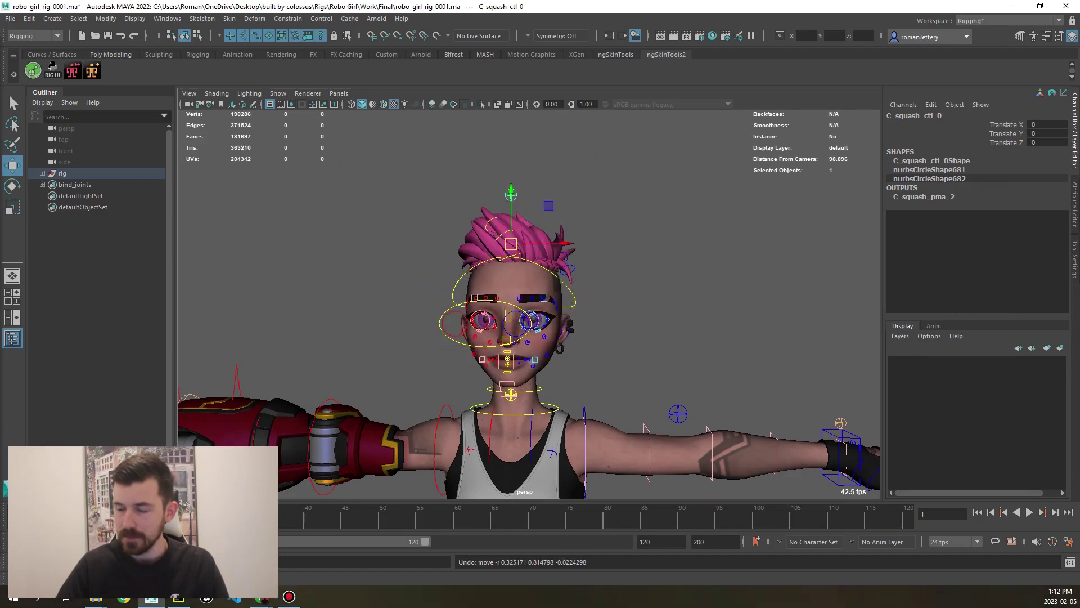
key(ctrl+z)
key(ctrl+z)
key(ctrl+z)
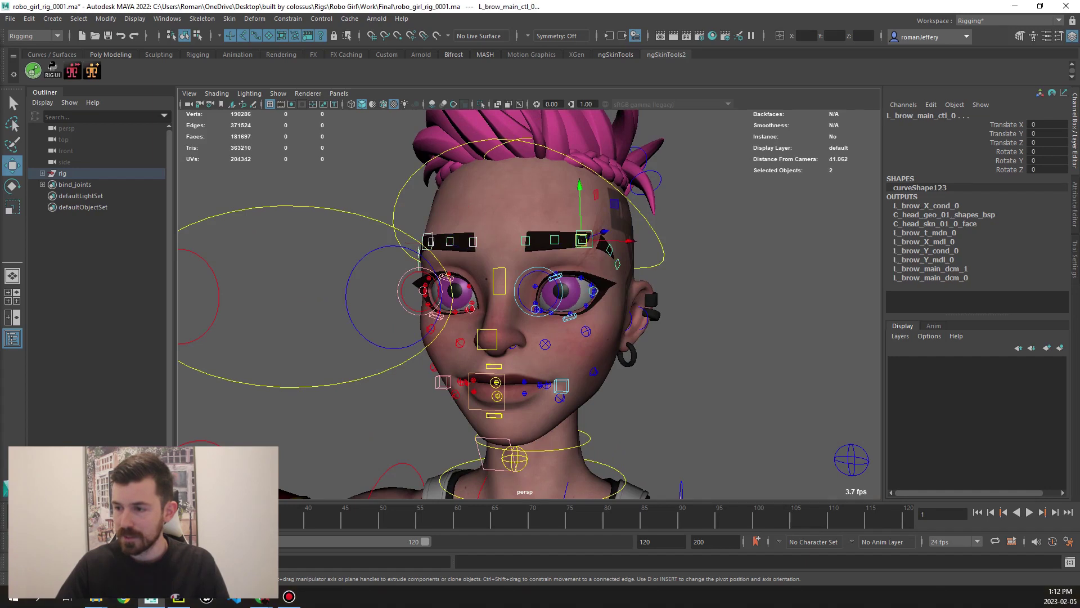
Try the left brow's main control and its inner tweaker at about 1.23 in Translate Y and -62.75 in Rotate Z, undoing the changes
mouse_move(581, 191)
mouse_down()
mouse_move(581, 223)
mouse_move(580, 185)
mouse_move(581, 193)
mouse_up()
scroll(529, 304, up, 3)
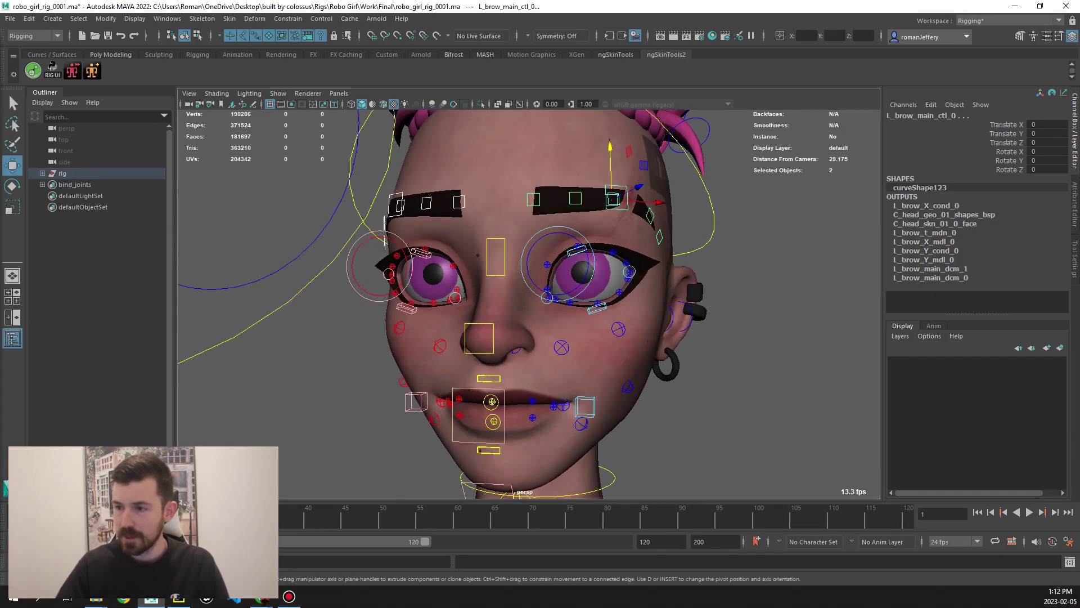
click(533, 200)
key(e)
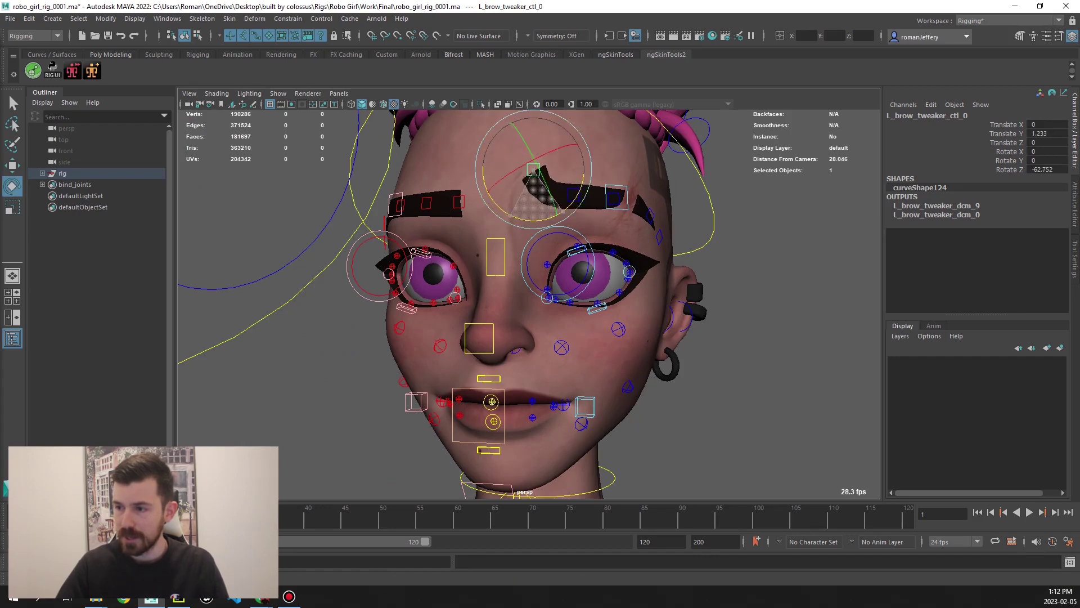
key(ctrl+z)
Select the nose bridge control with the Move tool
key(Up)
mouse_move(668, 223)
mouse_down()
mouse_move(653, 169)
mouse_move(668, 217)
mouse_up()
click(495, 251)
alt+middle_drag(529, 337, 529, 236)
alt+drag(529, 304, 507, 360)
key(w)
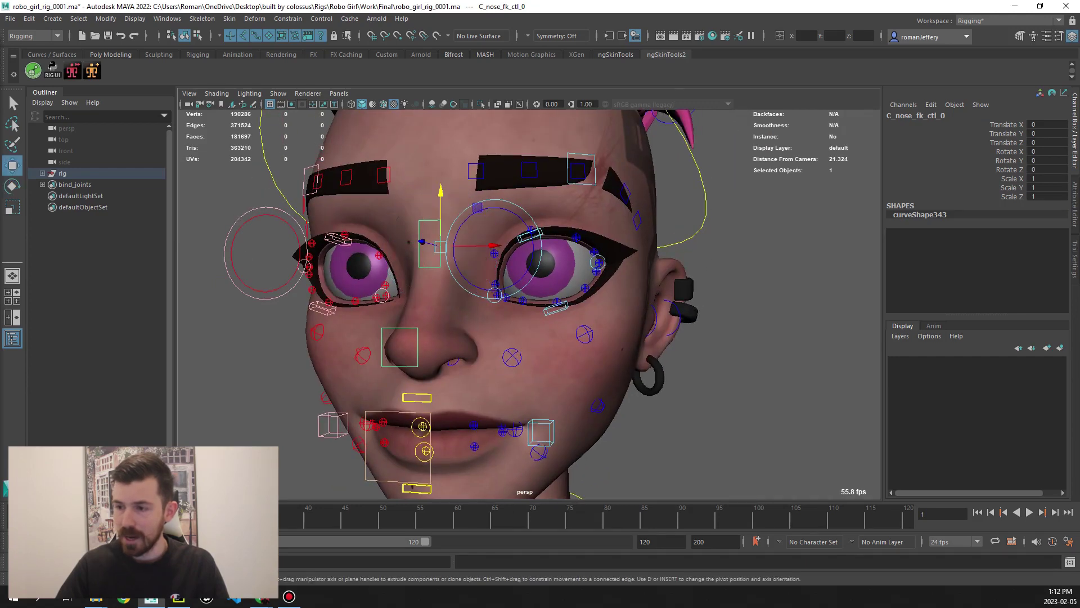
Try moving the left eyelid controls and an upper lid tweaker, undoing each move
click(532, 234)
drag(518, 180, 518, 214)
key(ctrl+z)
click(556, 307)
mouse_move(544, 250)
mouse_down()
mouse_move(526, 205)
mouse_move(543, 250)
mouse_up()
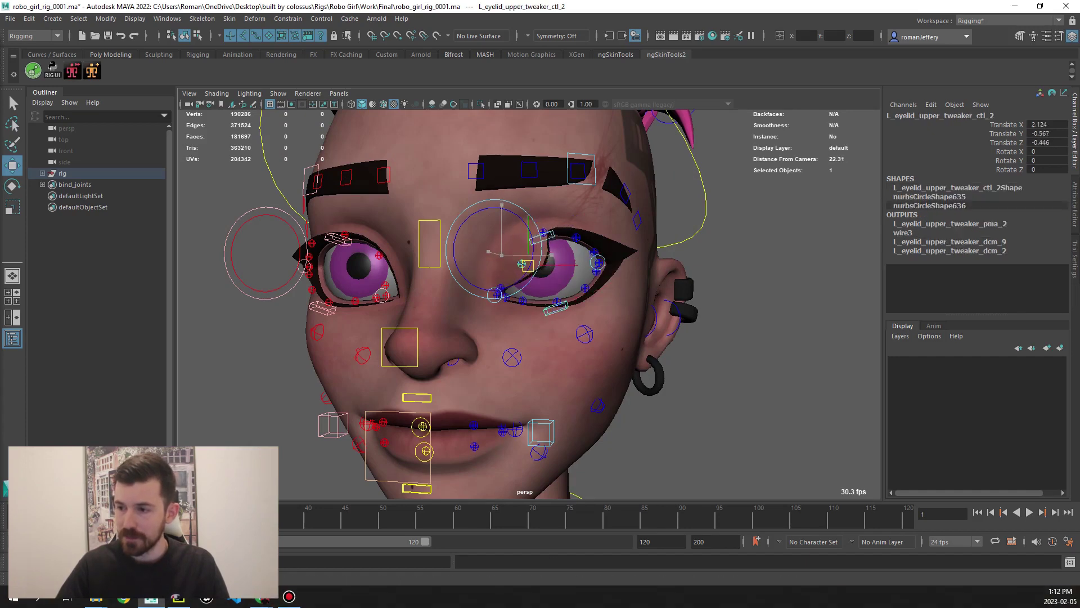
key(ctrl+z)
Try the Blink setting on the left eyelid control, and undo it
click(495, 253)
click(450, 265)
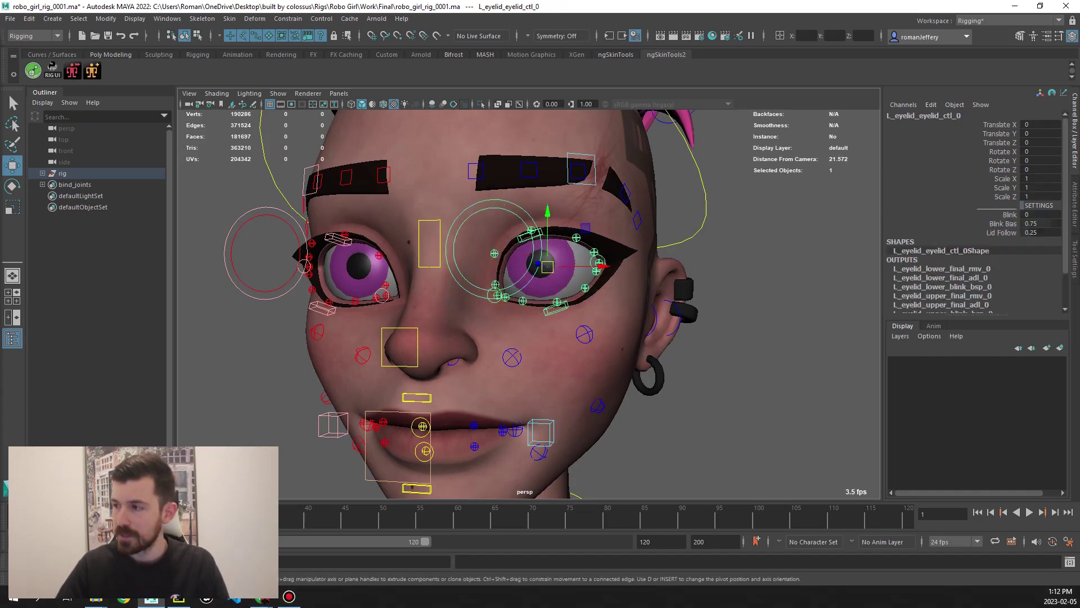
alt+drag(507, 338, 484, 335)
click(1010, 214)
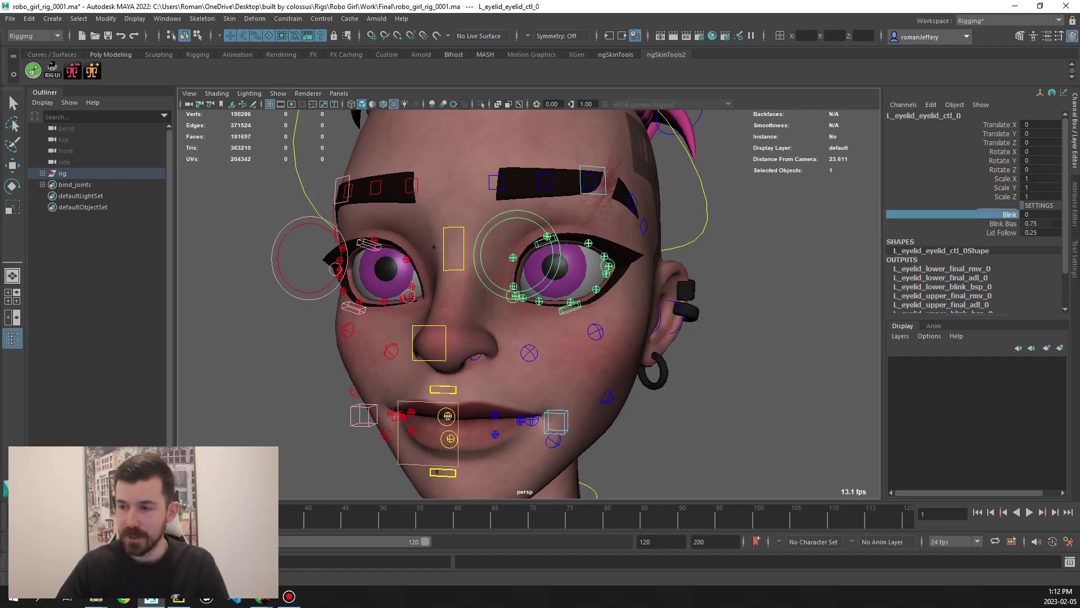
middle_drag(675, 366, 619, 366)
key(ctrl+z)
Try the left eyelid's Blink Bias with Blink at 1, and undo both settings
click(1003, 224)
key(ctrl+z)
key(ctrl+z)
key(ctrl+z)
key(ctrl+z)
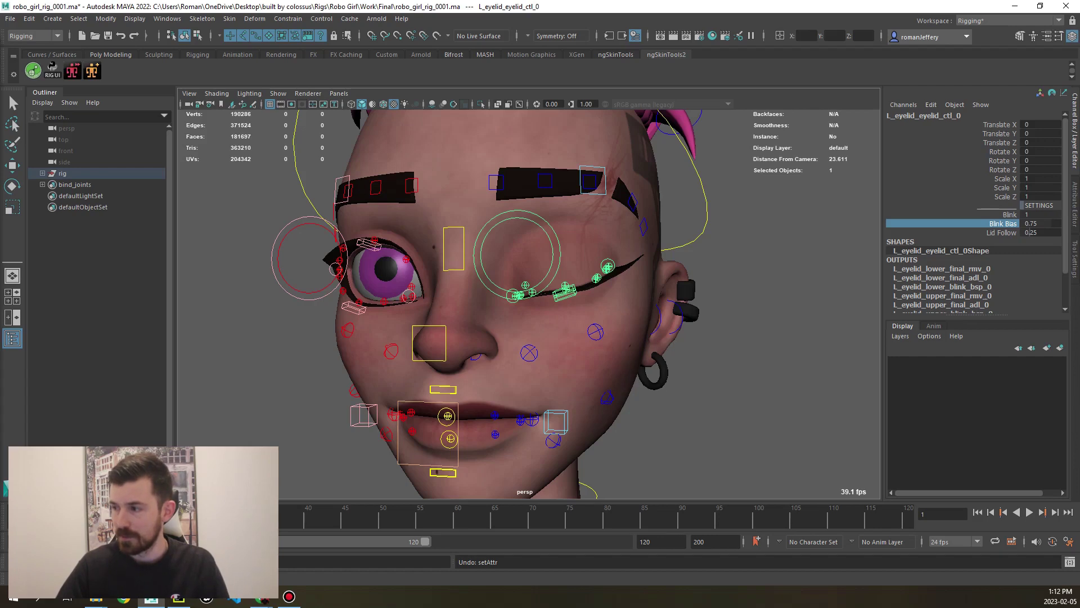
key(ctrl+z)
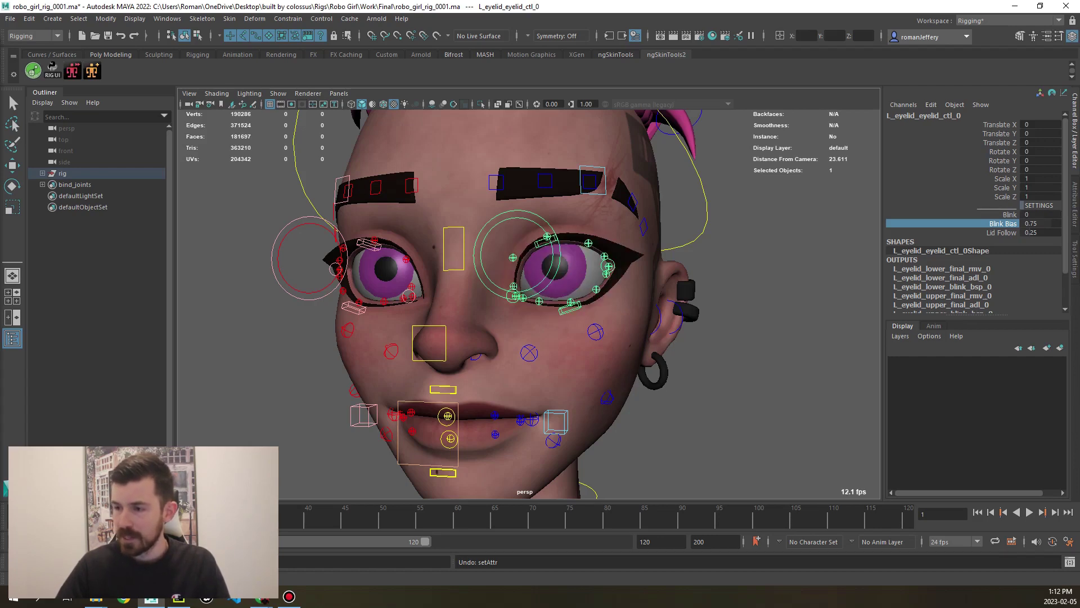
Test the left eyelid's Lid Follow by moving the eye aim control to about 3.76, 1.35, -0.78, and undo the move
click(1003, 232)
scroll(529, 304, down, 3)
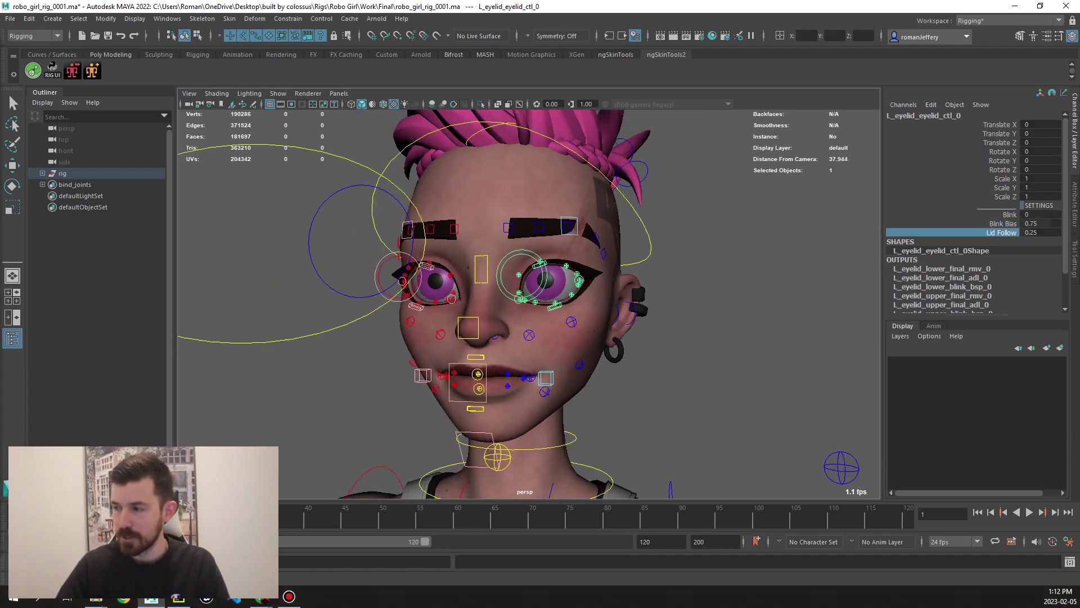
alt+drag(529, 304, 569, 293)
click(358, 270)
key(w)
drag(358, 270, 387, 184)
scroll(388, 184, up, 5)
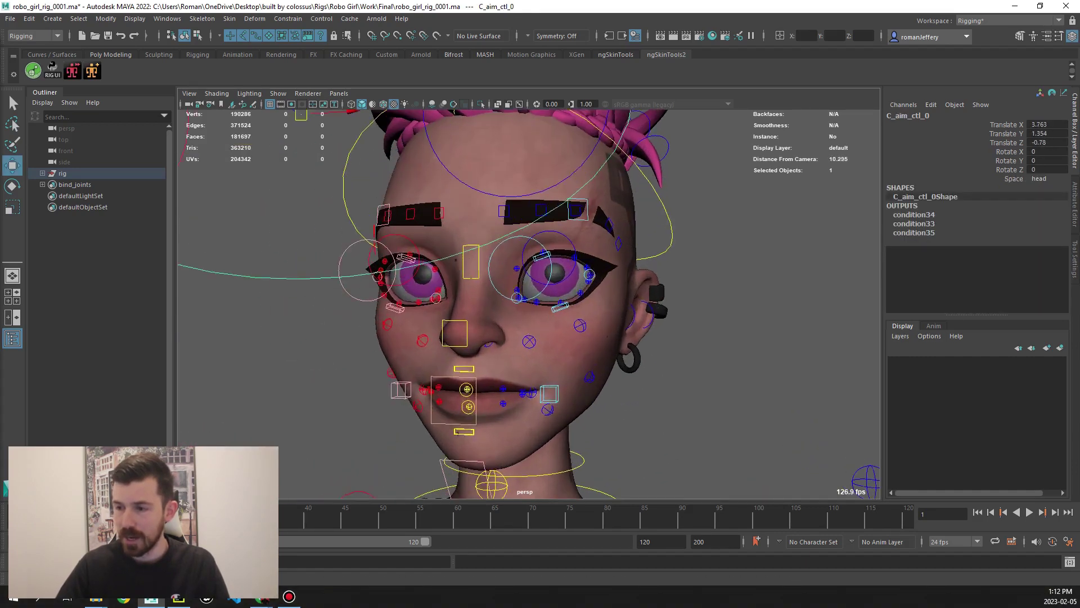
key(ctrl+z)
key(ctrl+z)
Try moving the left eyeball control away from the face, undoing each move
alt+drag(529, 304, 506, 304)
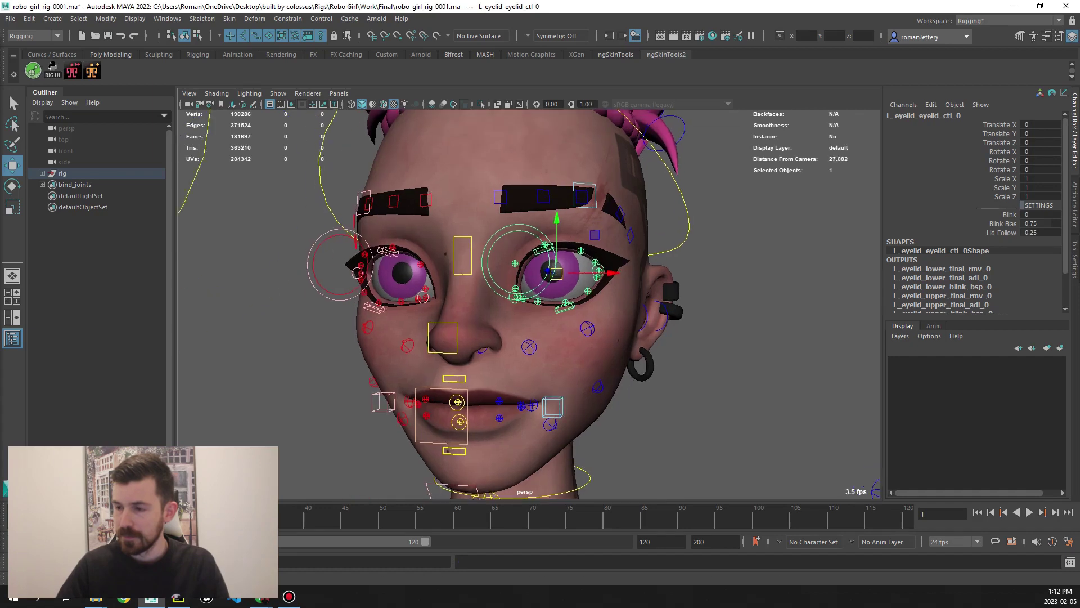
scroll(529, 304, up, 4)
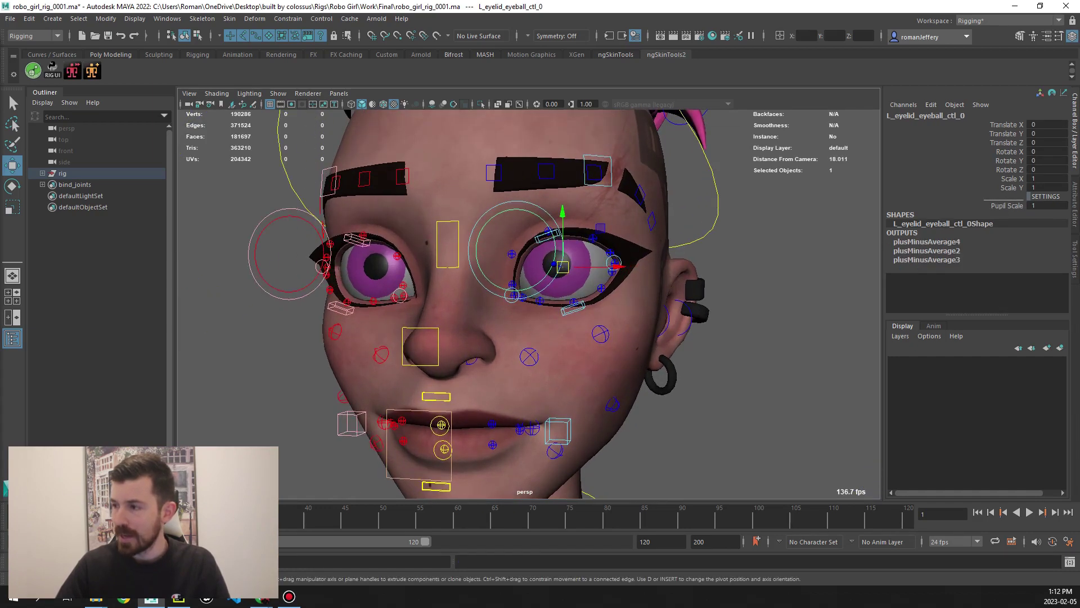
drag(562, 267, 681, 242)
scroll(529, 304, down, 3)
key(ctrl+z)
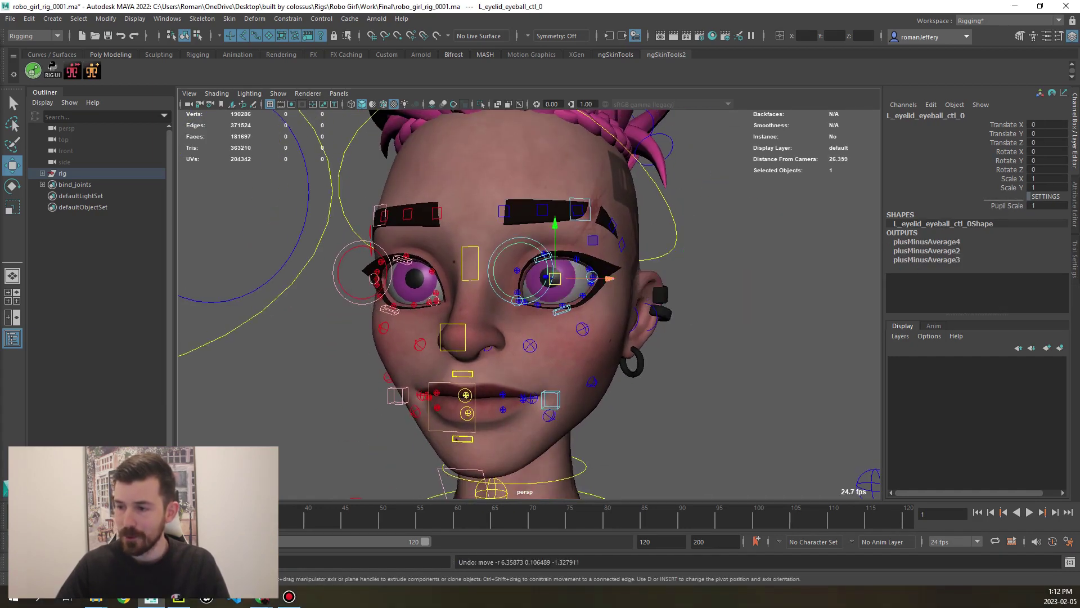
drag(555, 278, 672, 246)
key(ctrl+z)
Try changing the left eyeball's scale and Pupil Scale, undoing each change
scroll(529, 306, up, 4)
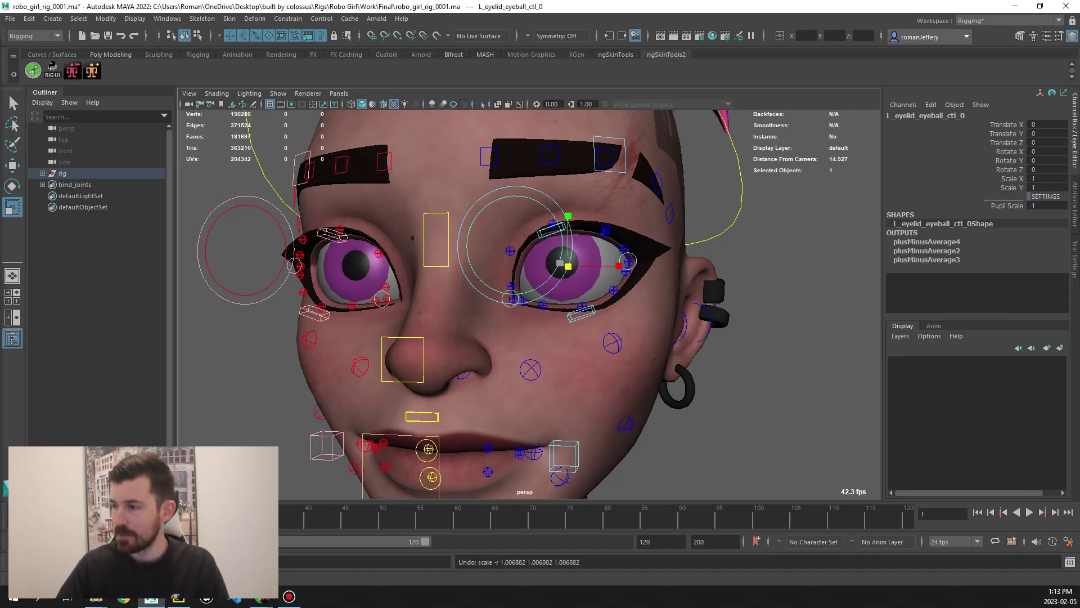
middle_drag(541, 270, 568, 270)
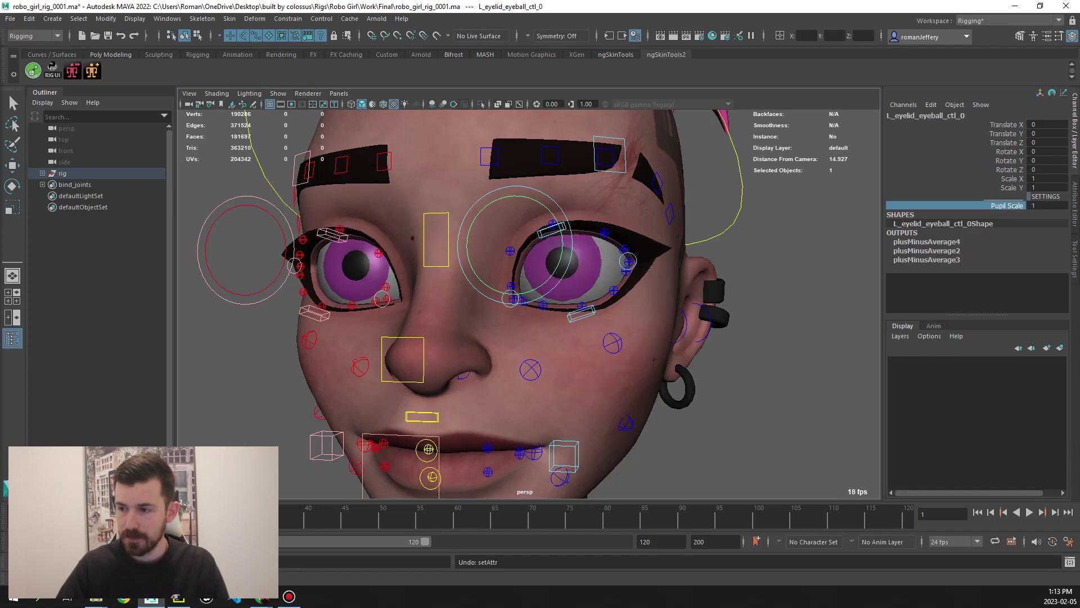
Try moving the left mouth corner control inward, and undo the moves
scroll(529, 304, down, 5)
scroll(529, 303, up, 3)
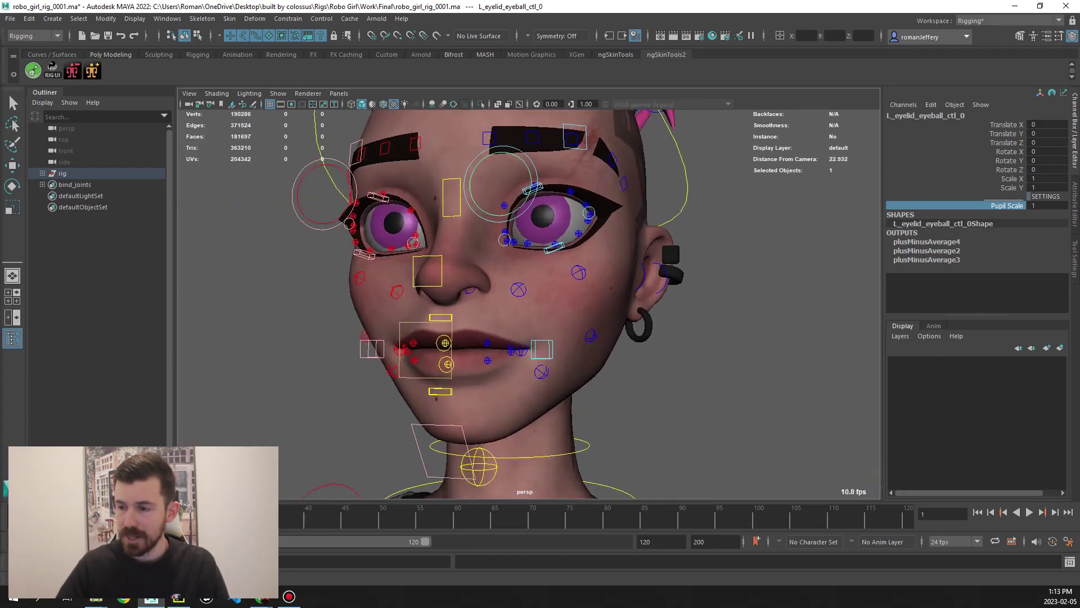
scroll(529, 304, up, 2)
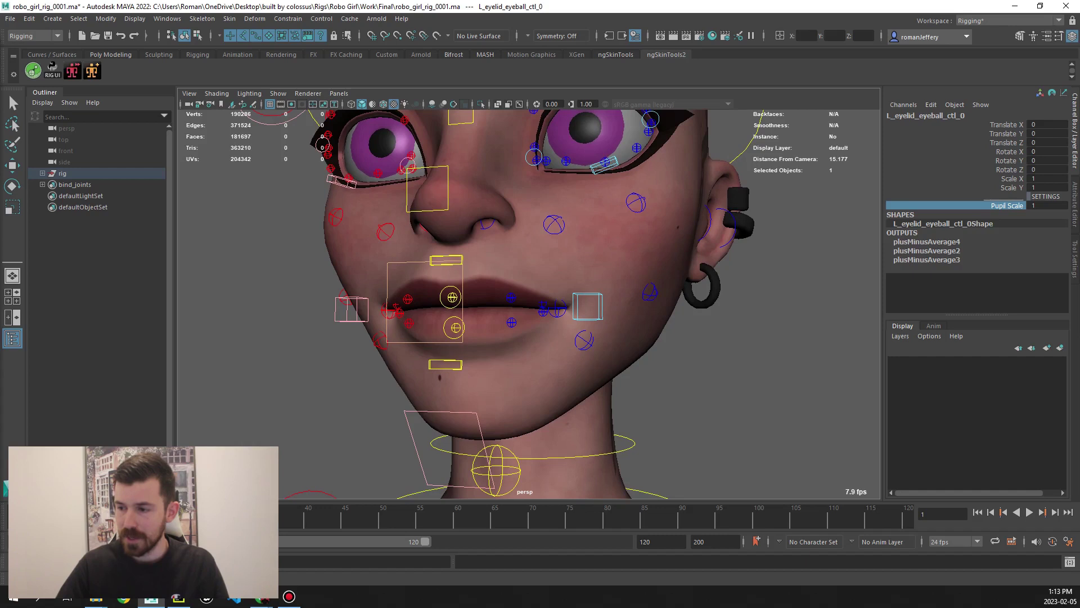
click(588, 307)
key(r)
key(w)
drag(563, 309, 494, 308)
key(ctrl+z)
key(ctrl+z)
key(ctrl+z)
key(ctrl+z)
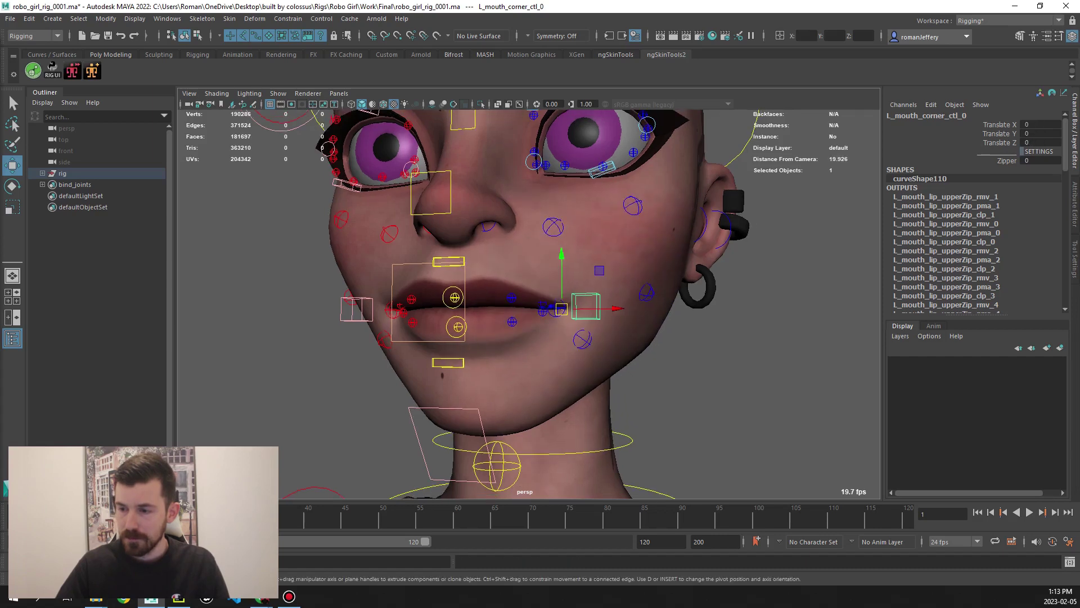
Try raising the upper lip's main control about 0.92 in Translate Y, and return it to its default position
click(455, 297)
key(f)
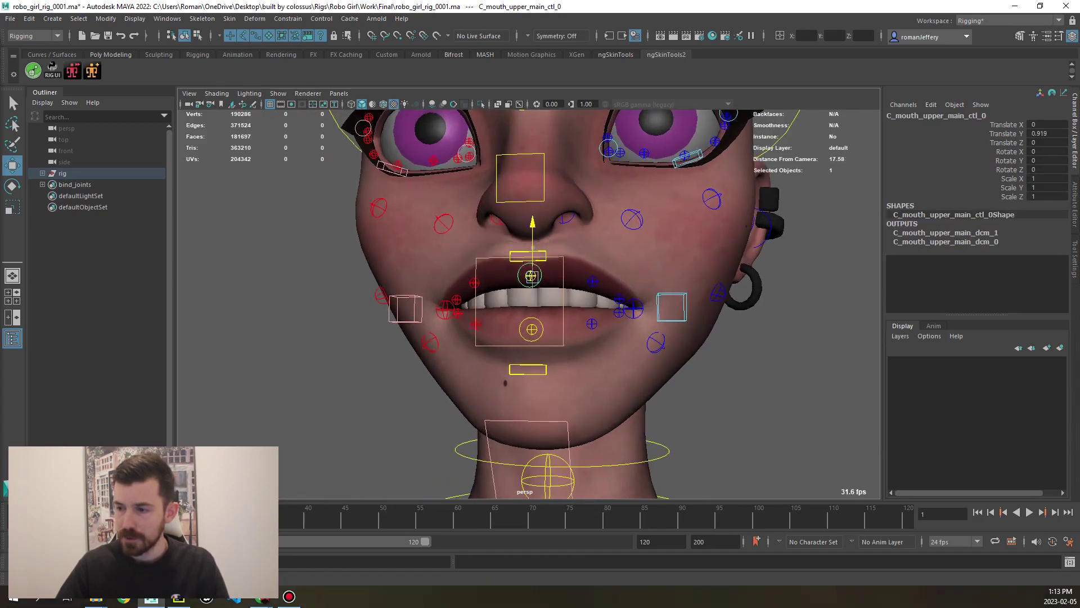
drag(531, 282, 531, 262)
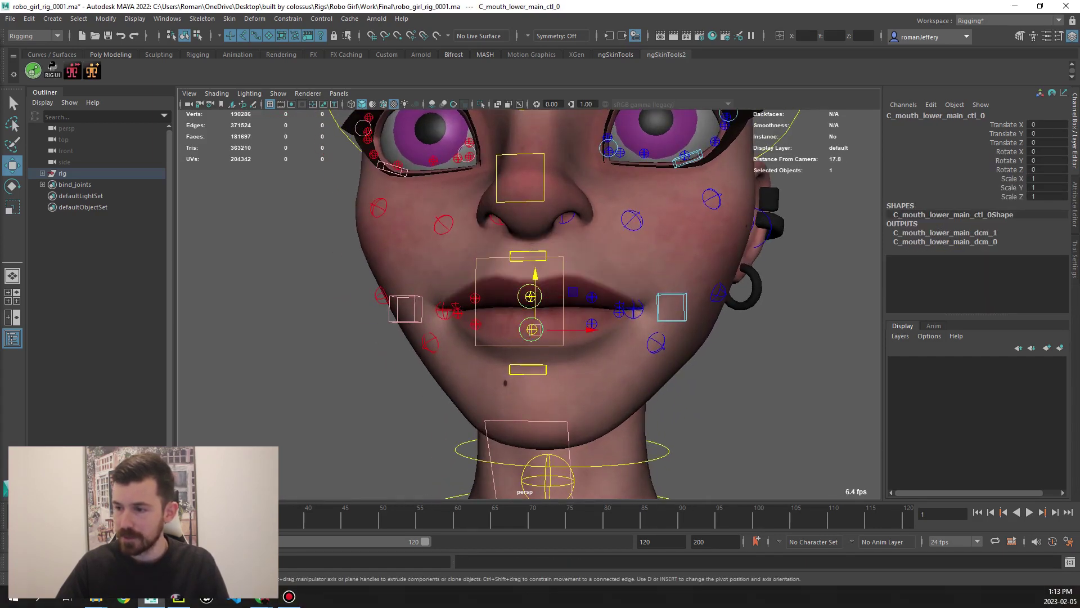
Try moving the lower lip's main control and its left tweaker, undoing the moves
click(594, 342)
key(f)
key(ctrl+z)
key(ctrl+z)
key(ctrl+z)
key(ctrl+z)
key(ctrl+z)
key(ctrl+z)
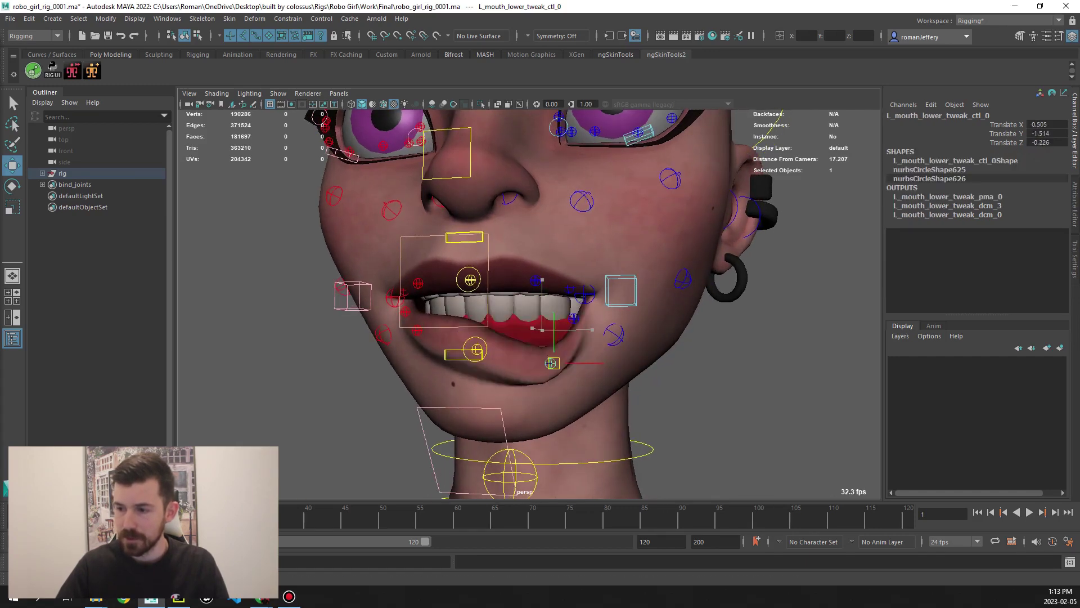
Open the mouth wide by rotating the jaw control
scroll(528, 315, up, 2)
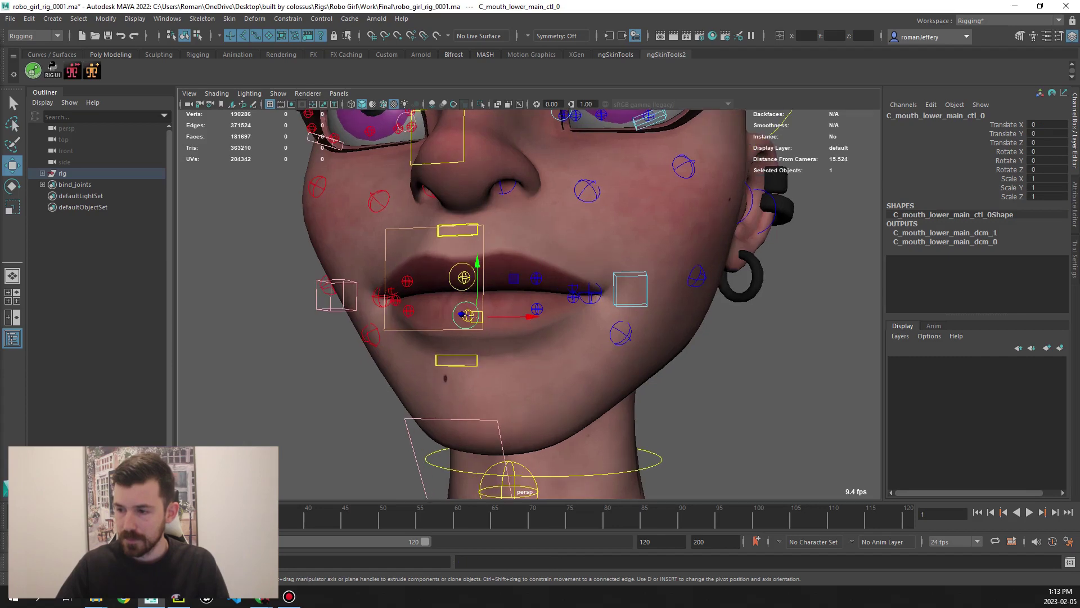
scroll(529, 316, down, 4)
click(482, 376)
key(e)
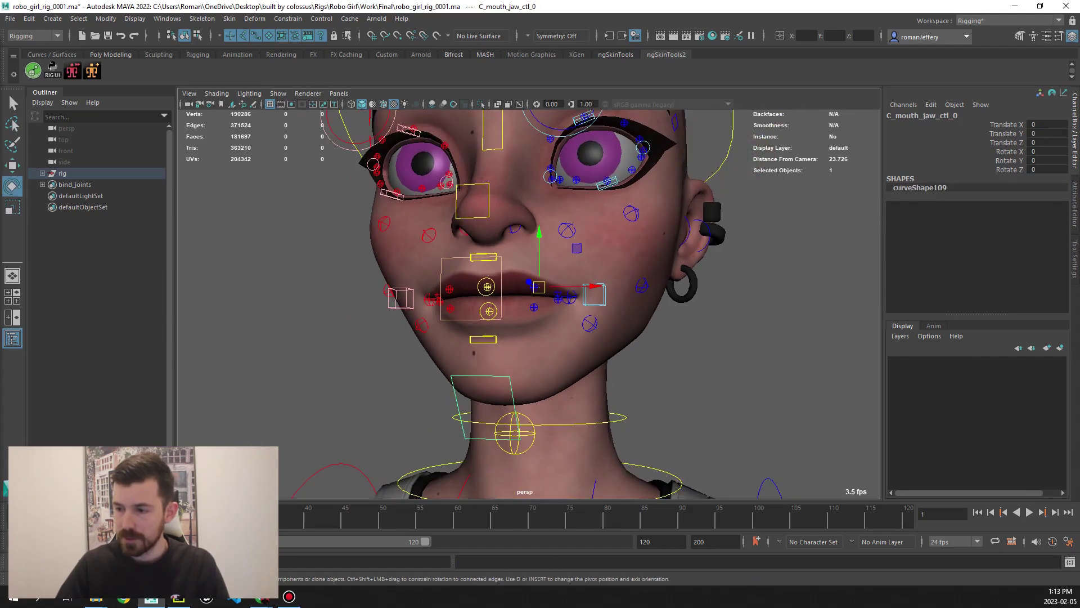
drag(539, 287, 467, 360)
Try moving and scaling the upper teeth control in the open mouth, and undo the changes
click(507, 248)
key(w)
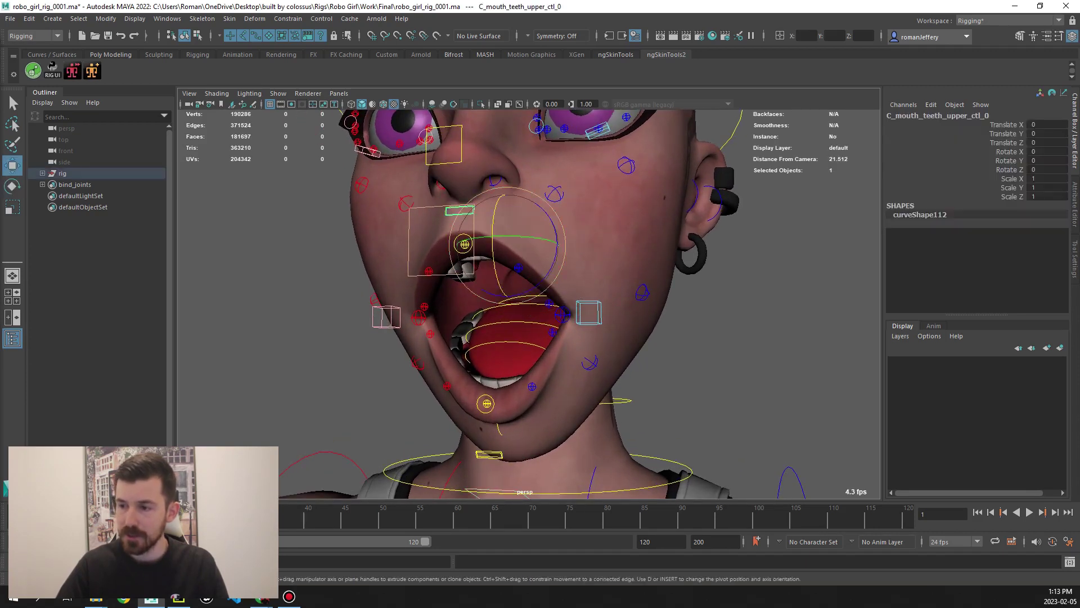
drag(506, 248, 372, 233)
key(r)
key(ctrl+z)
key(ctrl+z)
Try adjusting the Zipper setting on both mouth corner controls together with the mouth open
click(589, 313)
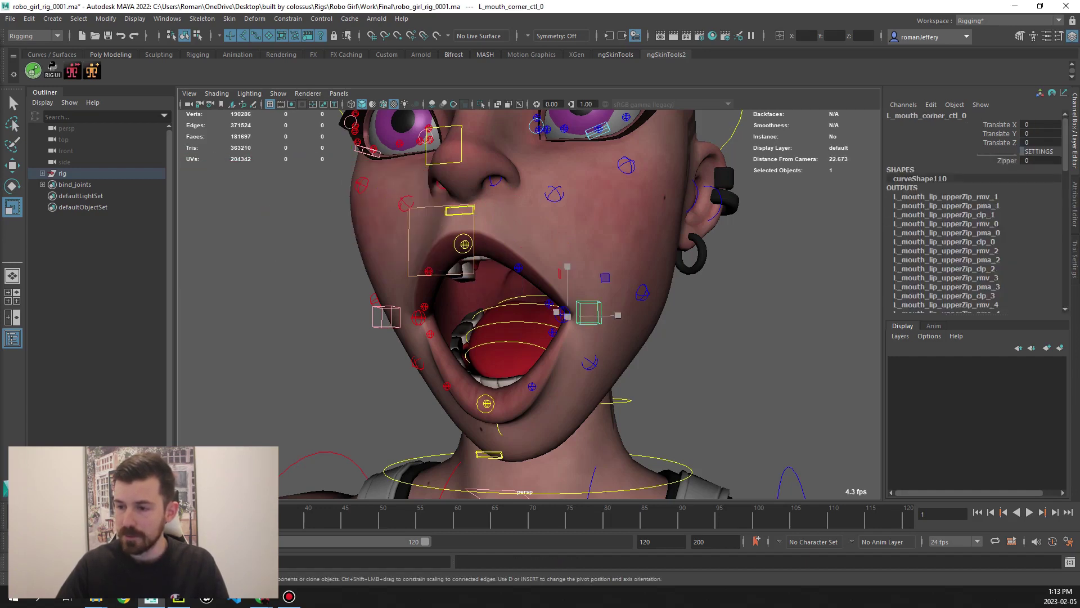
shift+click(386, 316)
click(1007, 160)
middle_drag(675, 253, 732, 253)
scroll(529, 304, down, 2)
Undo the zipper adjustment and the jaw rotation to close the mouth
key(ctrl+z)
key(ctrl+z)
key(ctrl+z)
key(ctrl+z)
key(ctrl+z)
Try moving the whole mouth with the main lips control, then scaling it, undoing each change
scroll(749, 481, up, 2)
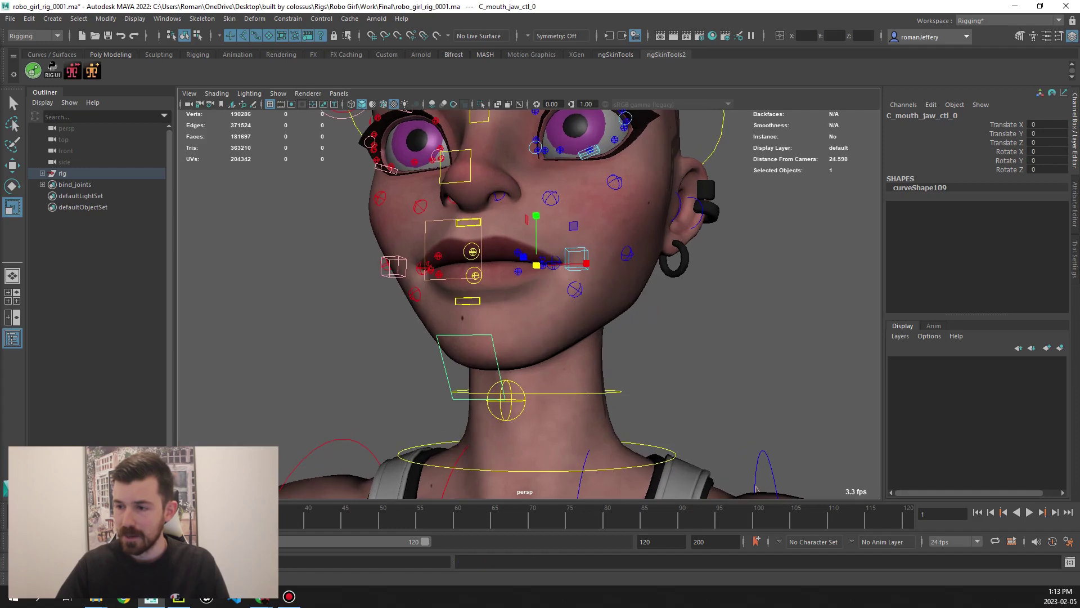
click(426, 250)
scroll(529, 303, up, 2)
alt+middle_drag(563, 337, 605, 377)
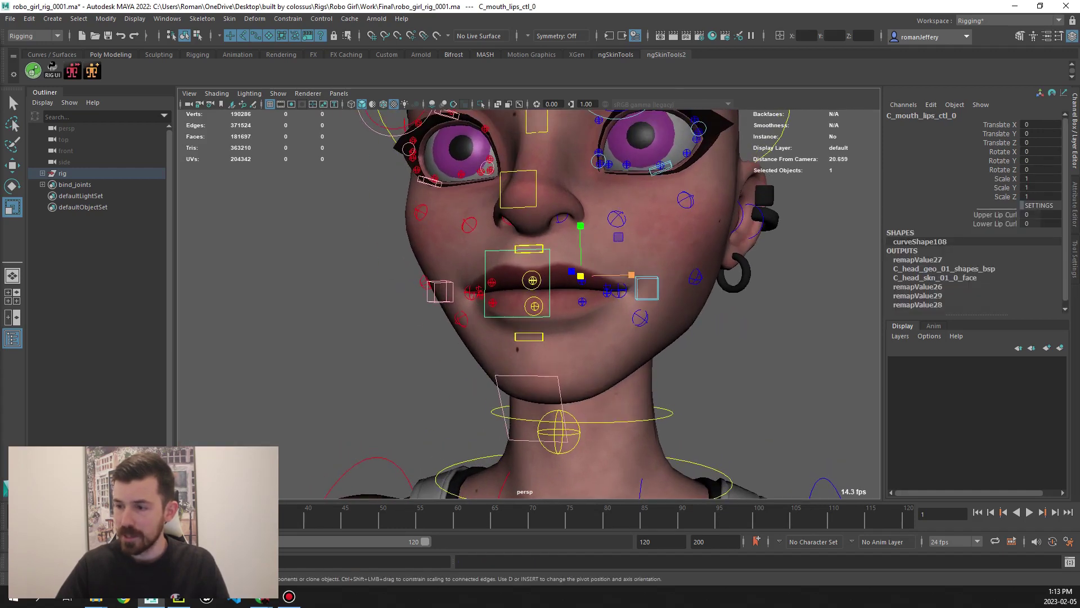
key(w)
drag(580, 276, 588, 236)
key(r)
key(ctrl+z)
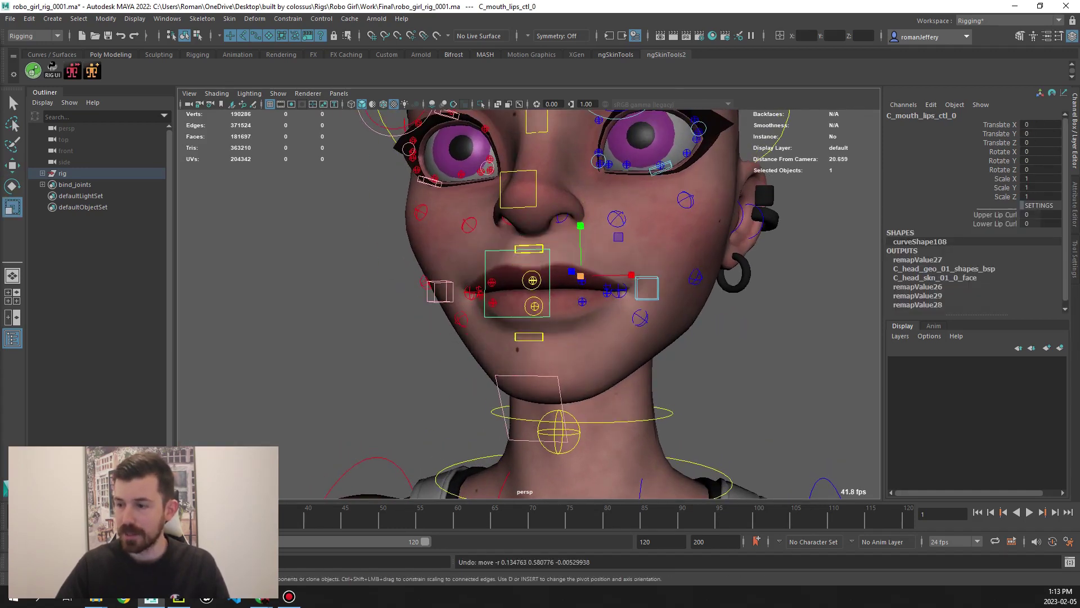
drag(580, 276, 588, 275)
key(ctrl+z)
Try adjusting Upper Lip Curl and Lower Lip Curl on the main lips control, and undo the changes
click(996, 215)
middle_drag(563, 337, 608, 337)
click(996, 223)
key(ctrl+z)
alt+drag(607, 337, 742, 338)
middle_drag(563, 338, 529, 337)
alt+drag(529, 337, 461, 337)
scroll(462, 338, up, 3)
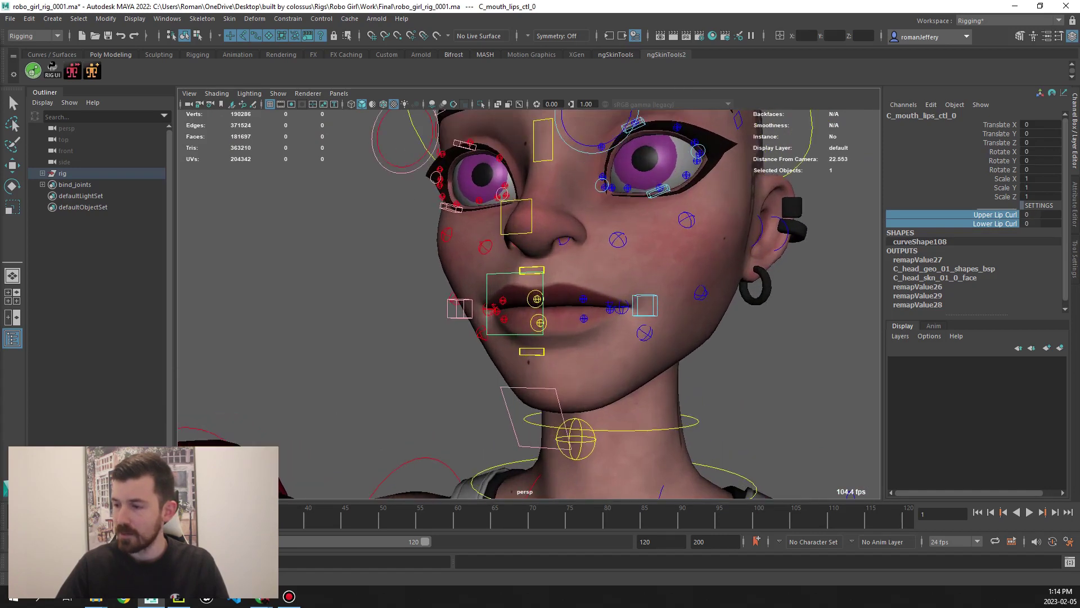
Try moving the left cheek controls below the mouth corner, on the outer cheek and beside the nose, undoing each move
click(656, 325)
key(w)
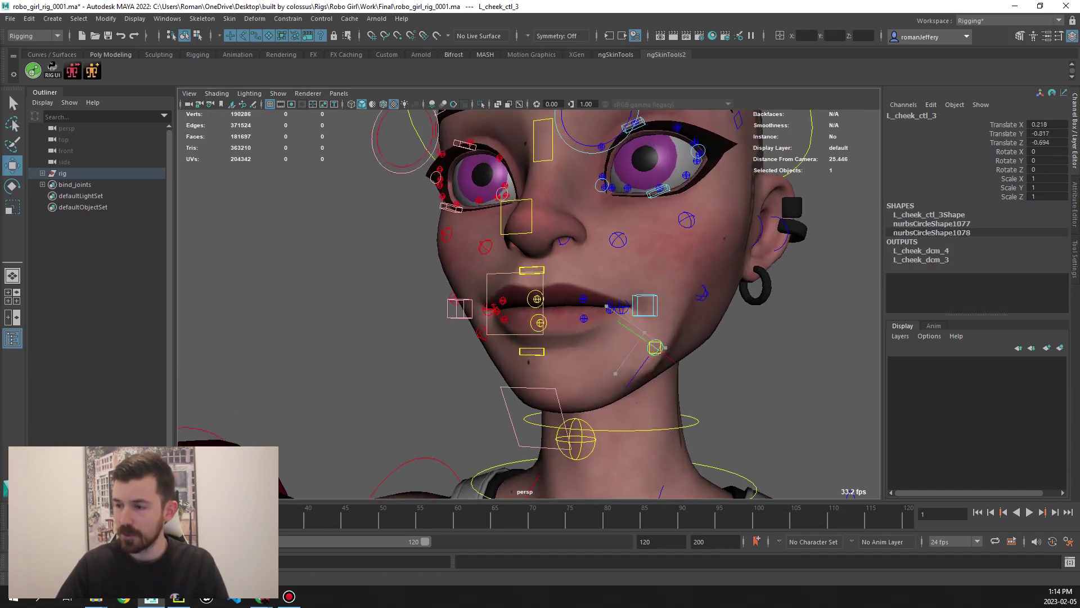
key(ctrl+z)
key(ctrl+z)
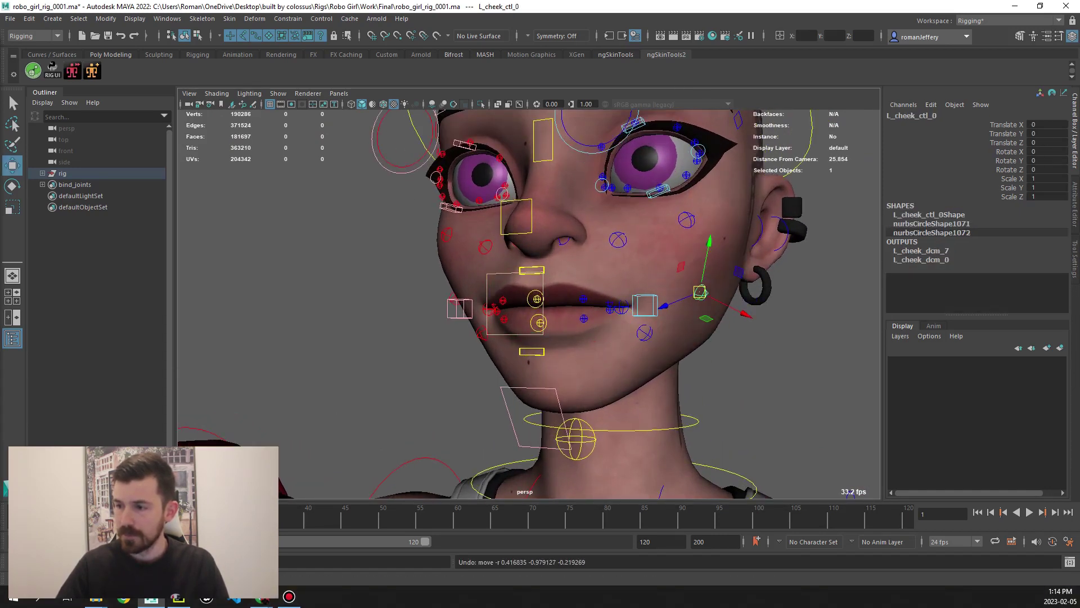
click(606, 247)
key(ctrl+z)
Try rotating the left ear, side hair and front hair controls, returning each to its default rotation
scroll(606, 247, down, 6)
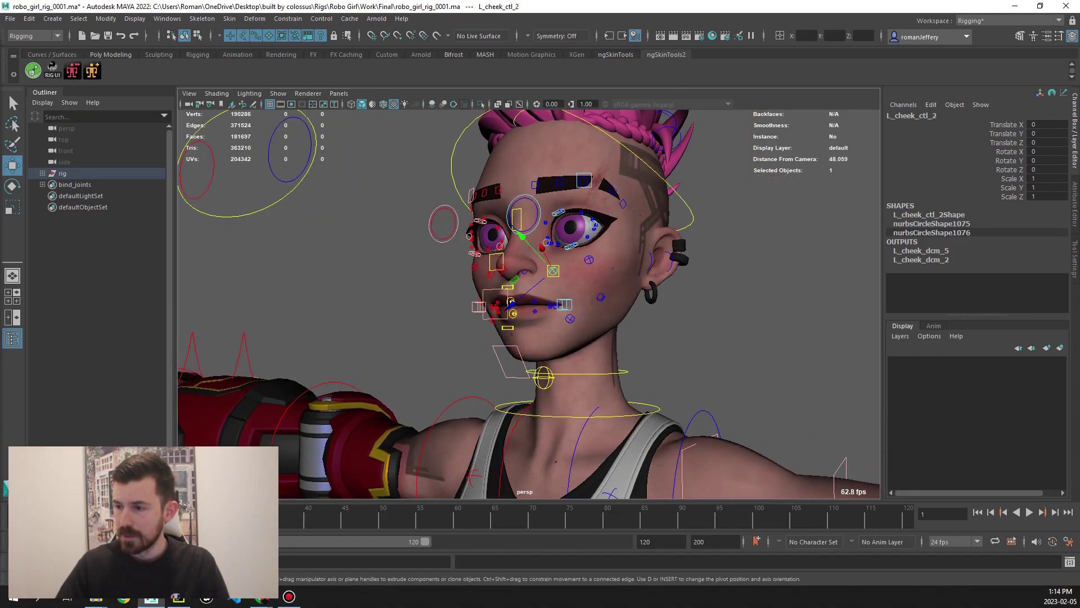
scroll(529, 304, up, 4)
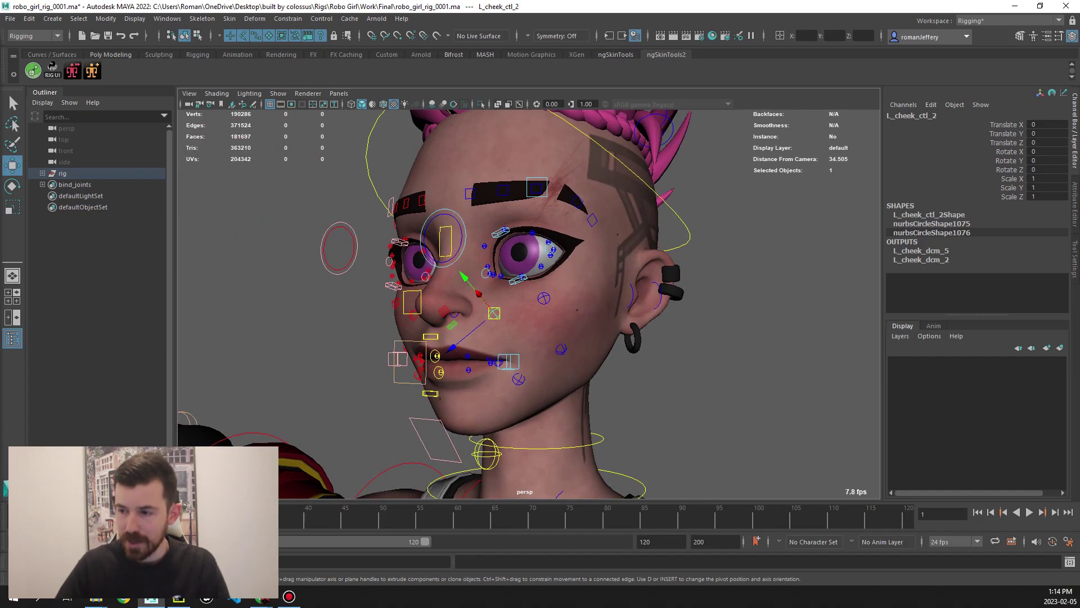
click(635, 292)
key(e)
alt+drag(635, 292, 596, 281)
click(641, 231)
click(458, 163)
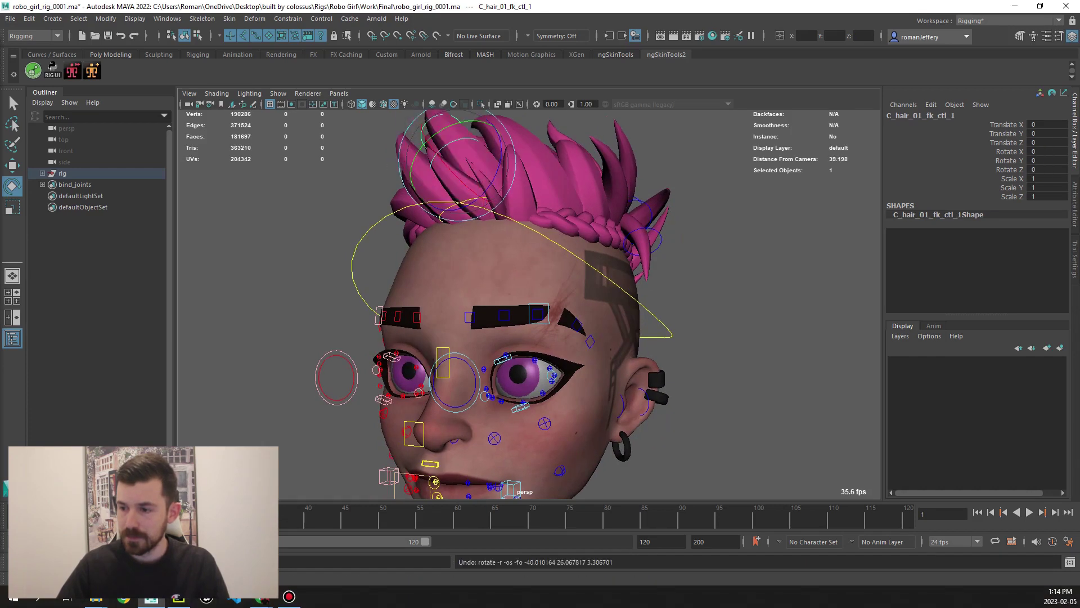
Tilt the neck sideways by rotating the neck FK control 30.85 in Rotate Z
scroll(529, 304, down, 5)
alt+drag(507, 304, 540, 304)
scroll(528, 304, up, 3)
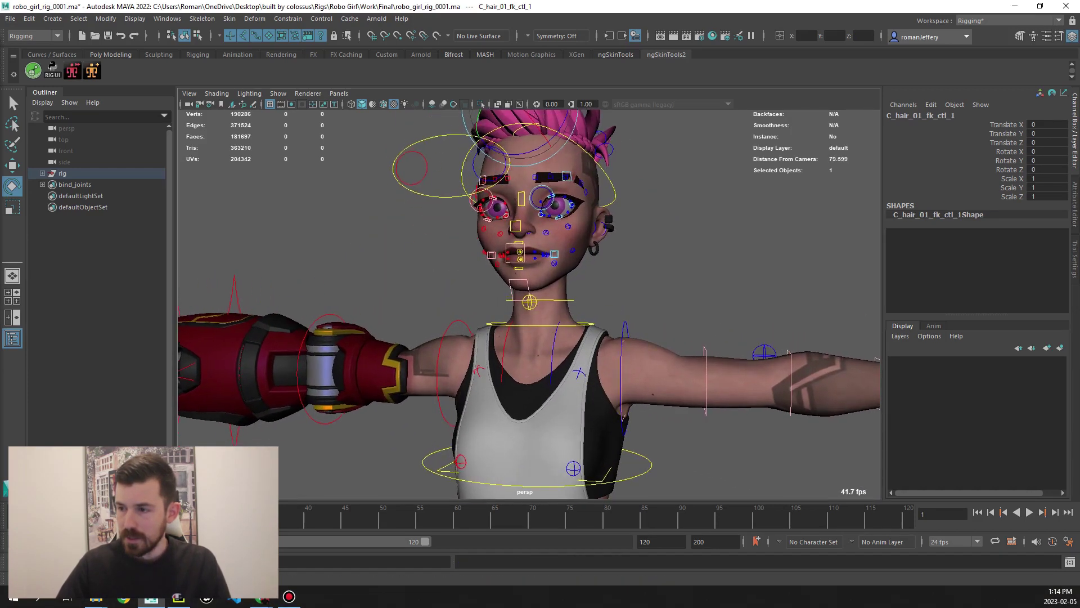
click(591, 248)
alt+drag(591, 247, 568, 250)
click(562, 322)
drag(583, 323, 555, 278)
scroll(529, 304, up, 1)
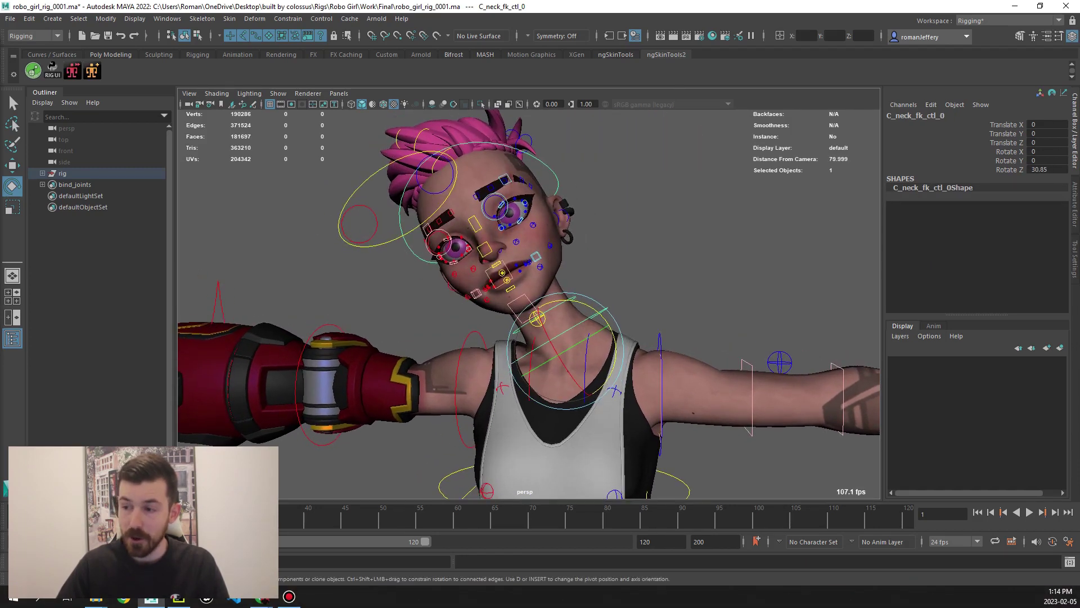
Switch the head control's Space setting to world while the neck is tilted
key(Down)
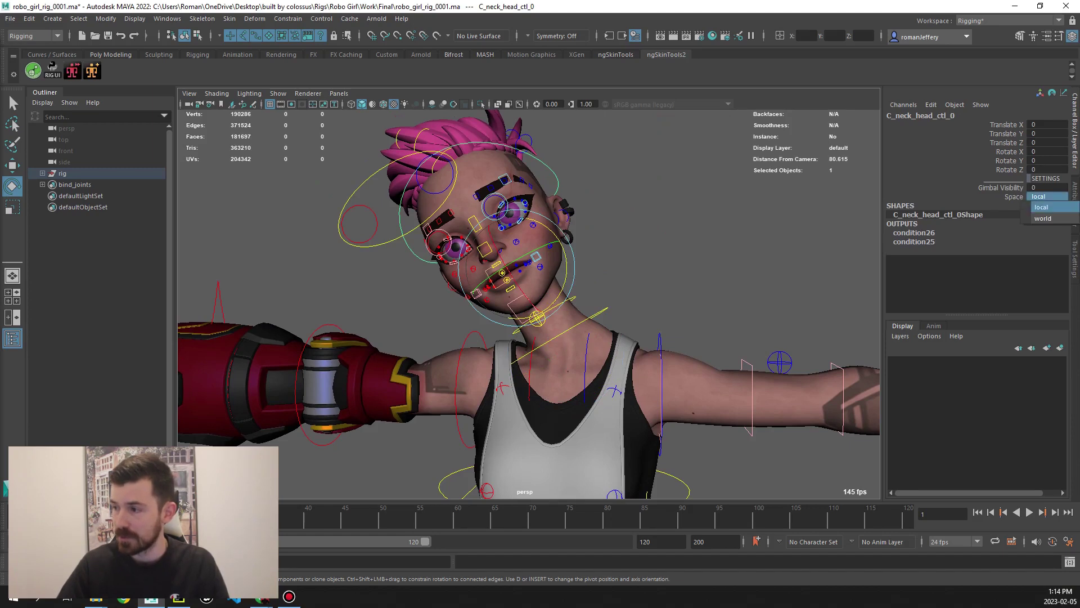
click(1044, 219)
scroll(529, 303, down, 1)
key(Up)
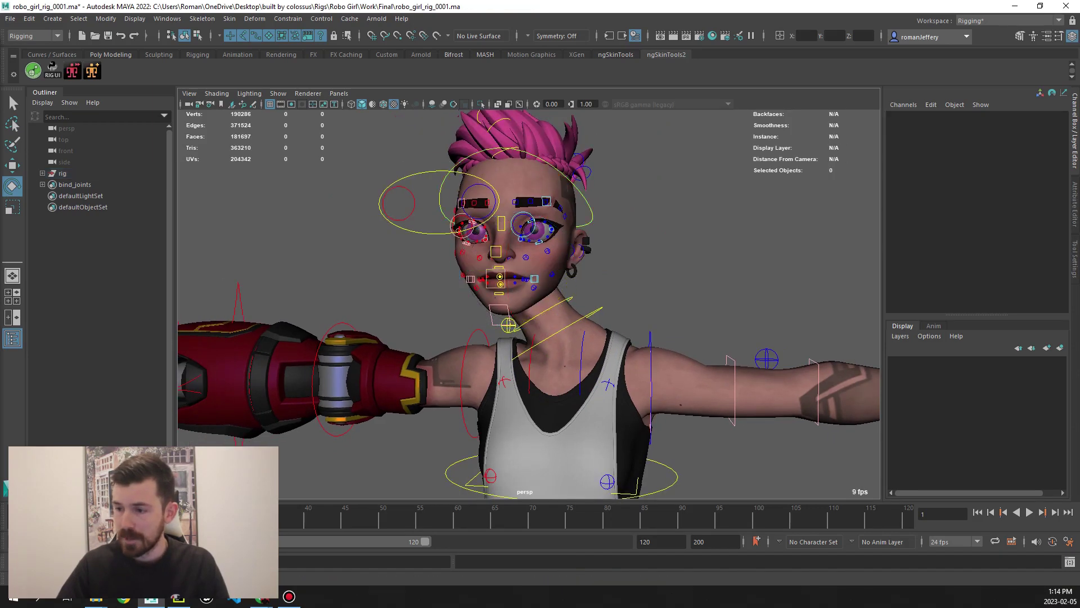
Select the root control on the ground around the character's feet to show its visibility settings
drag(563, 293, 619, 293)
scroll(529, 303, down, 5)
click(619, 389)
key(w)
scroll(529, 304, up, 1)
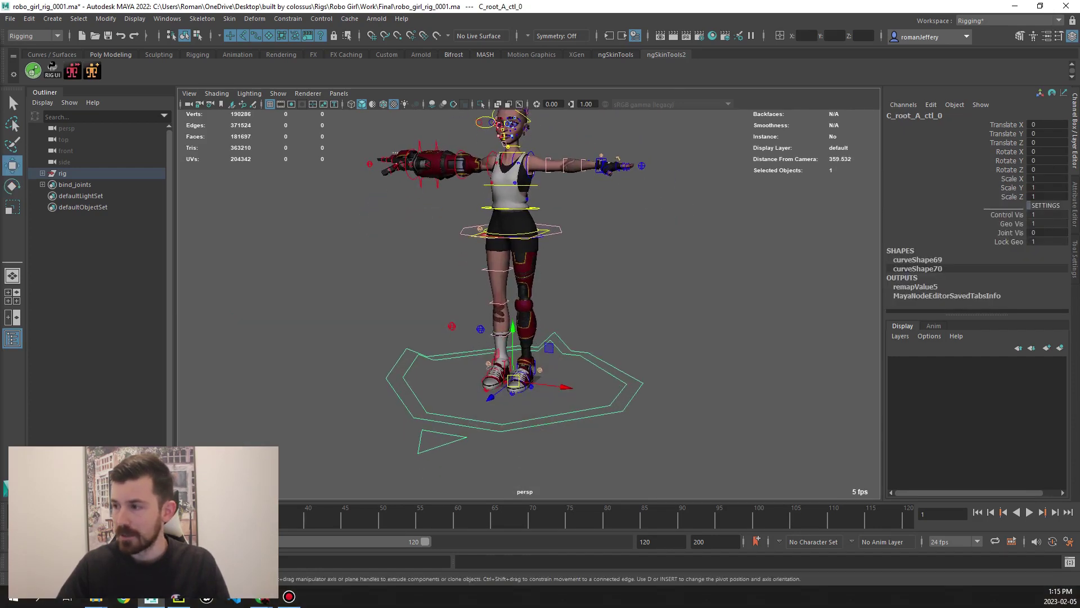
scroll(529, 304, up, 3)
scroll(529, 304, down, 3)
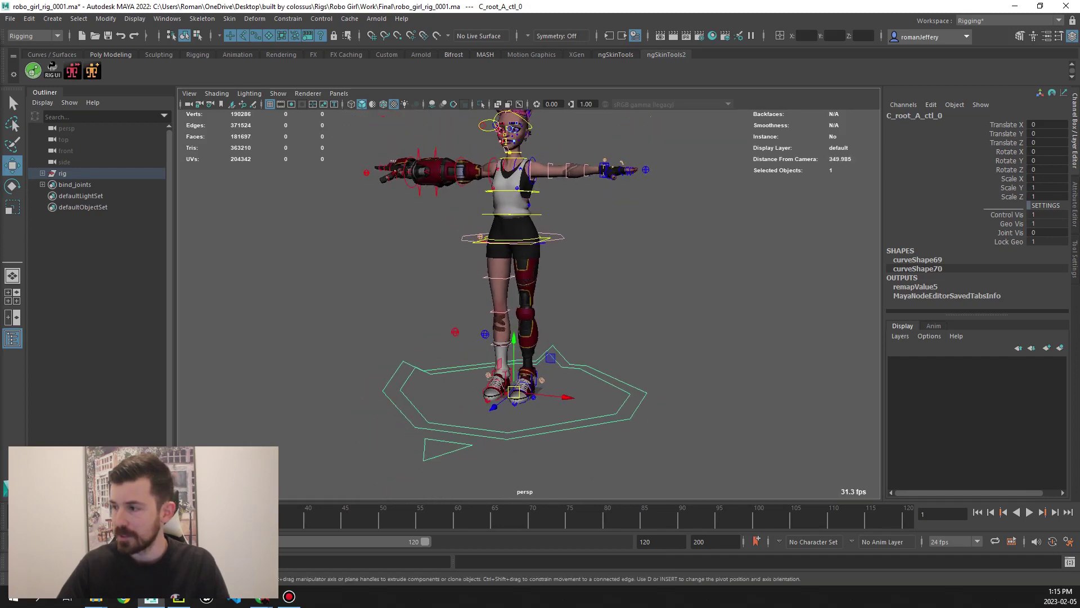
Try hiding the rig controls by setting the root control's Control Vis to 0, and restore it to 1
click(1047, 214)
alt+middle_drag(529, 303, 534, 333)
text(0)
key(Return)
text(1)
key(Return)
Try hiding the character's geometry by setting Geo Vis to 0 on the root control, and undo the change
click(1046, 223)
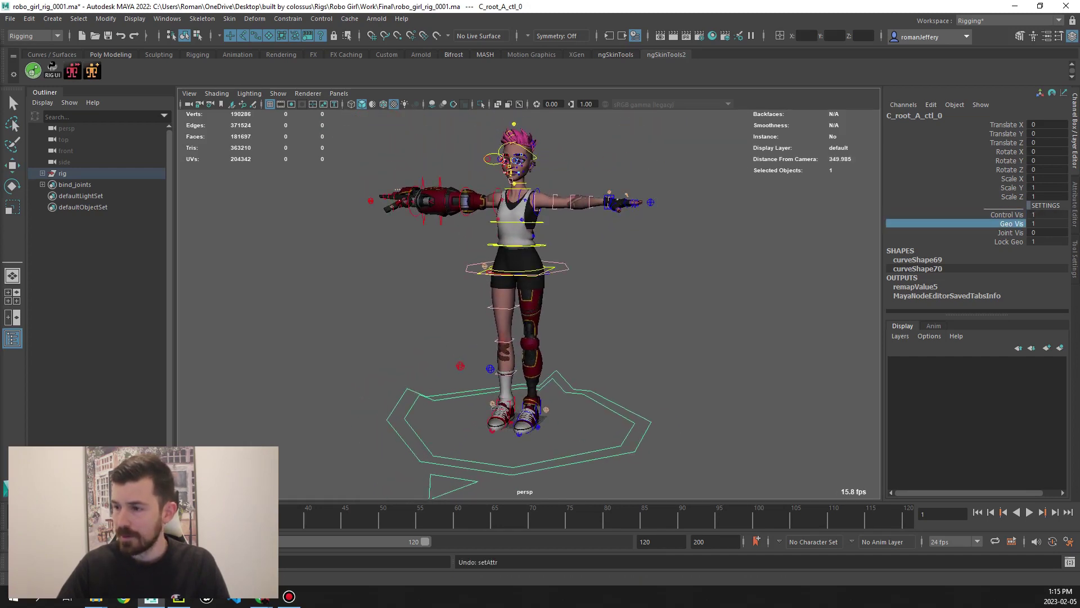
text(0)
key(Return)
key(ctrl+z)
key(shift+z)
key(ctrl+z)
Point out the Joint Vis and Lock Geo settings on the root control
click(1047, 233)
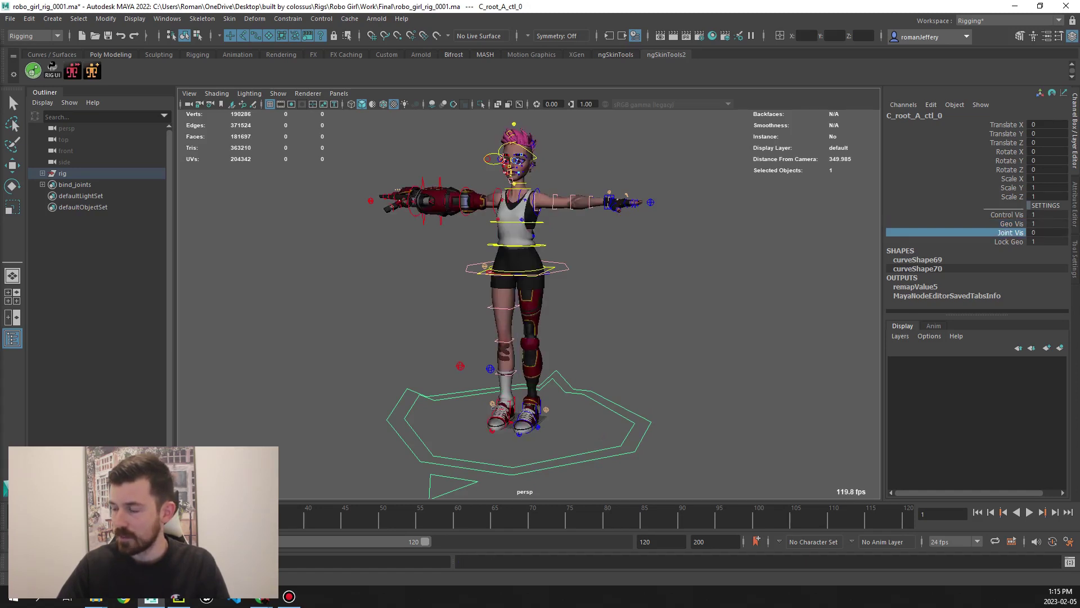
click(1010, 242)
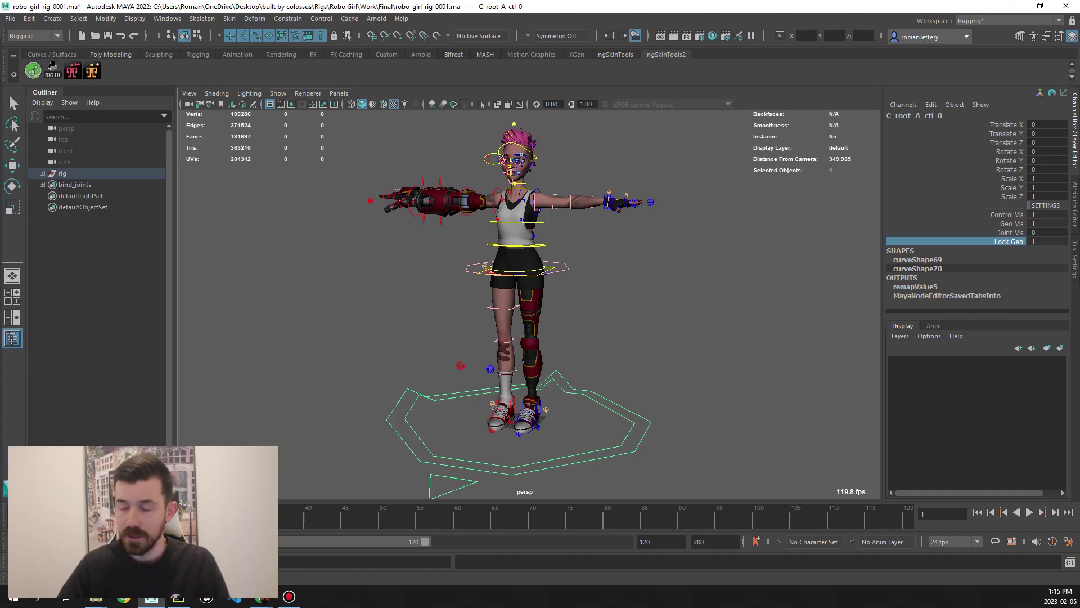
scroll(518, 282, down, 3)
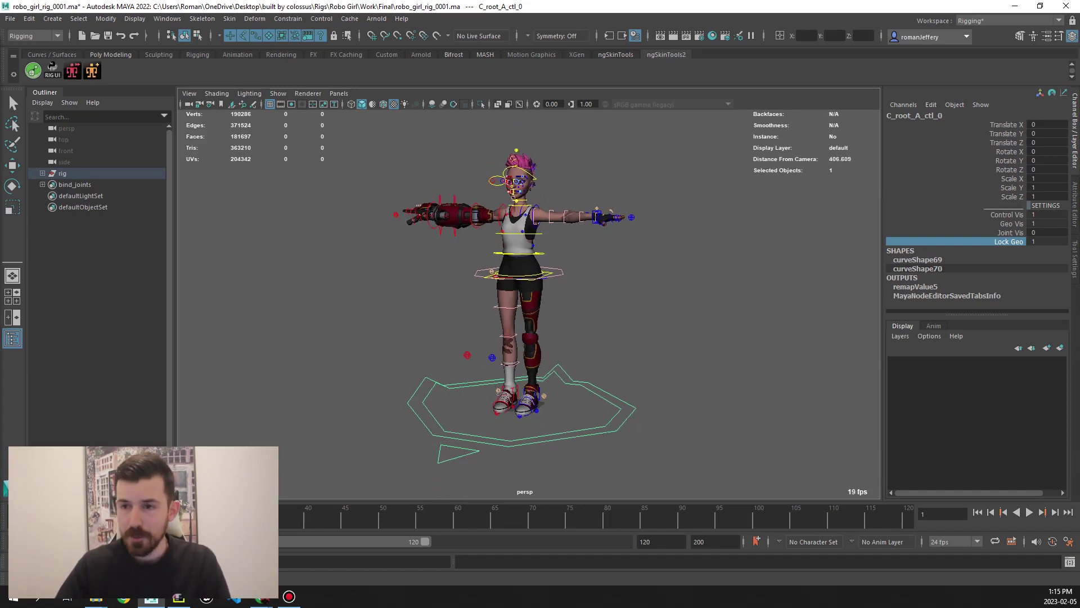